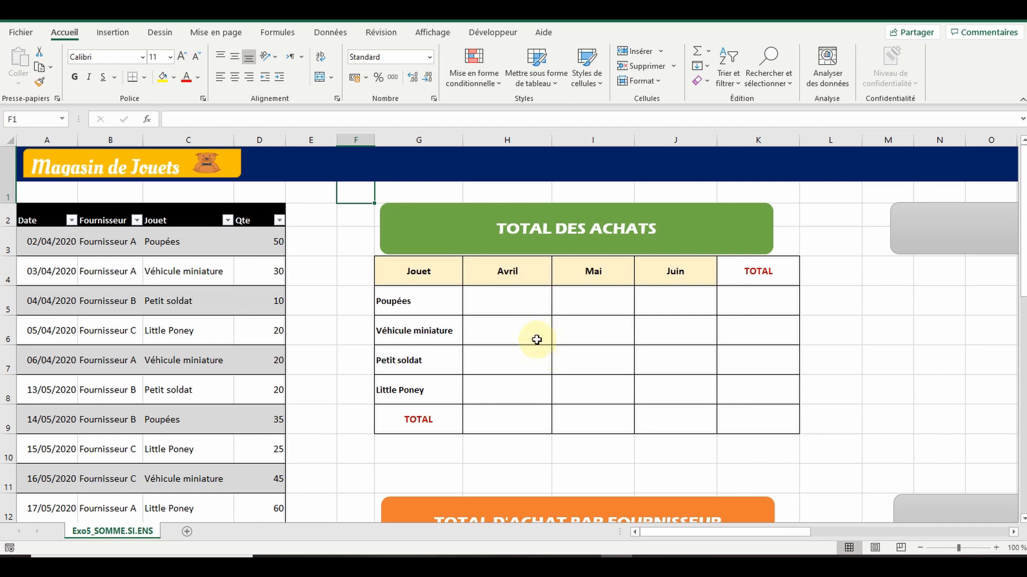
# Examine the toy purchases list, the two summary tables by month and by supplier, and the two chart areas
pyautogui.scroll(-3, 529, 337)
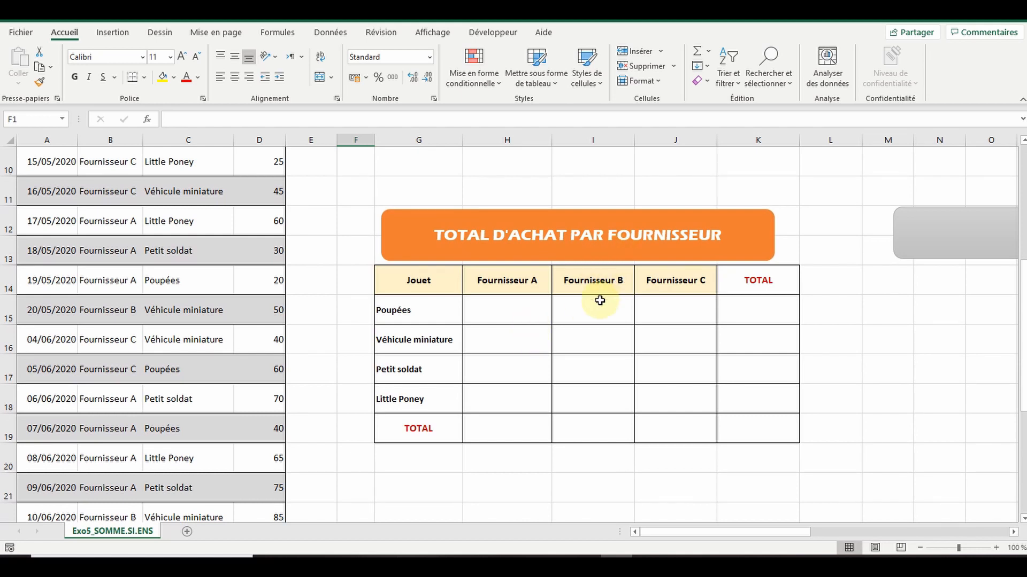
pyautogui.scroll(2, 572, 342)
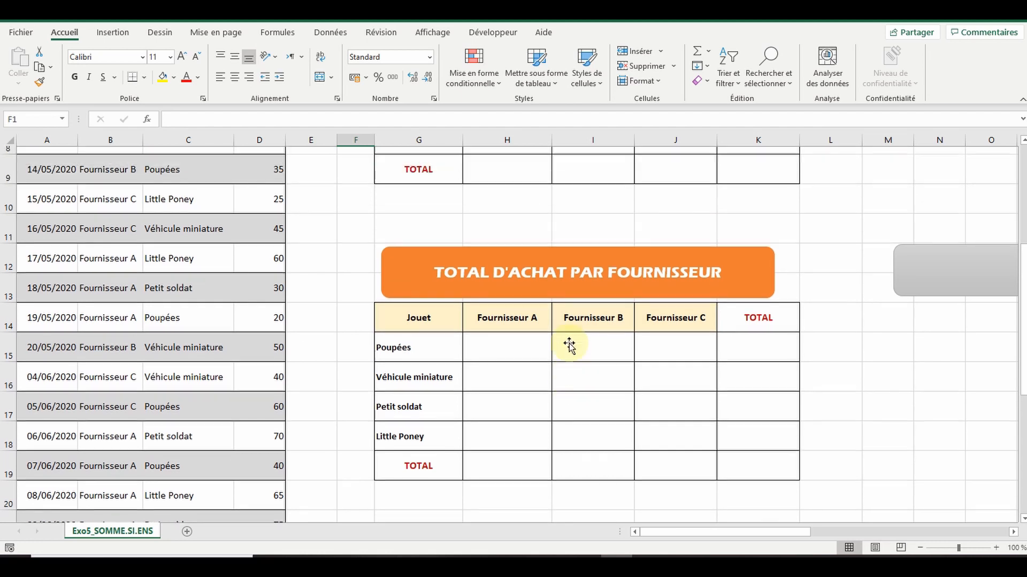
pyautogui.scroll(2, 569, 345)
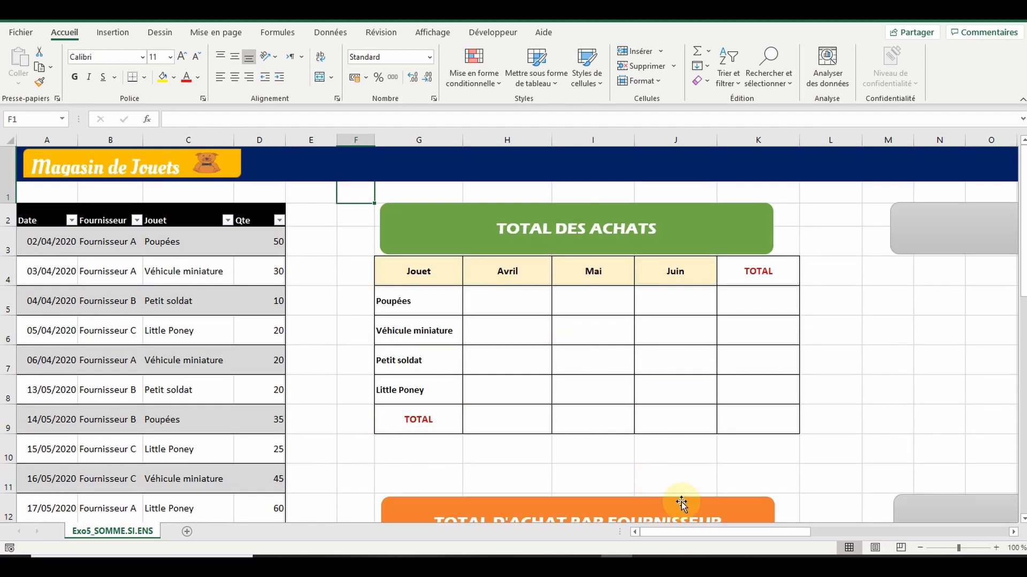
pyautogui.moveTo(796, 536); pyautogui.dragTo(844, 532)
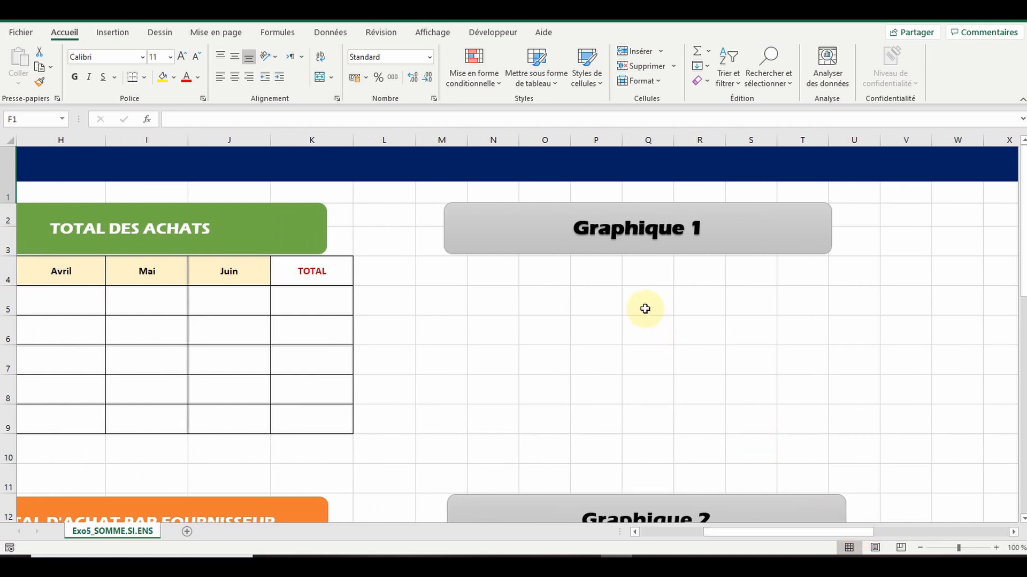
pyautogui.scroll(-4, 643, 310)
pyautogui.scroll(4, 644, 309)
pyautogui.click(664, 533)
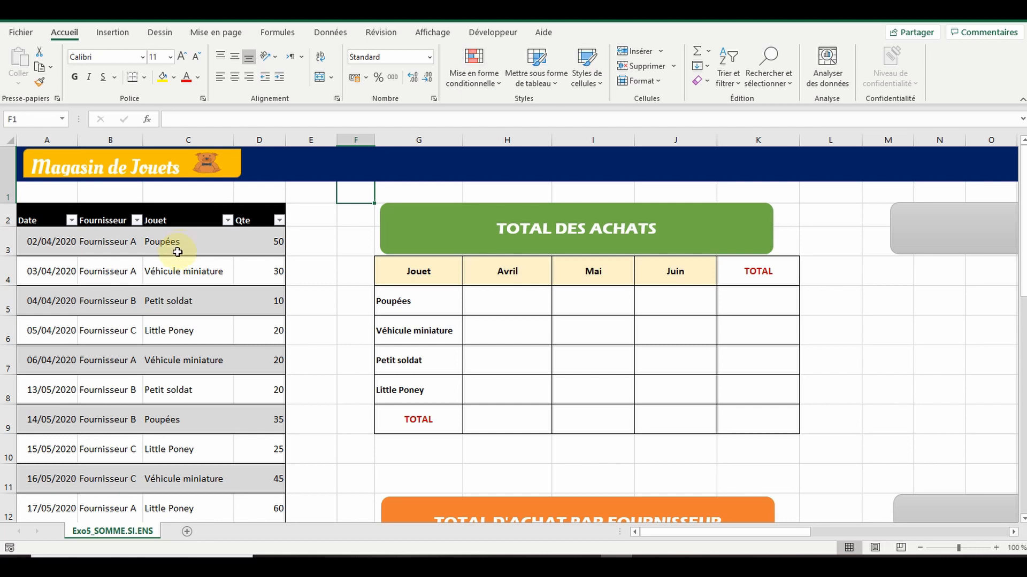
pyautogui.press('Down')
pyautogui.press('Down')
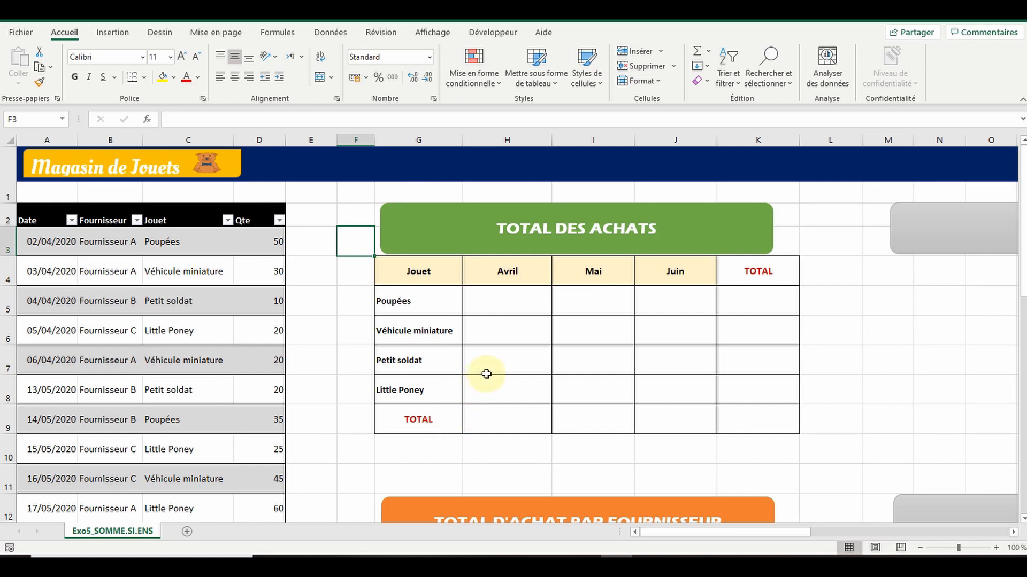
# Check the name and design options of the toy purchases table
pyautogui.click(171, 362)
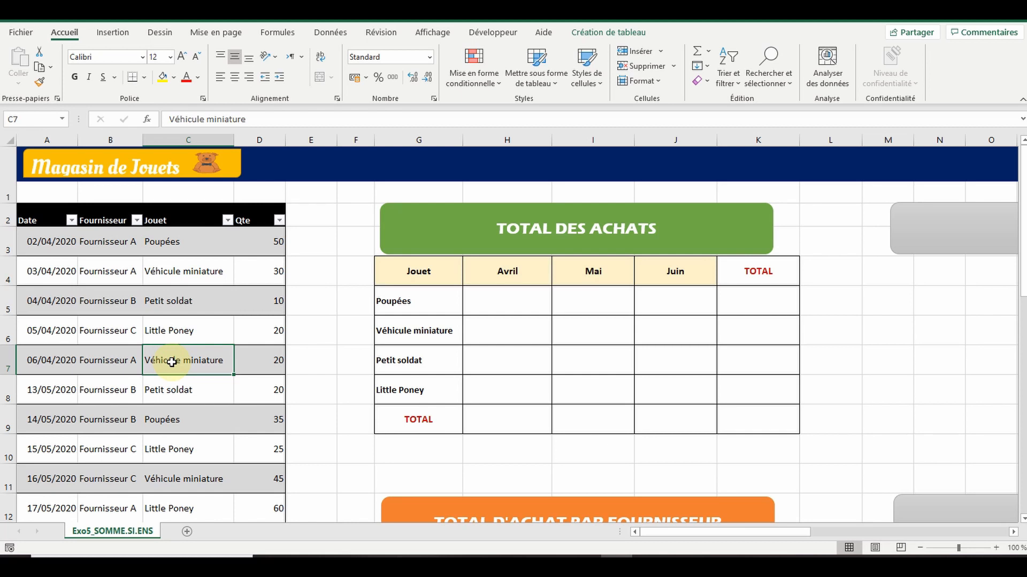
pyautogui.click(596, 33)
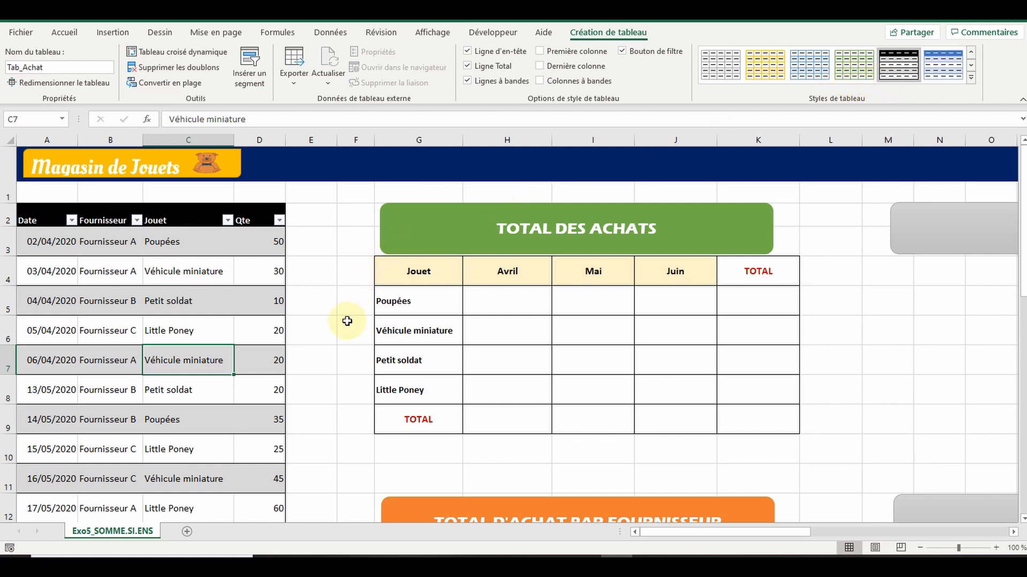
pyautogui.click(351, 195)
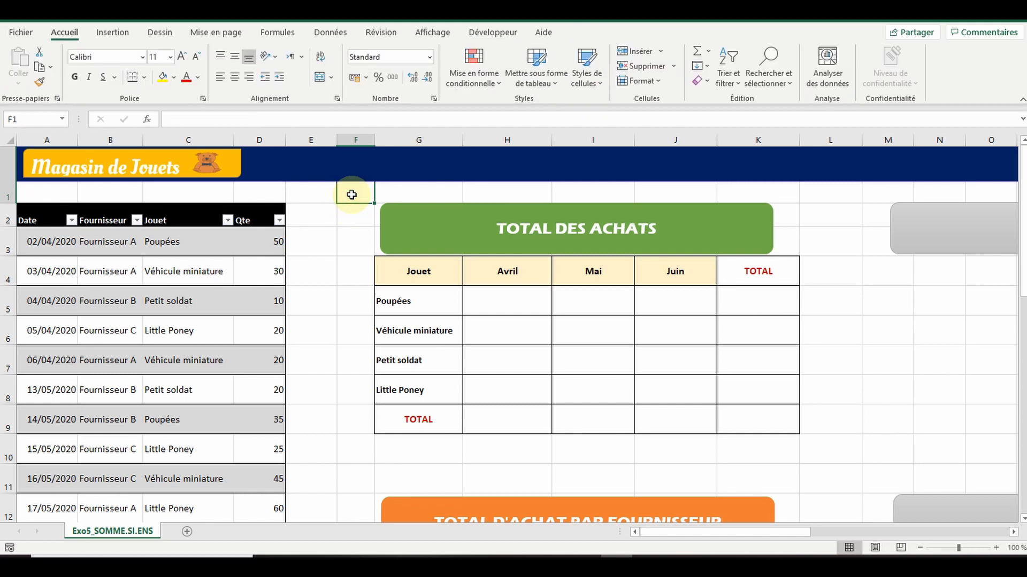
pyautogui.write('=ta')
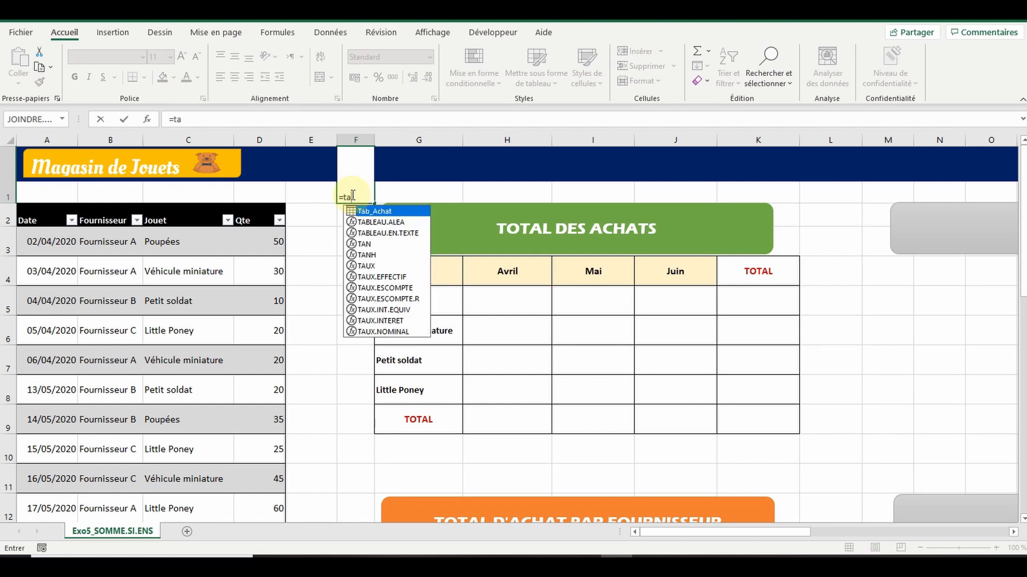
pyautogui.doubleClick(381, 212)
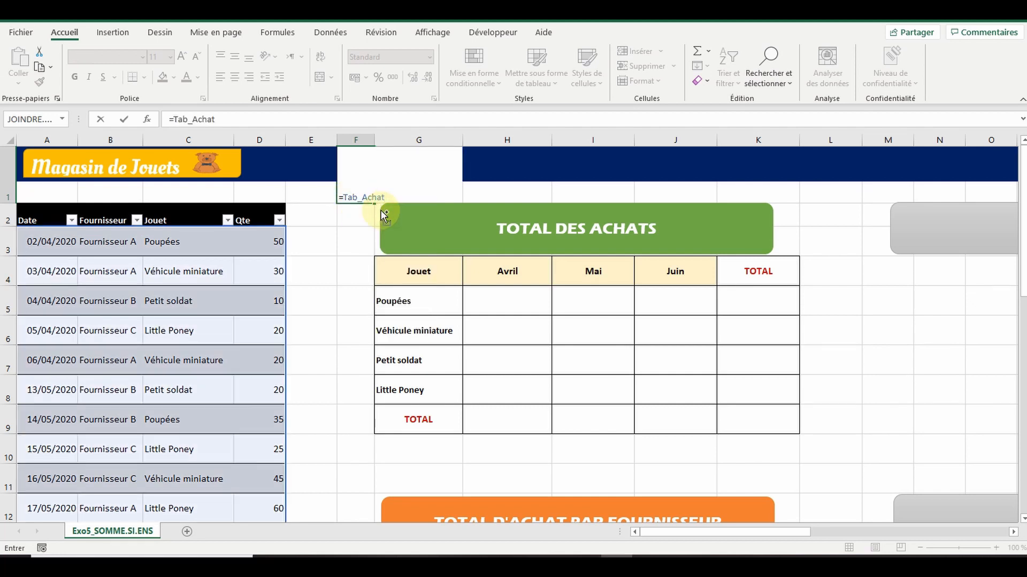
pyautogui.write('[')
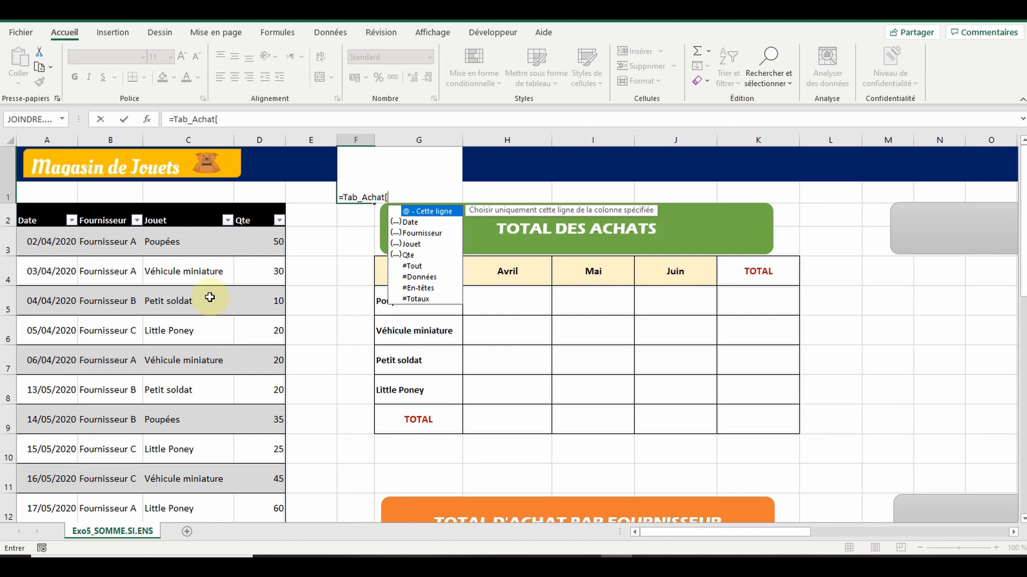
pyautogui.press('Escape')
pyautogui.press('Escape')
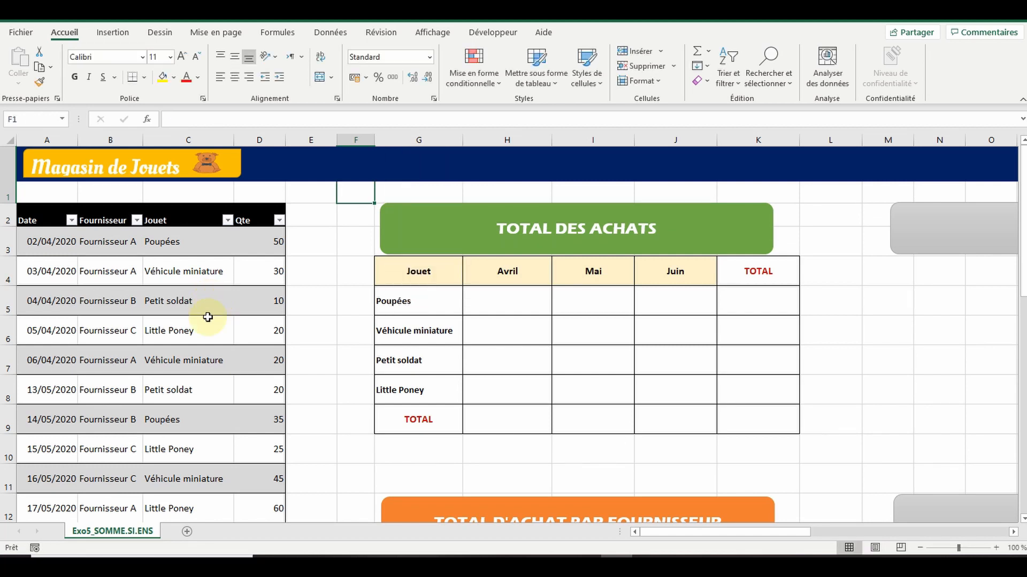
pyautogui.click(492, 314)
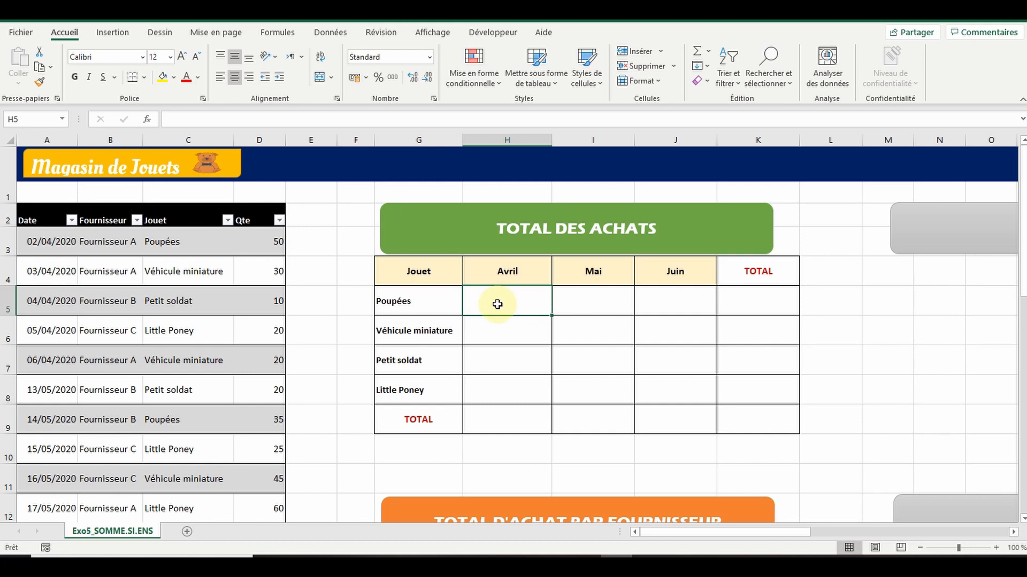
pyautogui.write('=')
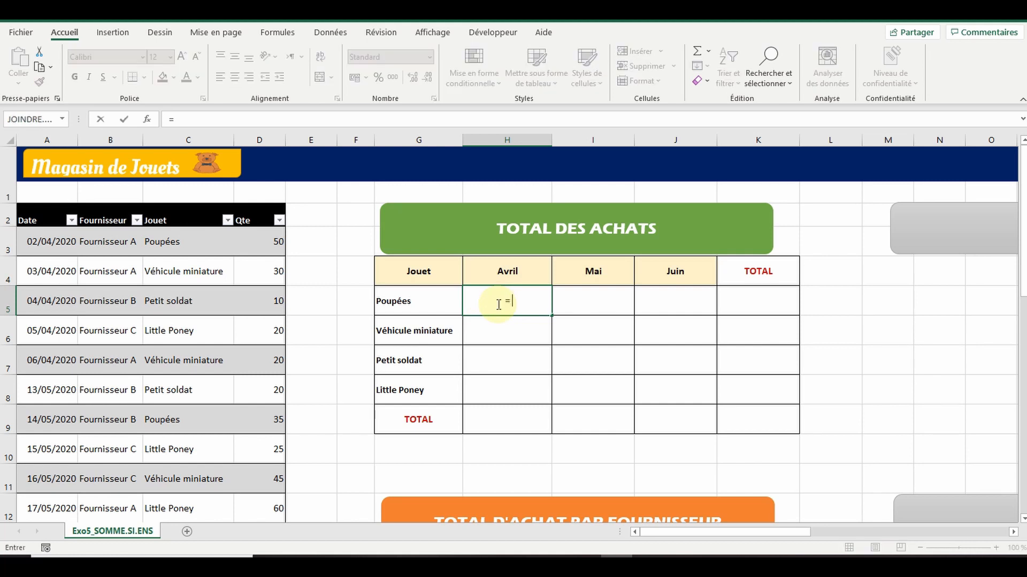
pyautogui.write('somme.si')
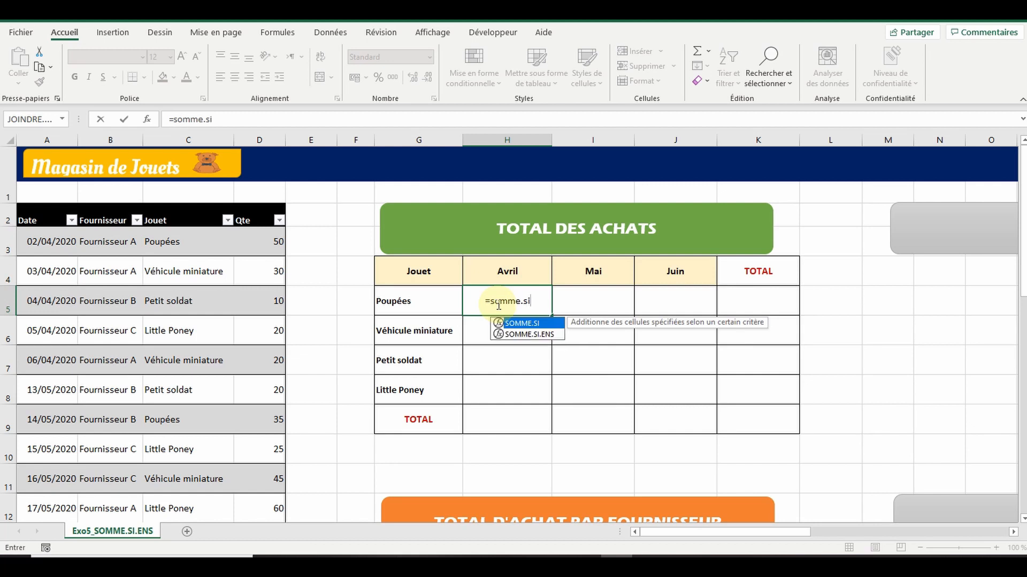
pyautogui.doubleClick(529, 334)
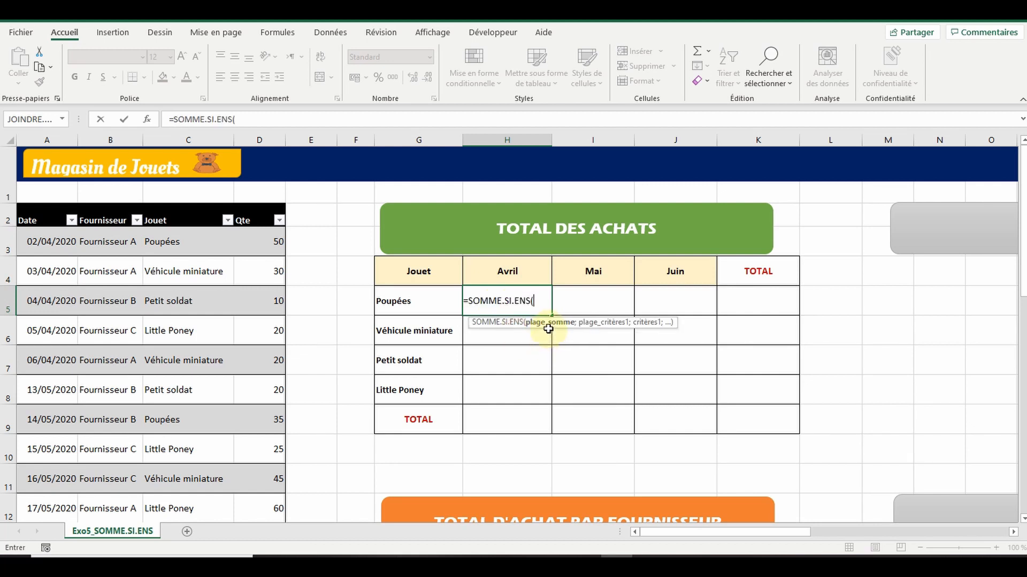
pyautogui.click(255, 205)
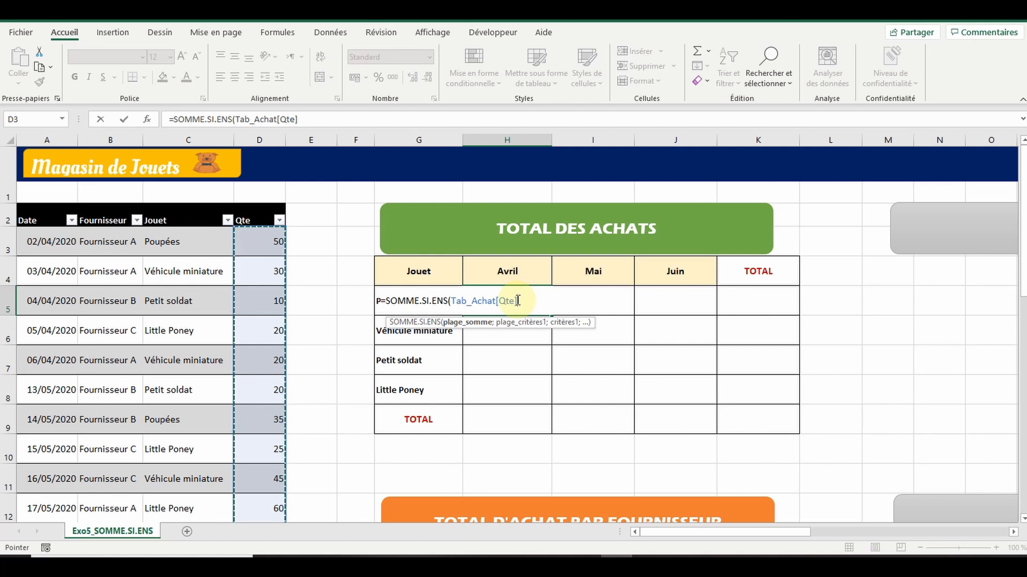
pyautogui.write(';')
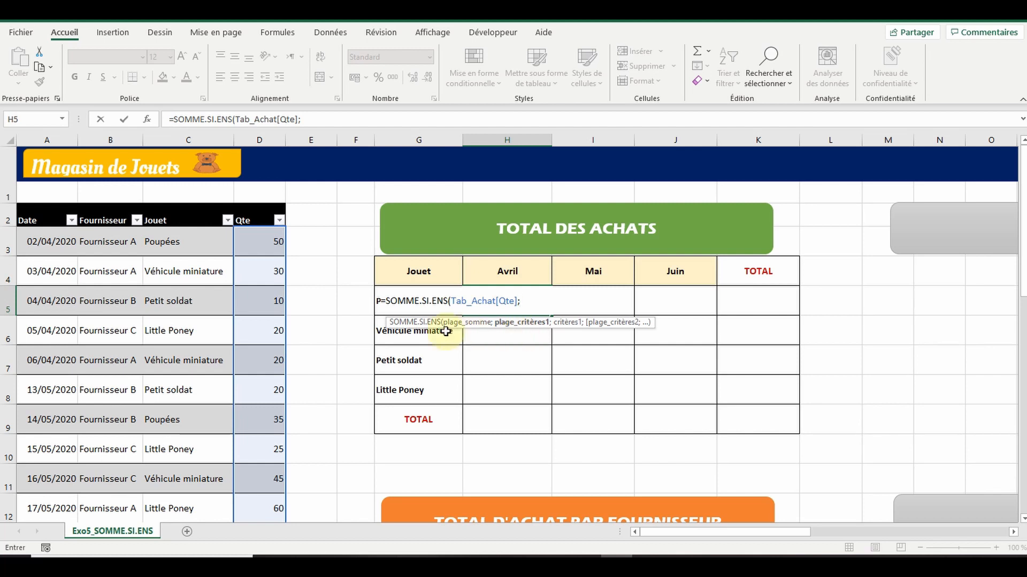
pyautogui.click(170, 205)
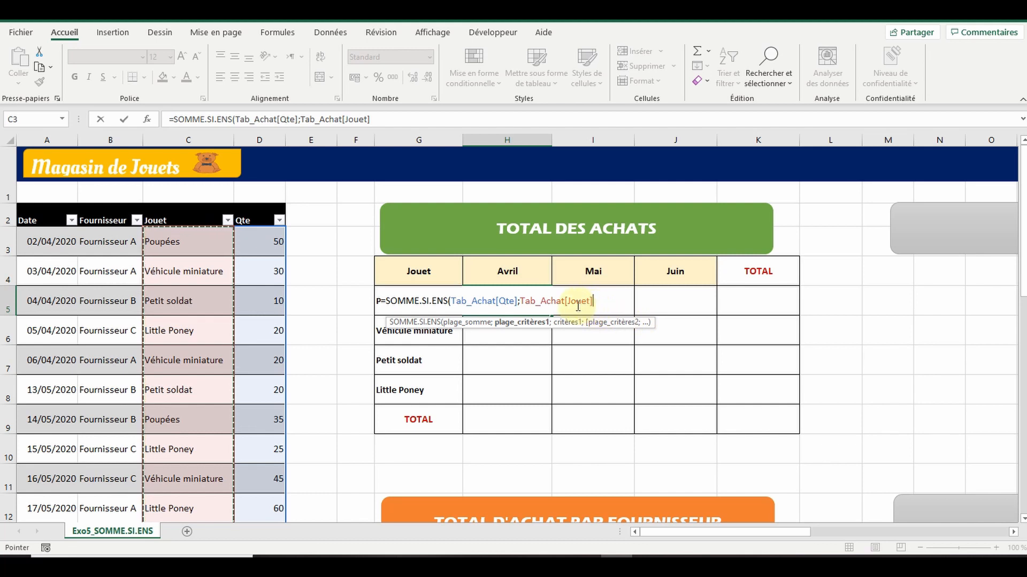
pyautogui.write(';')
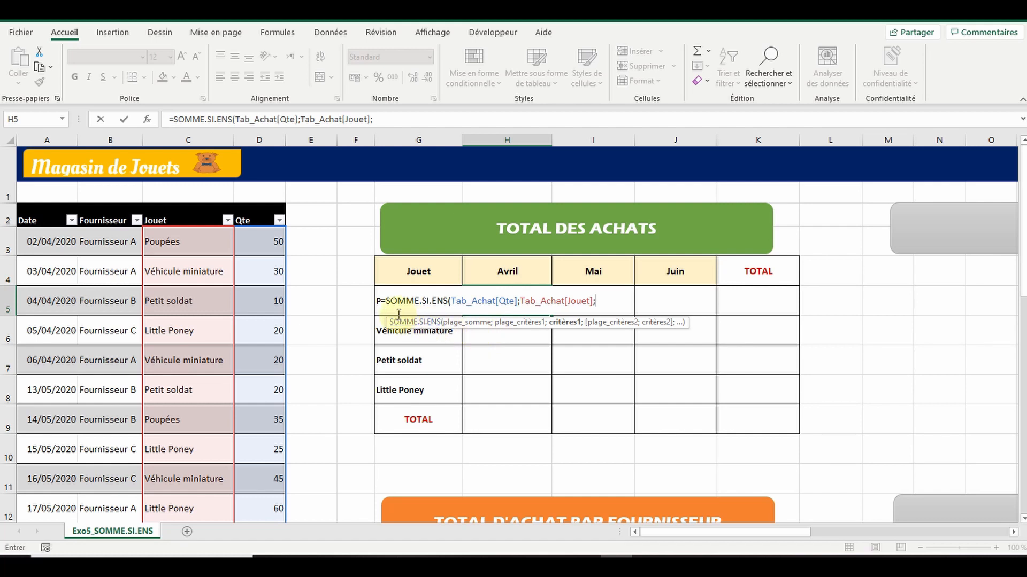
pyautogui.click(359, 303)
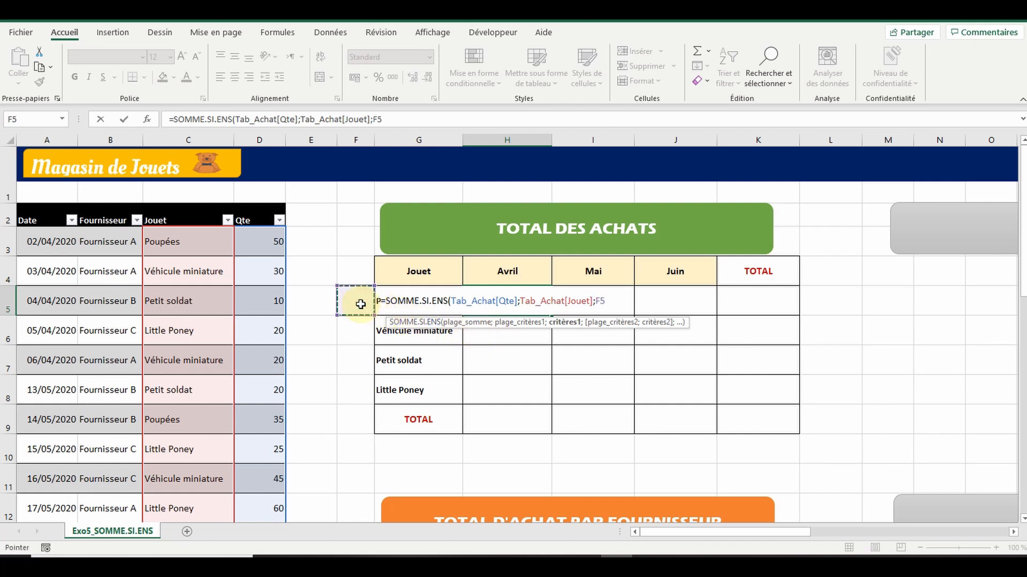
pyautogui.press('Right')
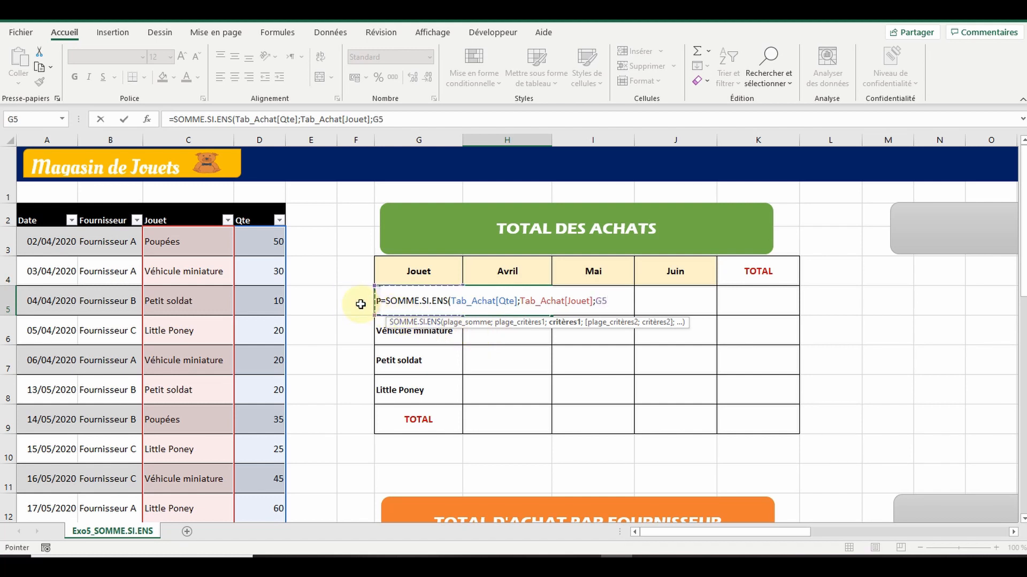
pyautogui.write(';')
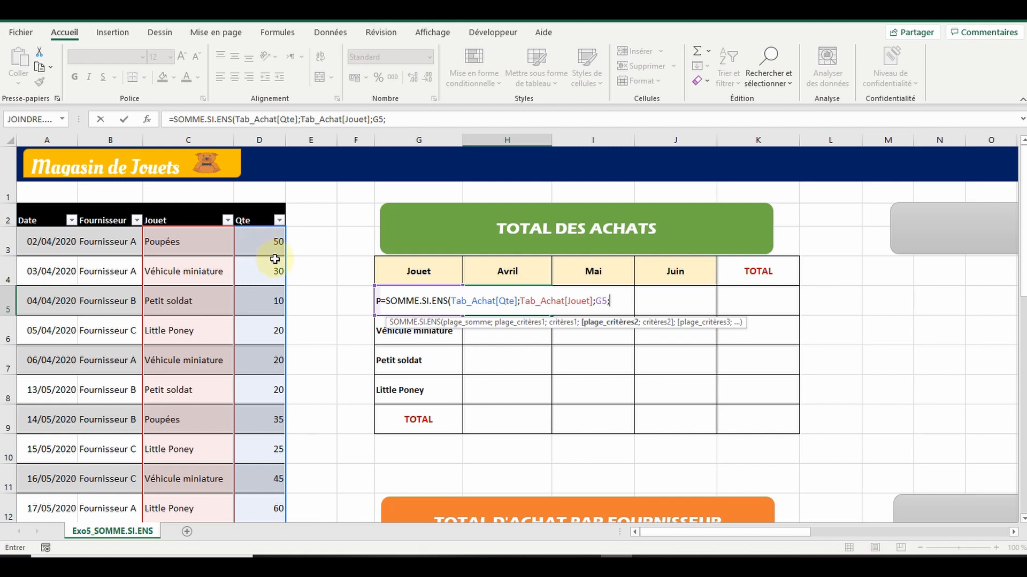
pyautogui.press('Escape')
pyautogui.click(305, 248)
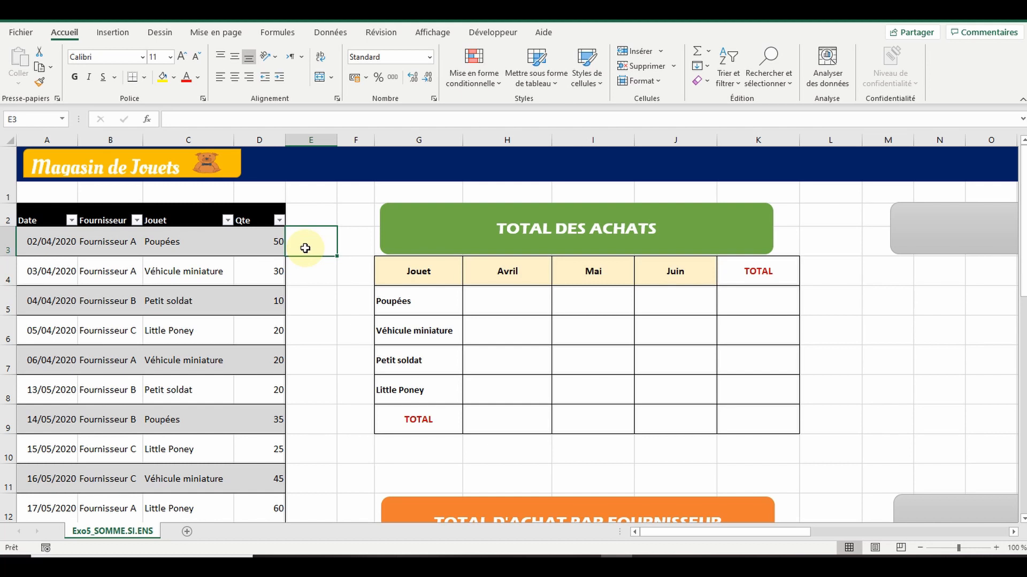
pyautogui.write('=text')
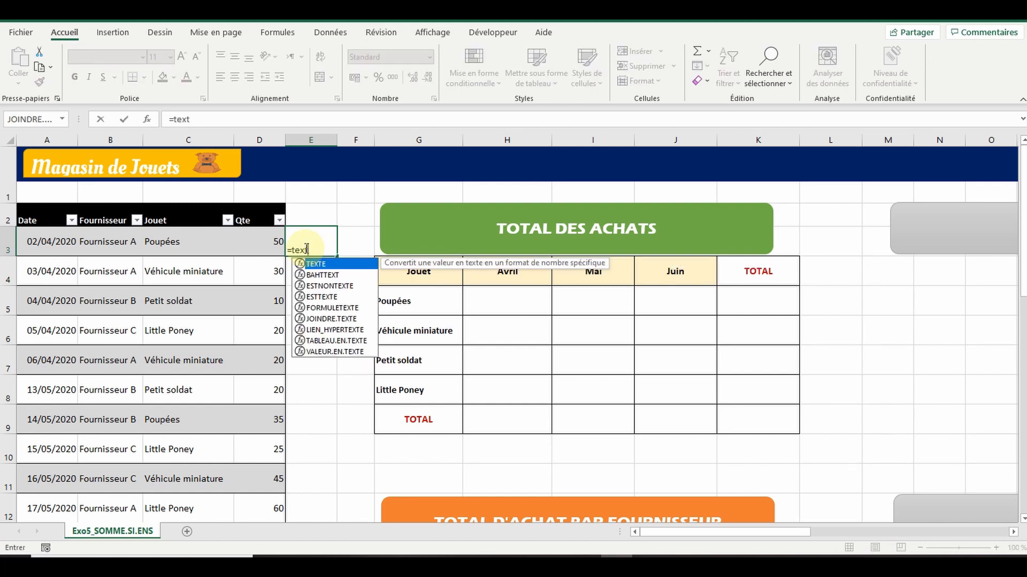
pyautogui.write('e(')
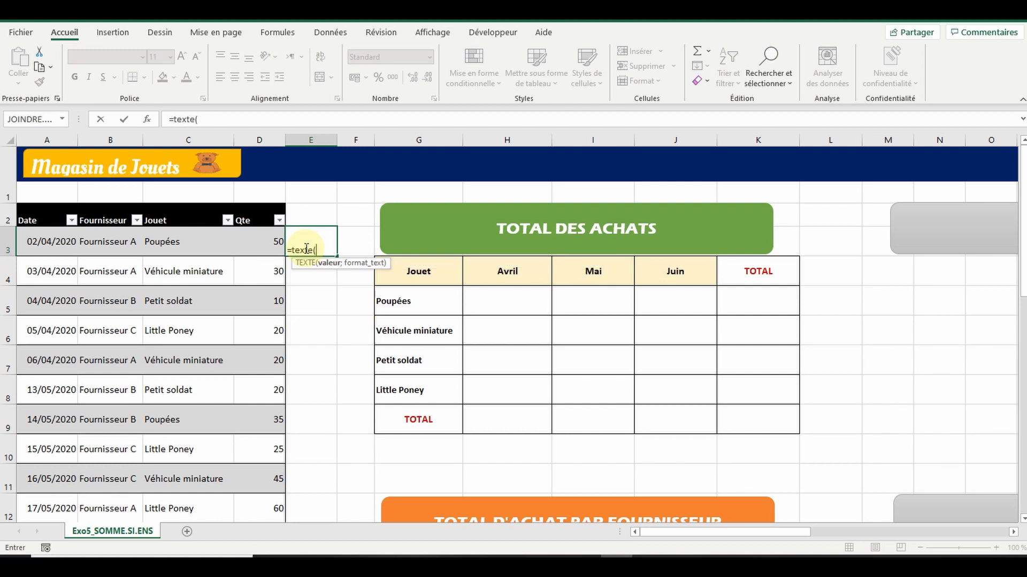
pyautogui.click(45, 246)
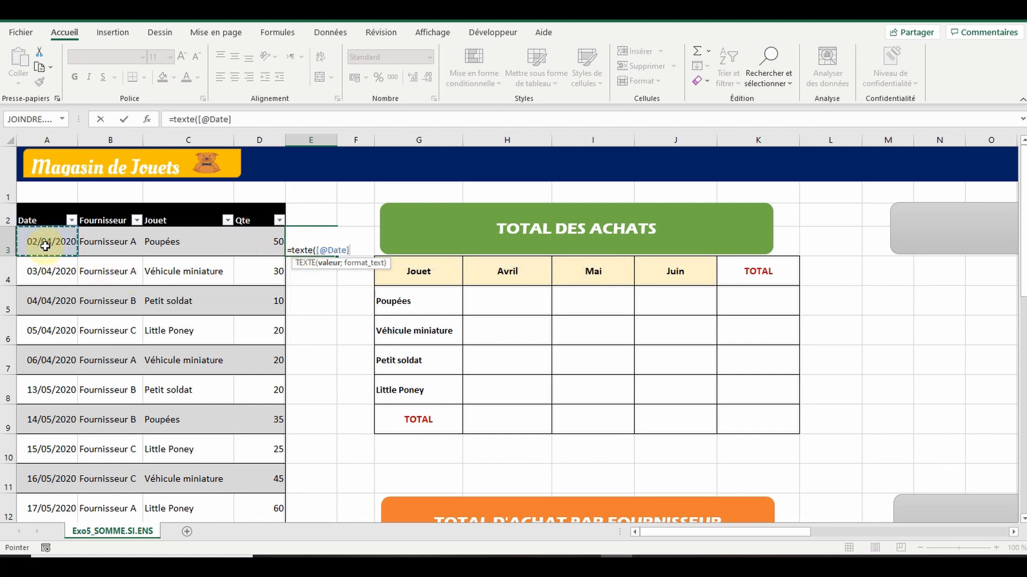
pyautogui.write(';')
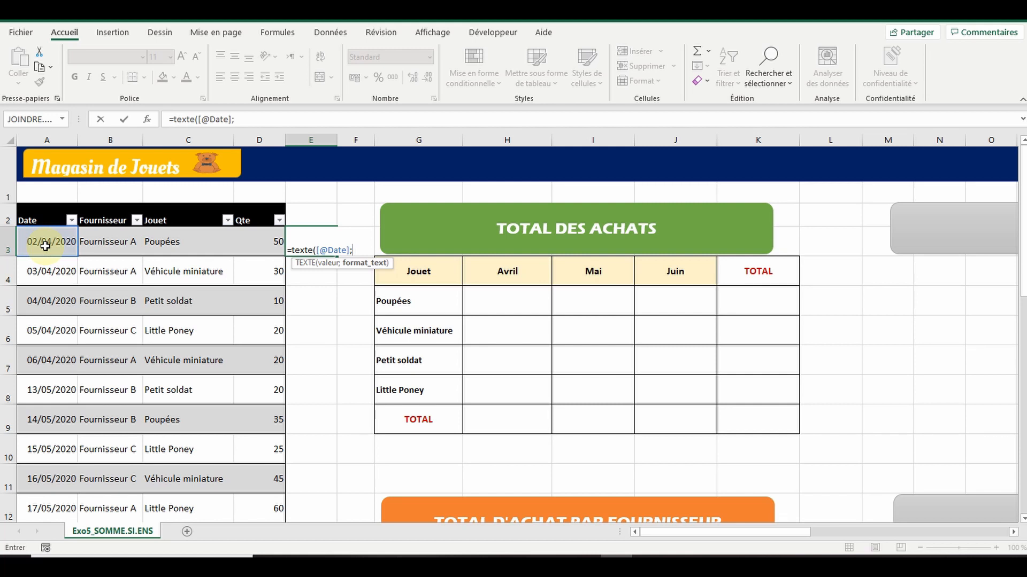
pyautogui.write('"mmmm')
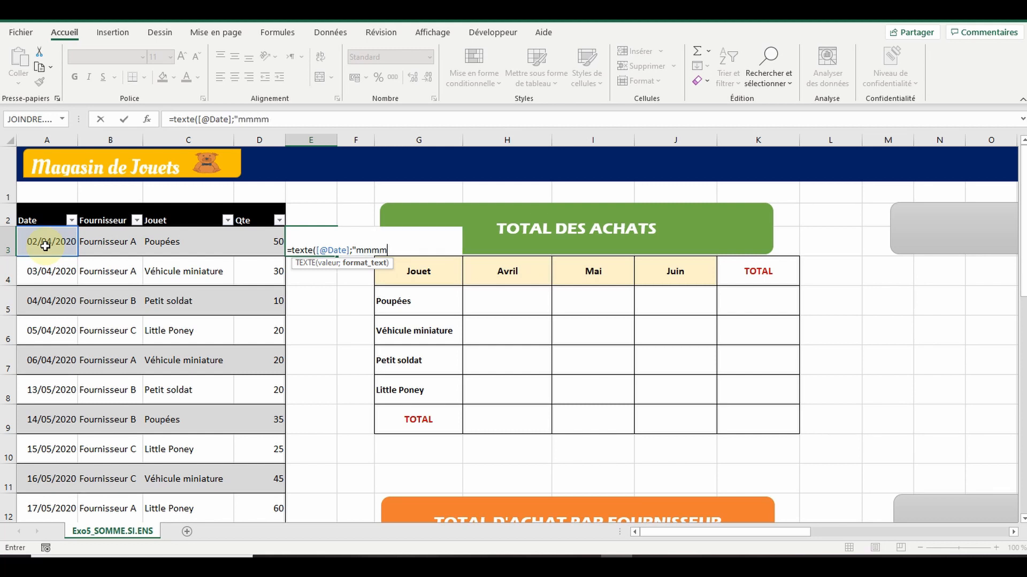
pyautogui.write('")')
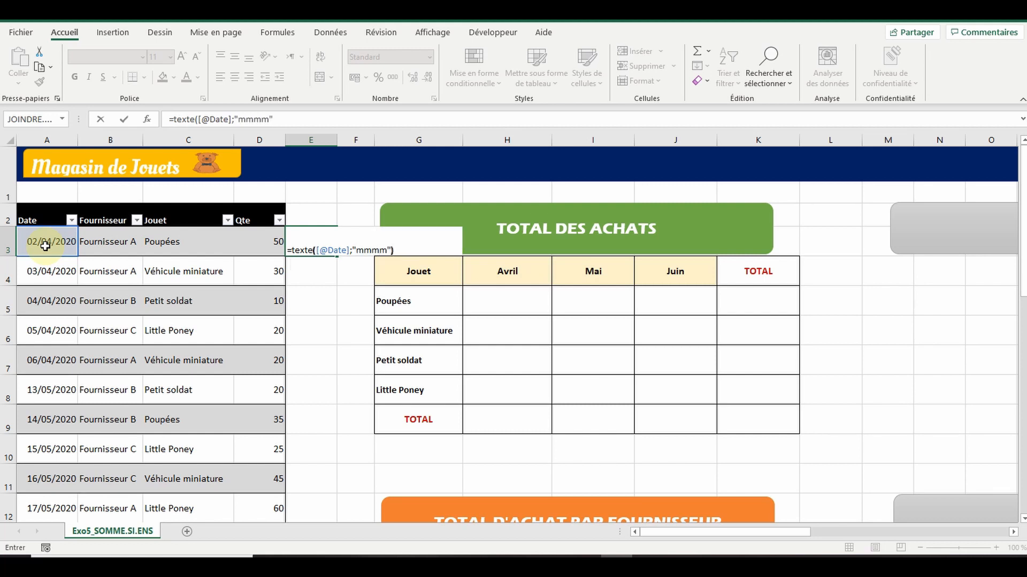
pyautogui.press('Return')
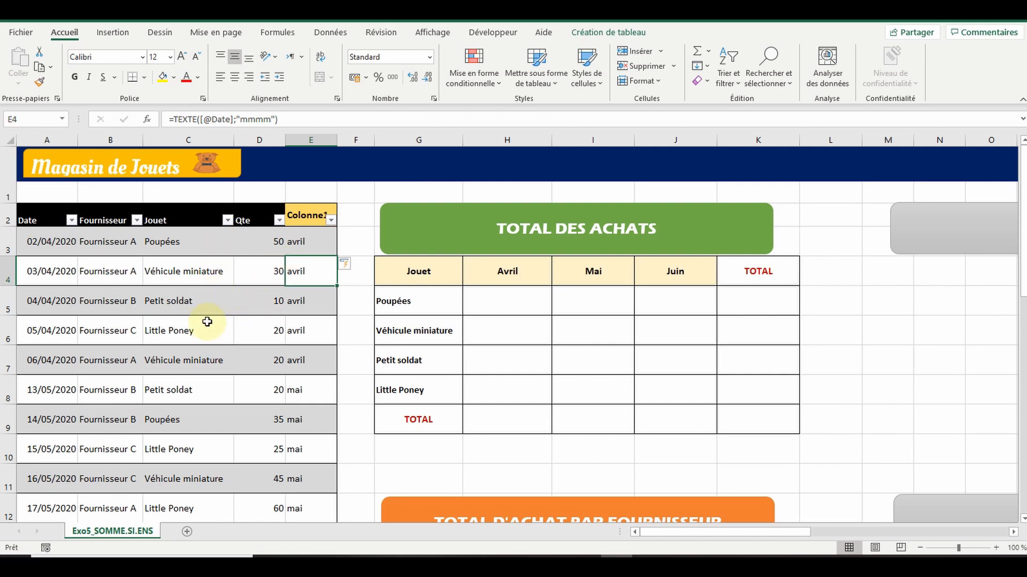
# Rename the header of the new month column in E2 as Mois
pyautogui.click(310, 215)
pyautogui.doubleClick(204, 120)
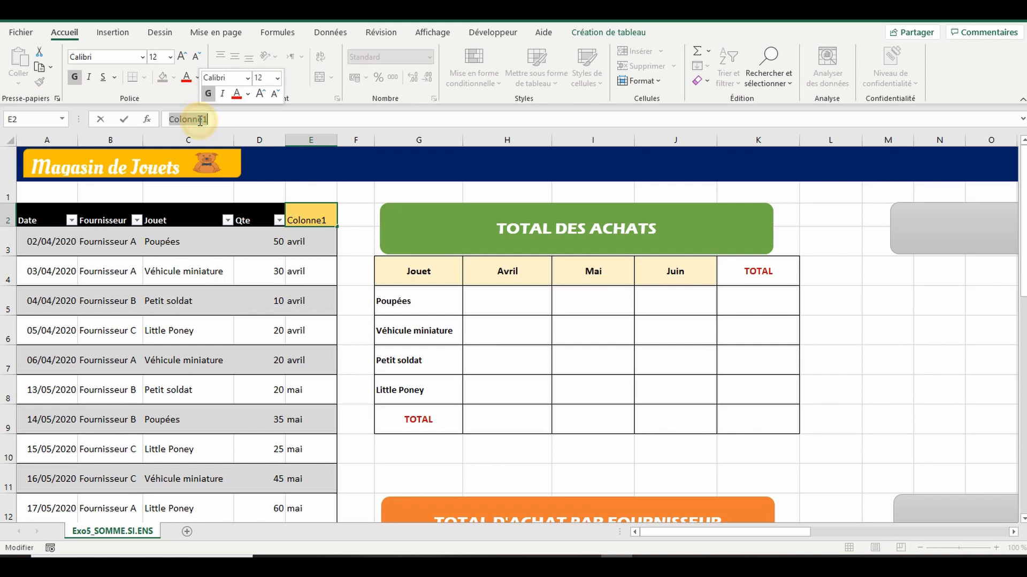
pyautogui.write('Mois')
pyautogui.press('Return')
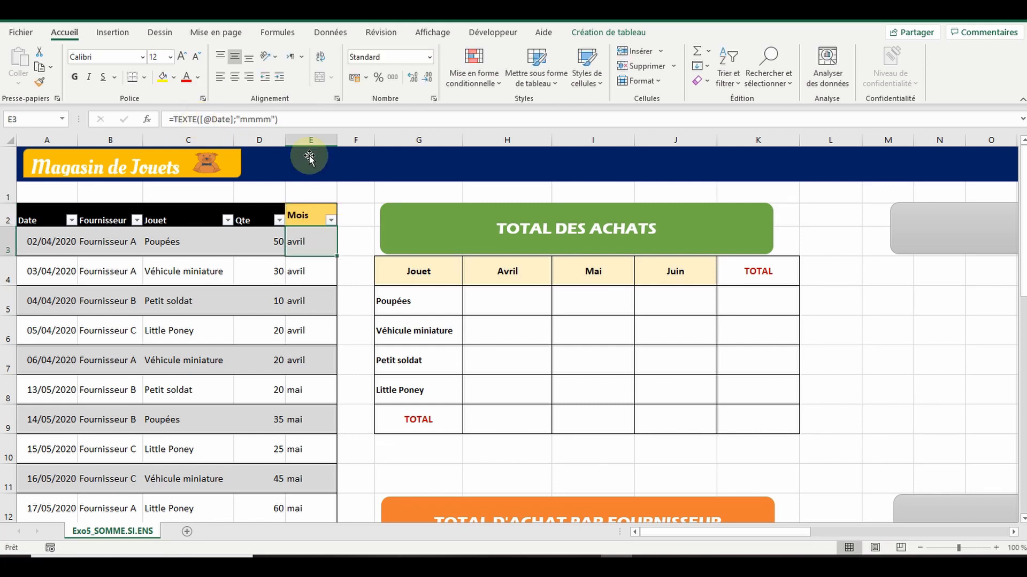
# In H5, start a SOMME.SI.ENS formula summing Tab_Achat[Qte] with Tab_Achat[Jouet] matched to G5 as the first criterion
pyautogui.click(509, 299)
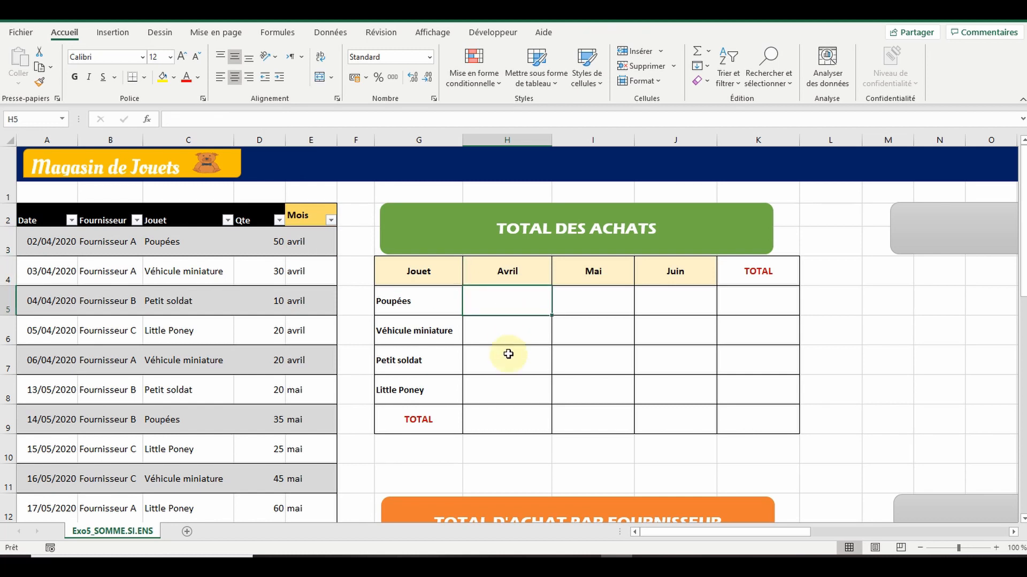
pyautogui.write('=s')
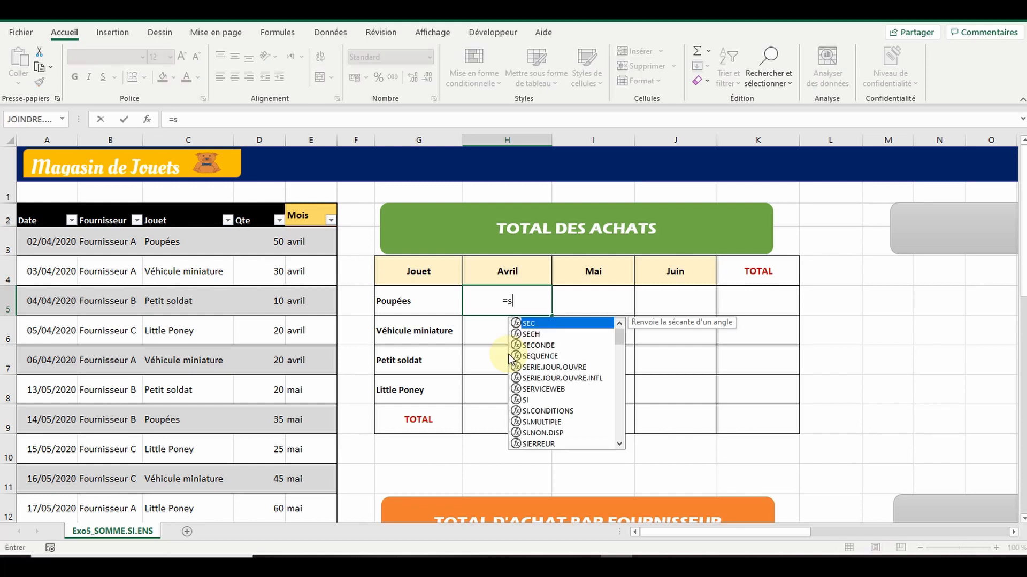
pyautogui.write('omme.si')
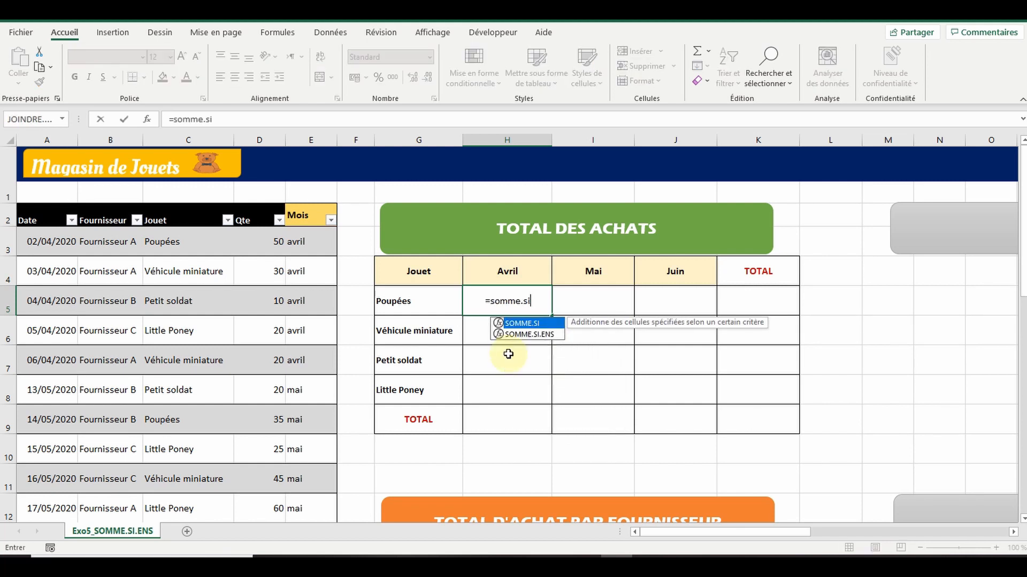
pyautogui.write('.ens(')
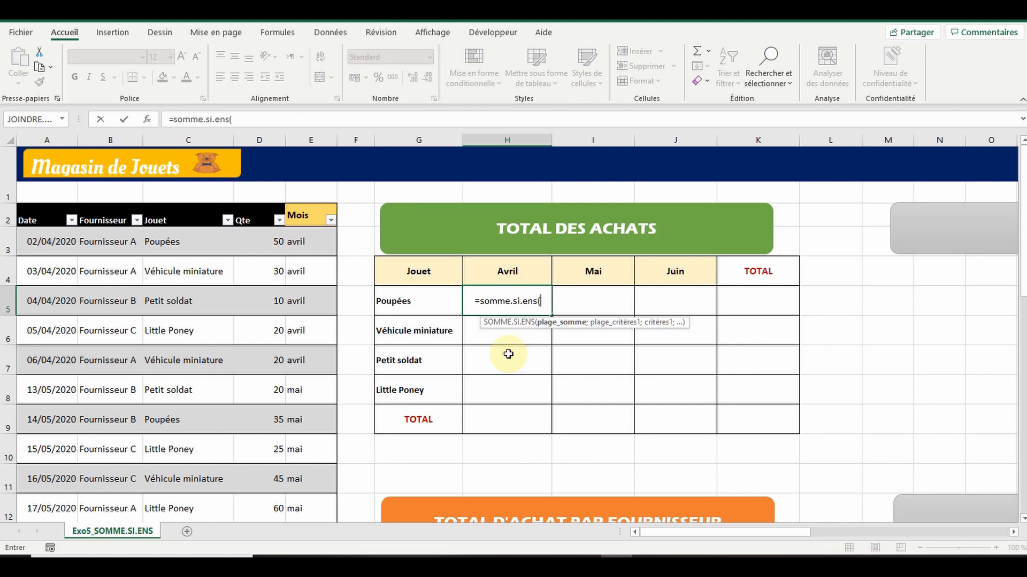
pyautogui.click(251, 204)
pyautogui.write(';')
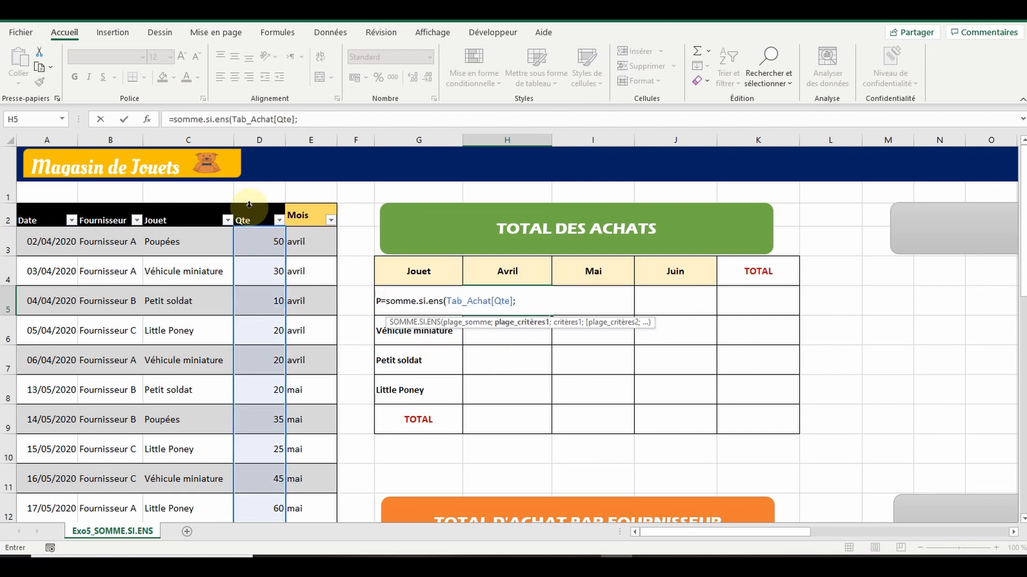
pyautogui.click(190, 203)
pyautogui.write(';')
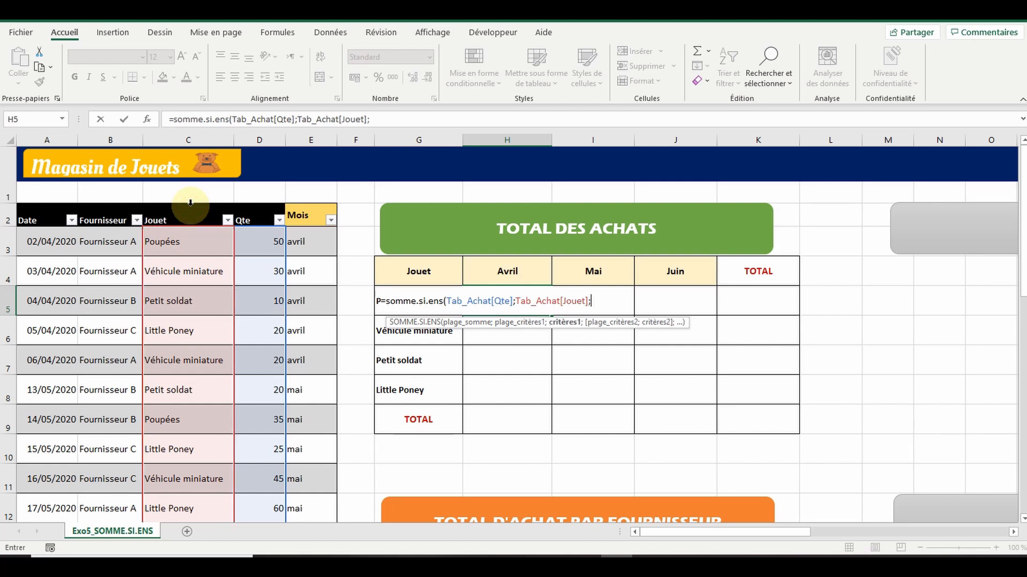
pyautogui.click(363, 304)
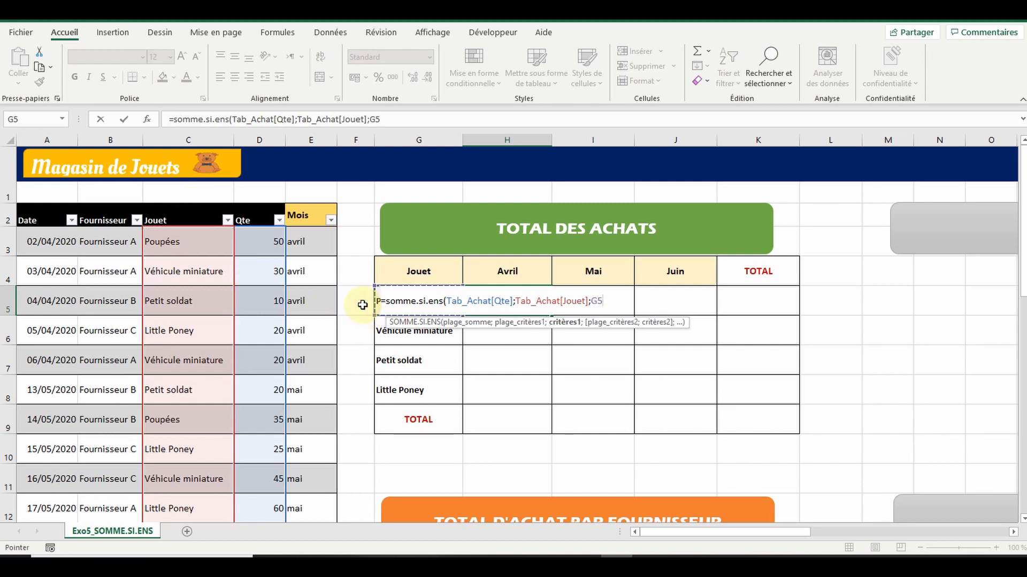
pyautogui.write(';')
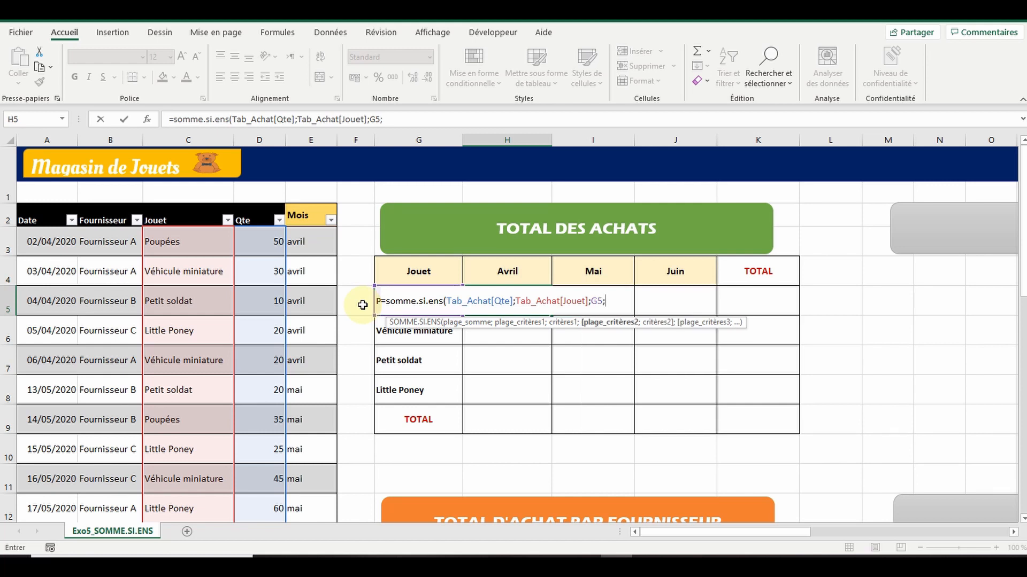
# Complete the H5 formula with Tab_Achat[Mois] matched to H4 as the second criterion
pyautogui.click(308, 201)
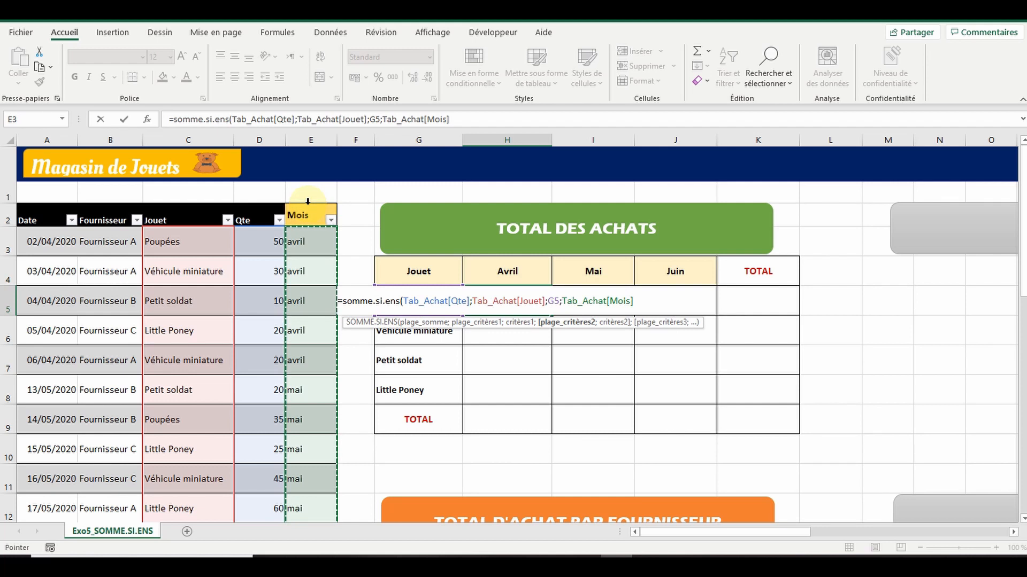
pyautogui.write(';')
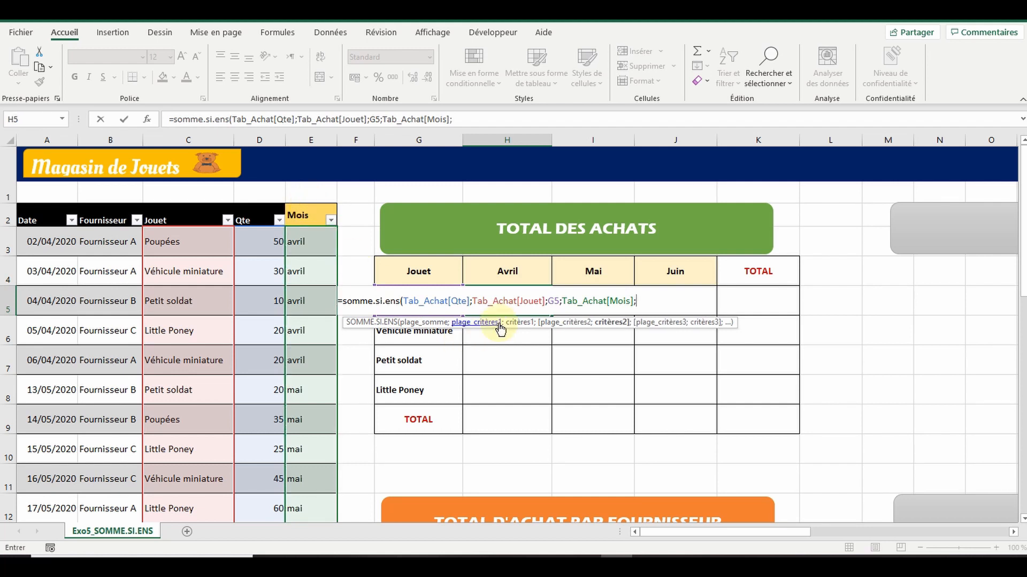
pyautogui.click(513, 274)
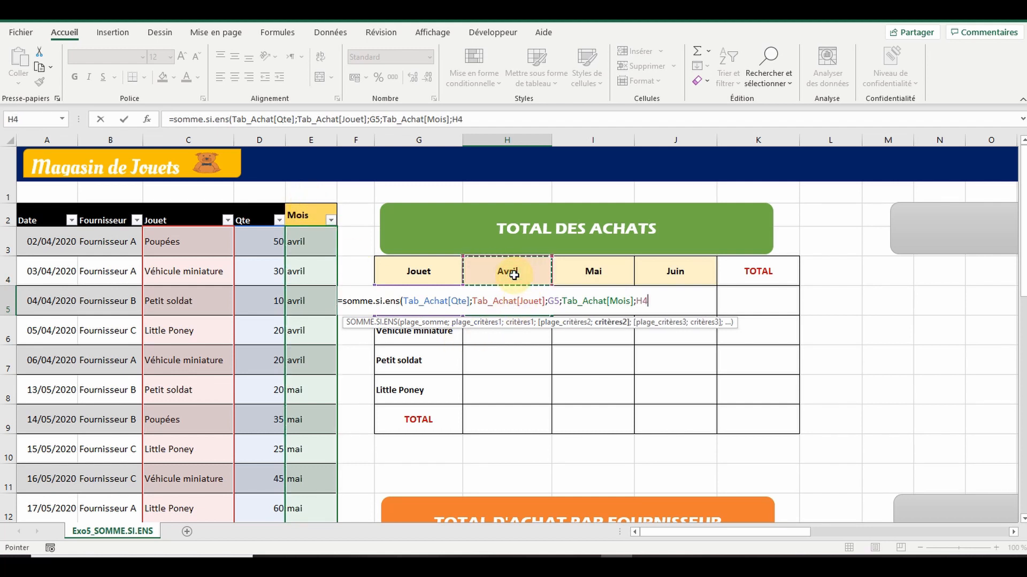
pyautogui.write(')')
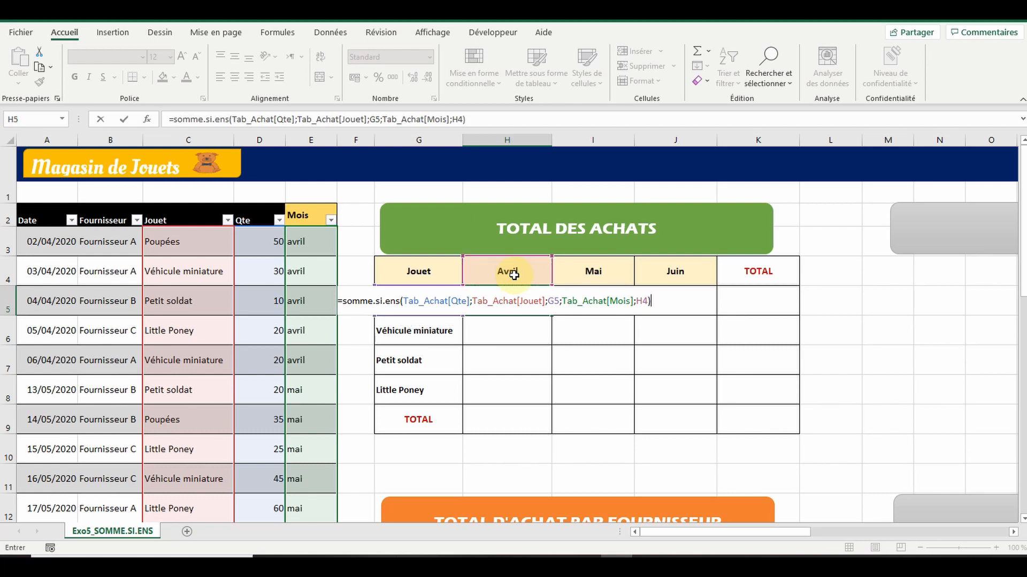
pyautogui.hotkey('ctrl', 'Return')
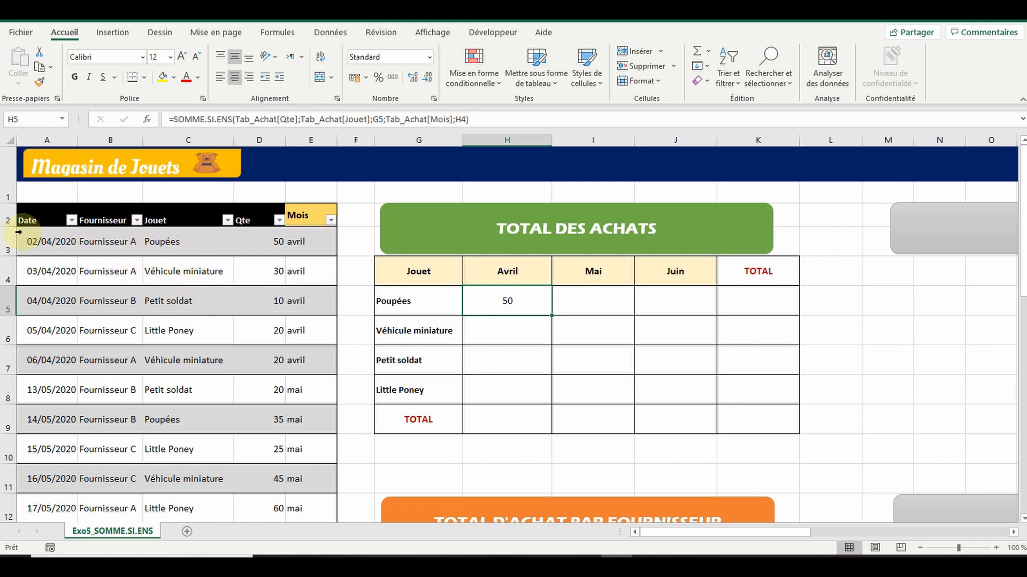
# Filter the purchases table to month avril and toy Poupées to check the quantity calculated in H5
pyautogui.click(331, 220)
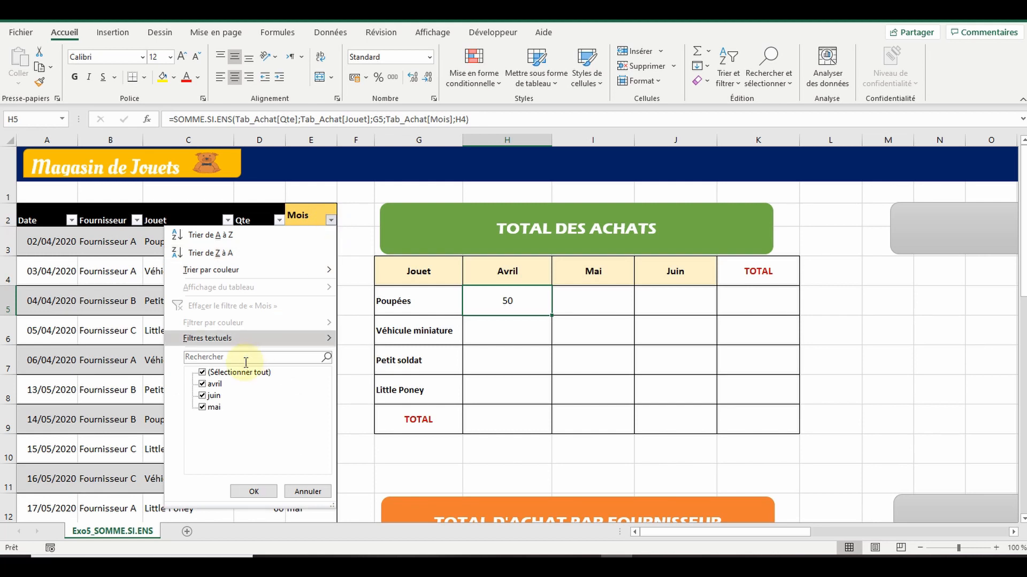
pyautogui.click(203, 372)
pyautogui.click(202, 384)
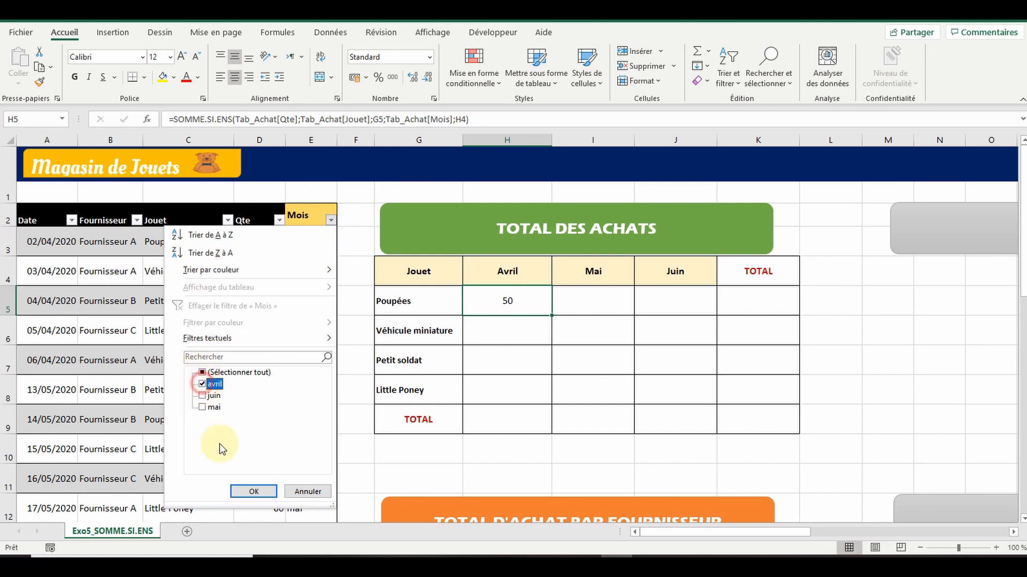
pyautogui.click(253, 491)
pyautogui.click(137, 221)
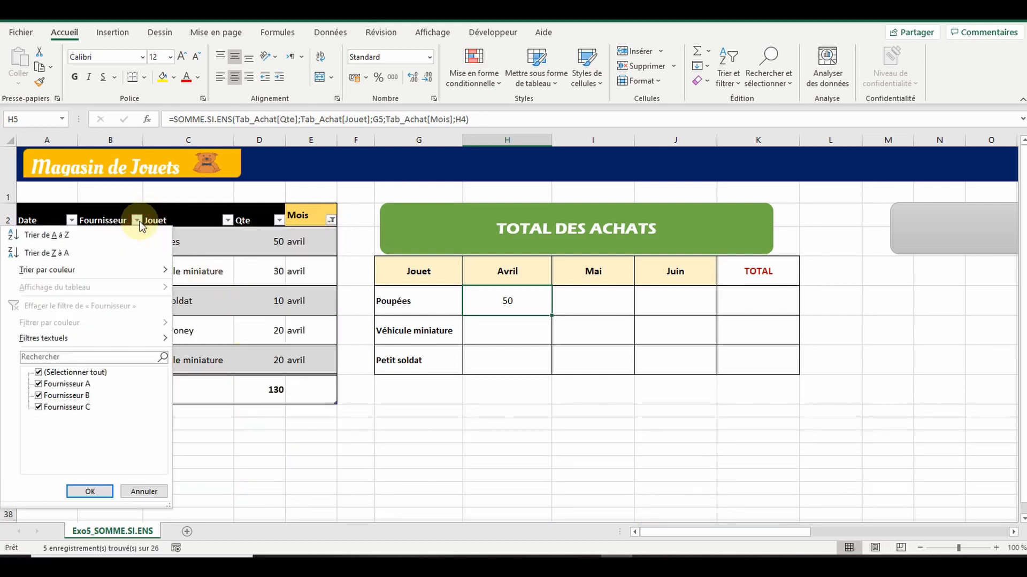
pyautogui.click(140, 492)
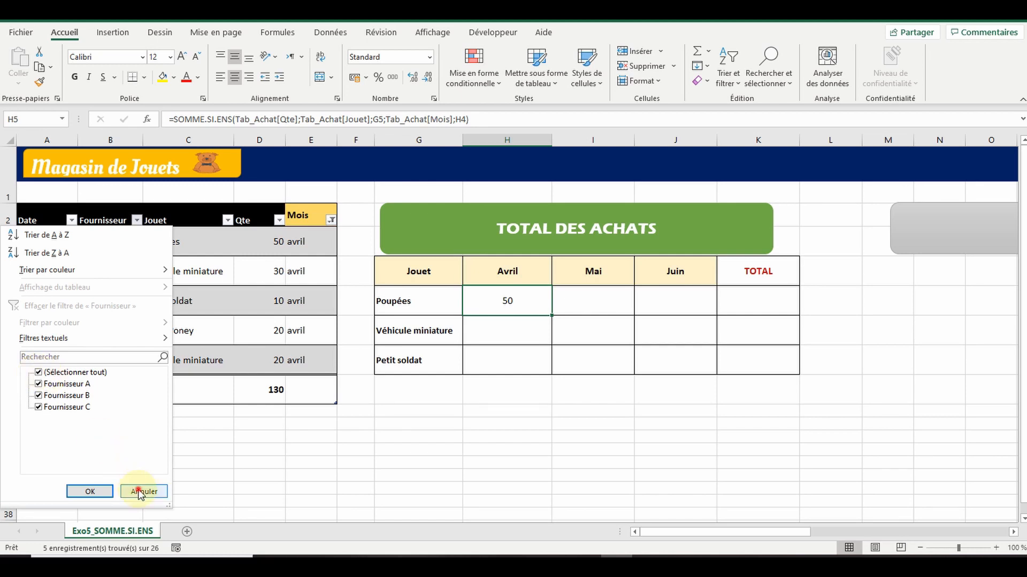
pyautogui.click(228, 220)
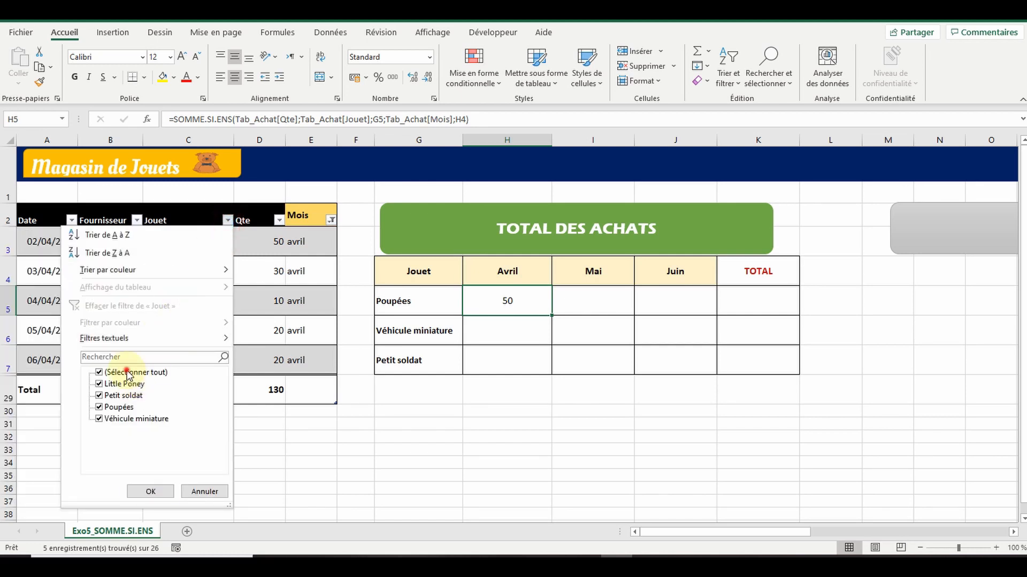
pyautogui.click(128, 373)
pyautogui.click(119, 407)
pyautogui.click(150, 492)
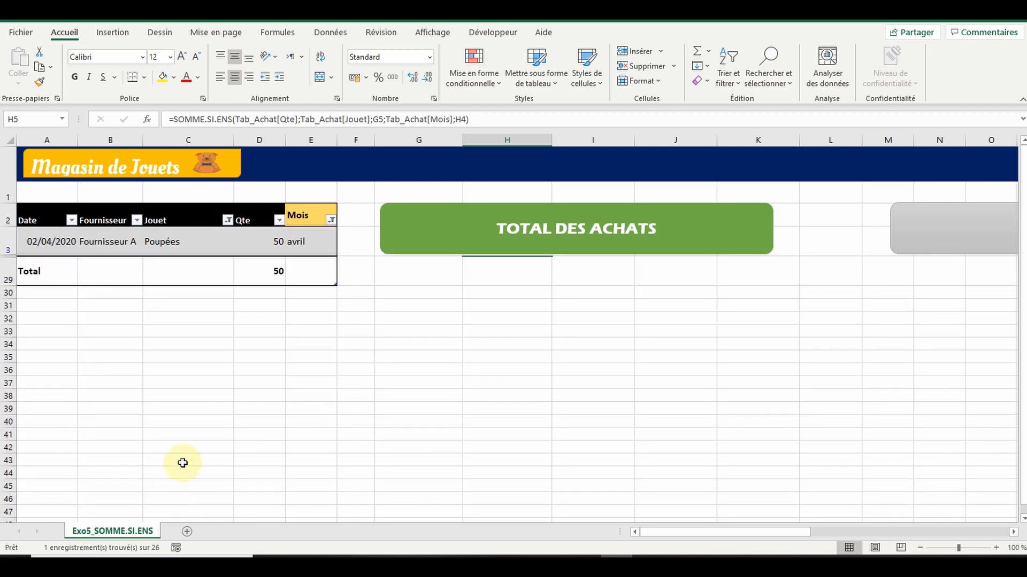
# Clear the Jouet and Mois filters from the purchases table
pyautogui.click(228, 221)
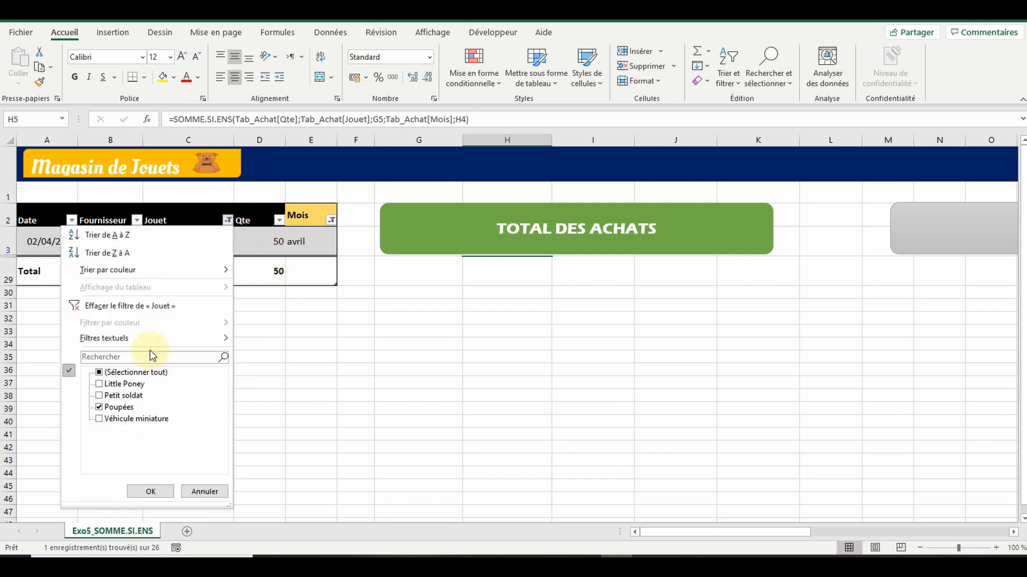
pyautogui.click(119, 305)
pyautogui.click(331, 219)
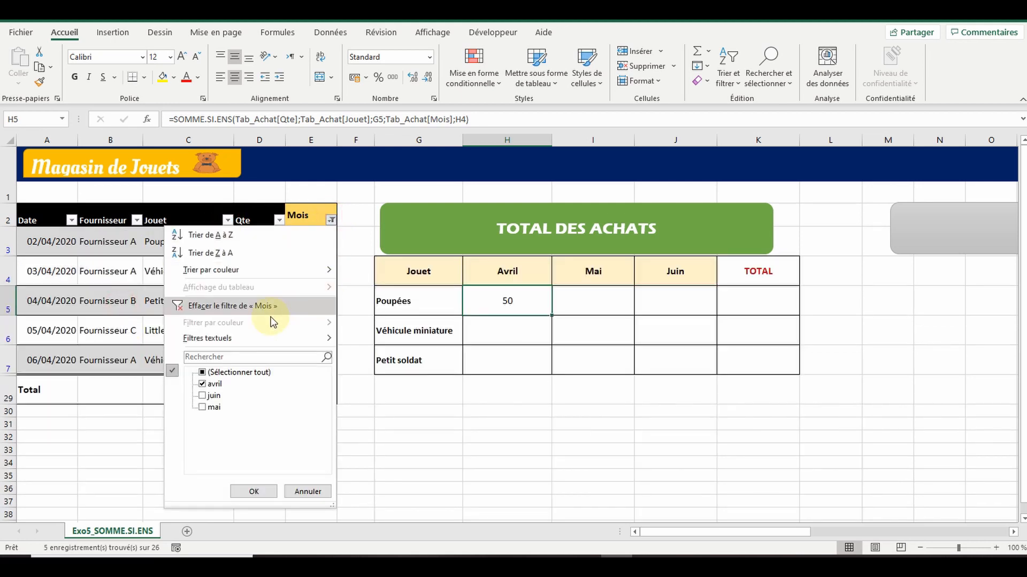
pyautogui.click(230, 306)
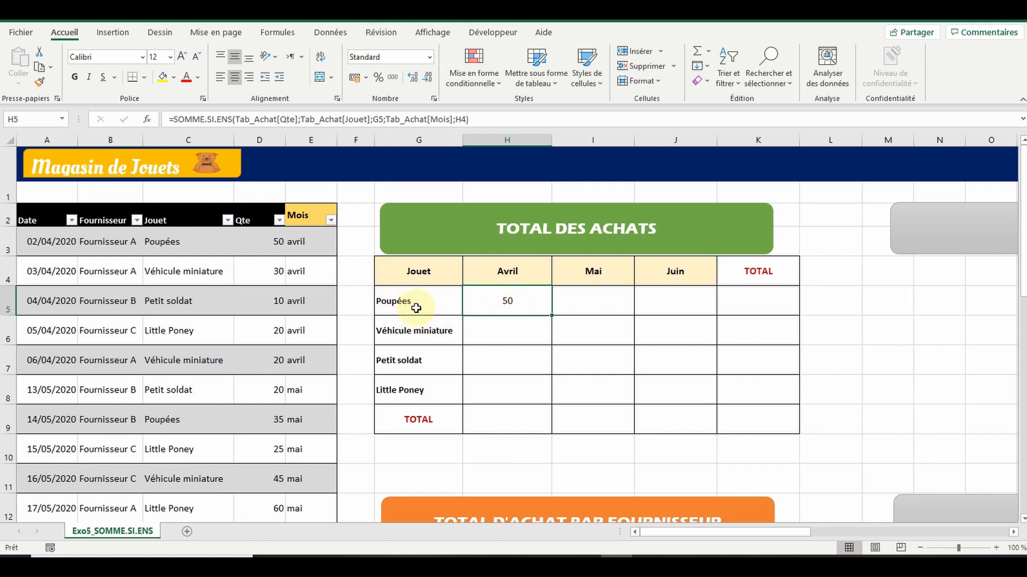
# Change the criteria references in the H5 formula to mixed references $G5 and H$4
pyautogui.click(377, 119)
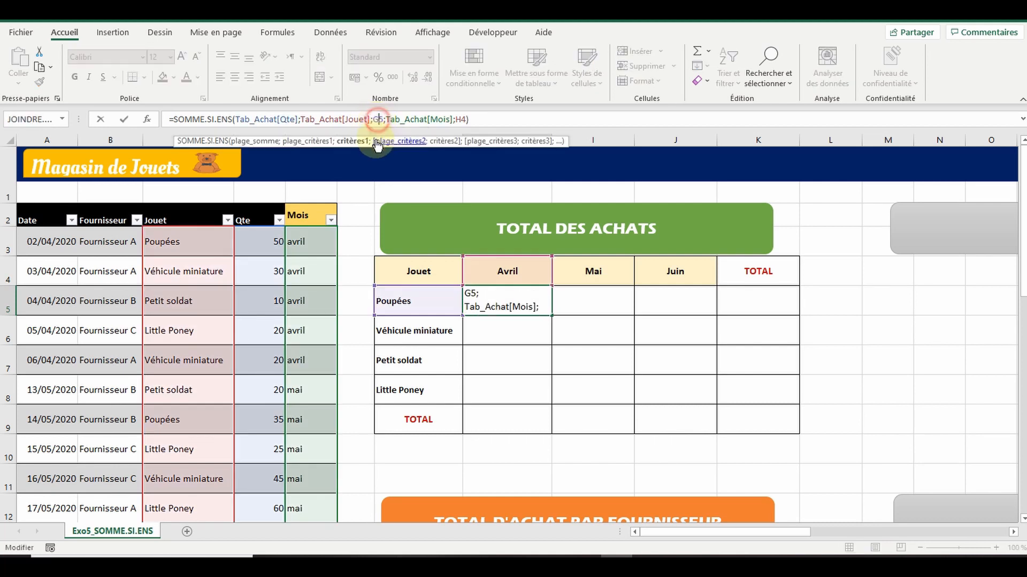
pyautogui.press('F4')
pyautogui.press('F4')
pyautogui.press('F4')
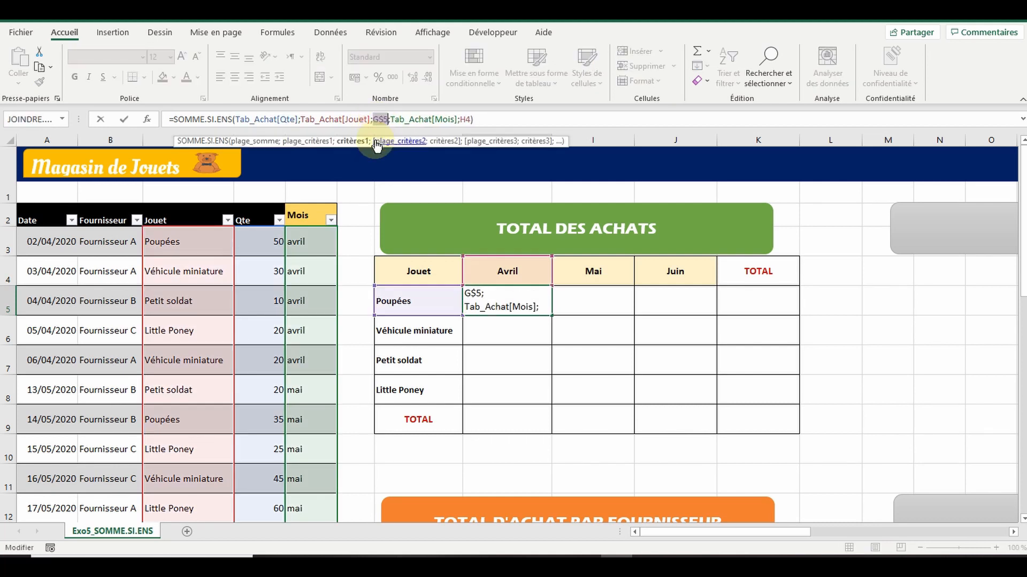
pyautogui.click(377, 119)
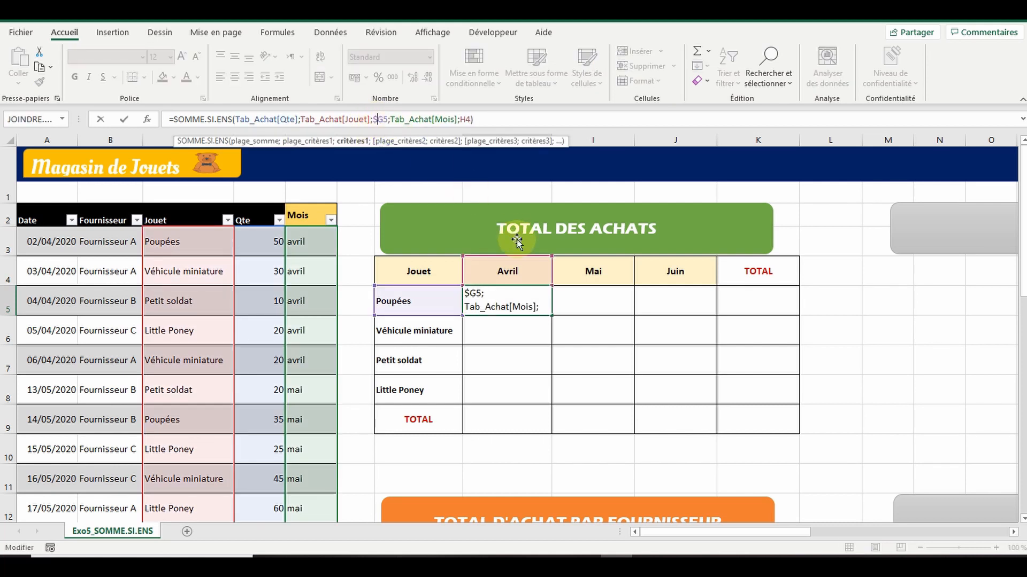
pyautogui.click(467, 121)
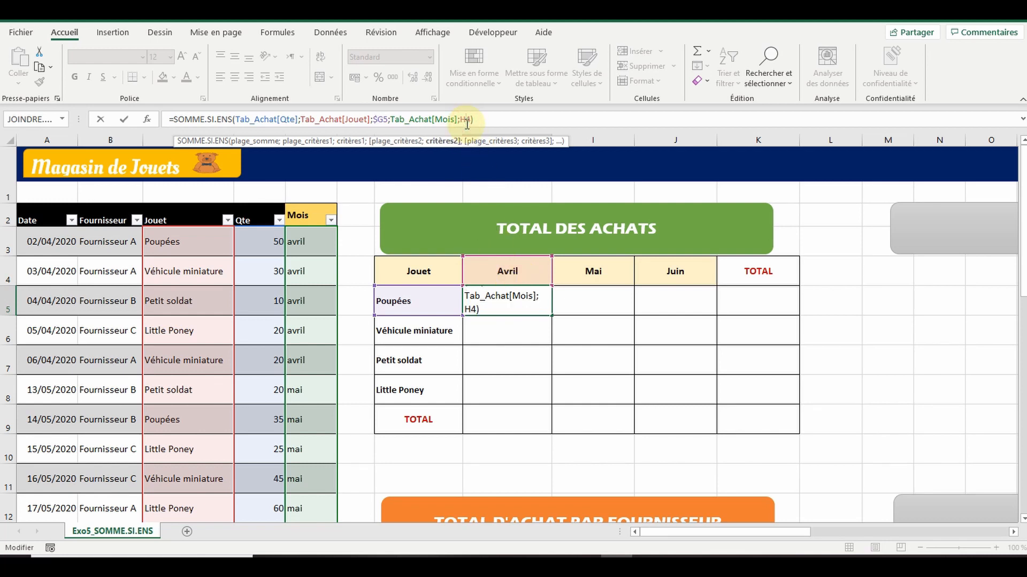
pyautogui.press('F4')
pyautogui.press('F4')
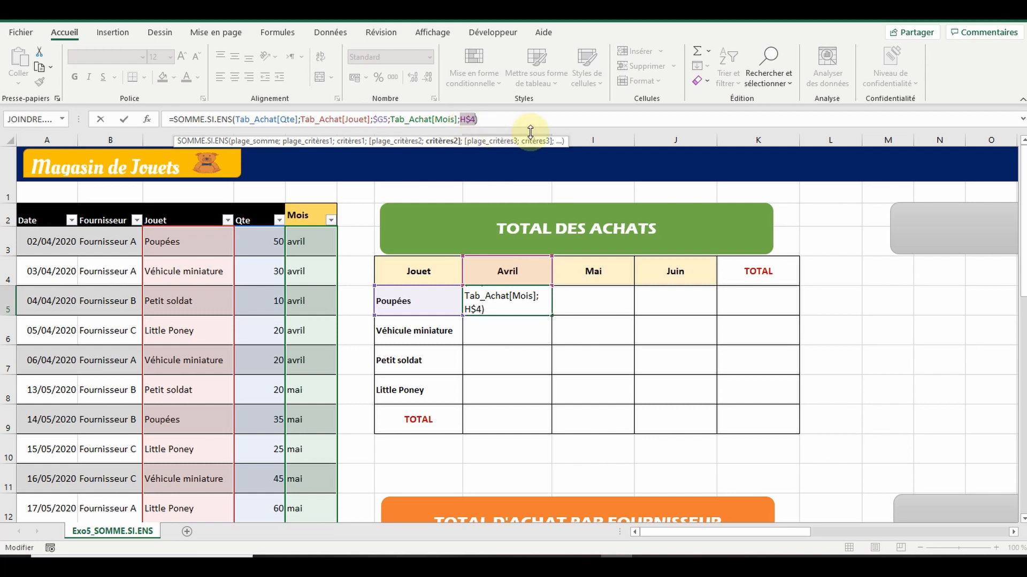
pyautogui.press('Return')
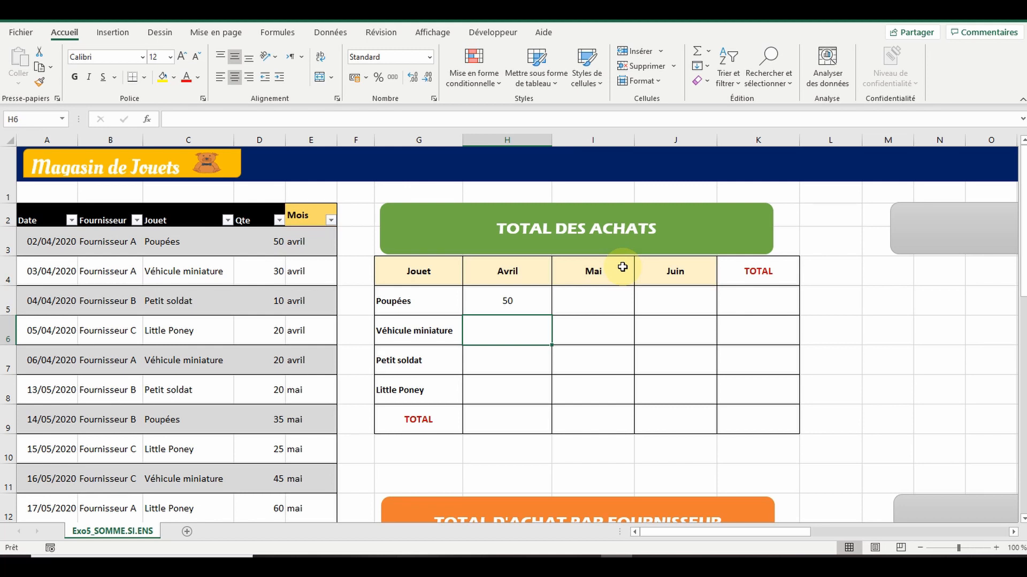
# Fill H5:J8 of the TOTAL DES ACHATS table with the SOMME.SI.ENS formula from H5
pyautogui.click(490, 302)
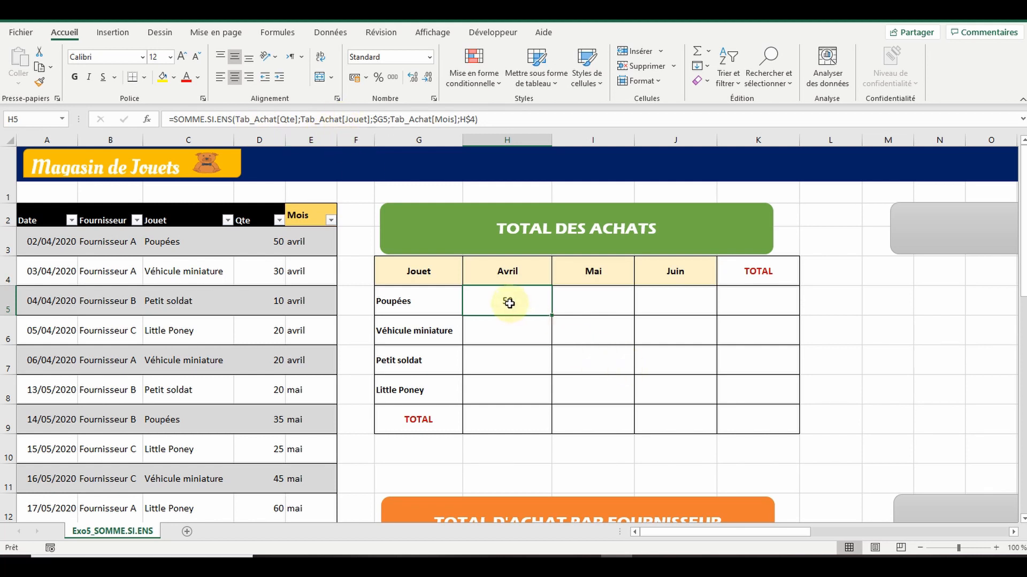
pyautogui.moveTo(508, 303); pyautogui.dragTo(657, 380)
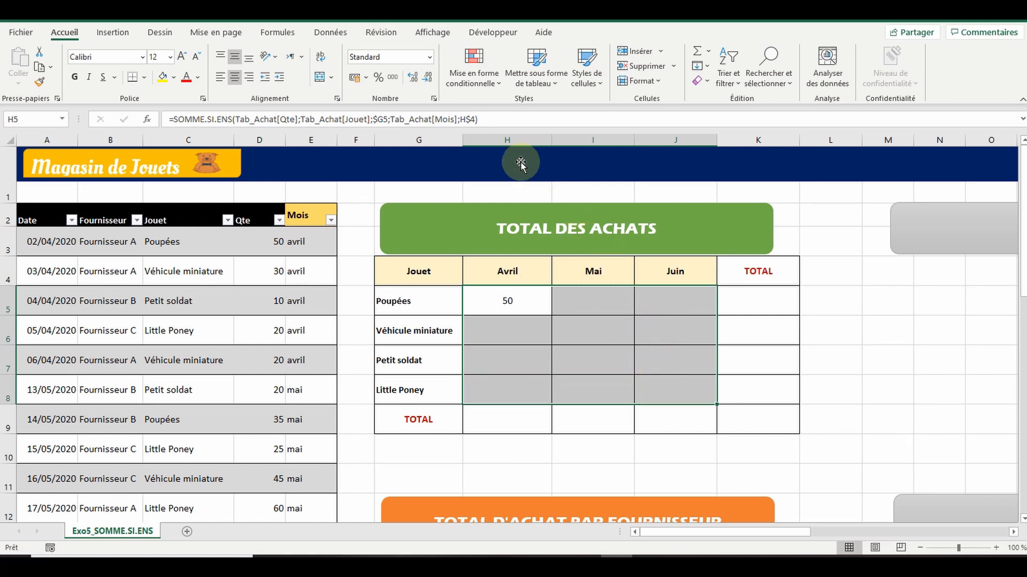
pyautogui.click(503, 120)
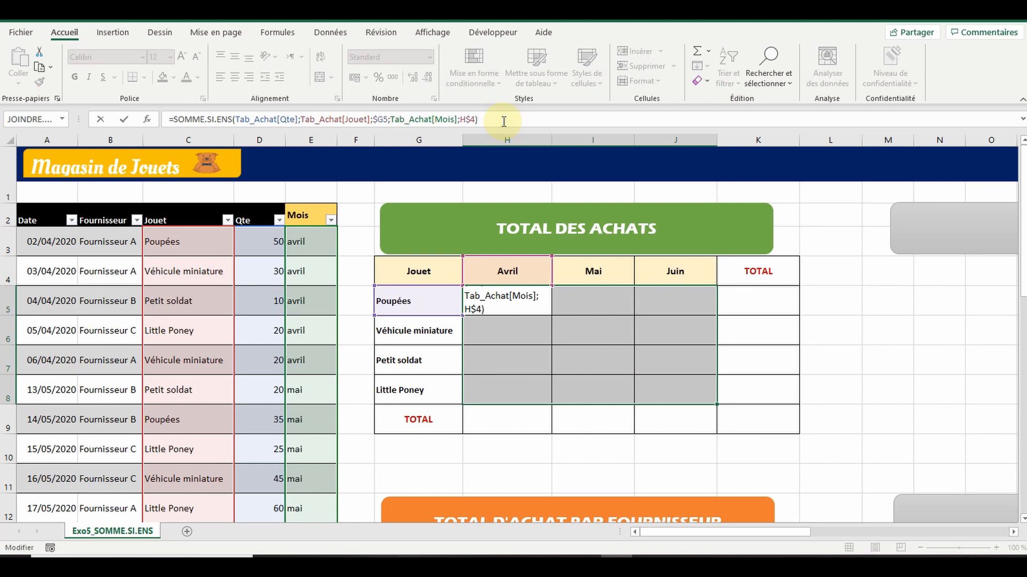
pyautogui.hotkey('ctrl', 'Return')
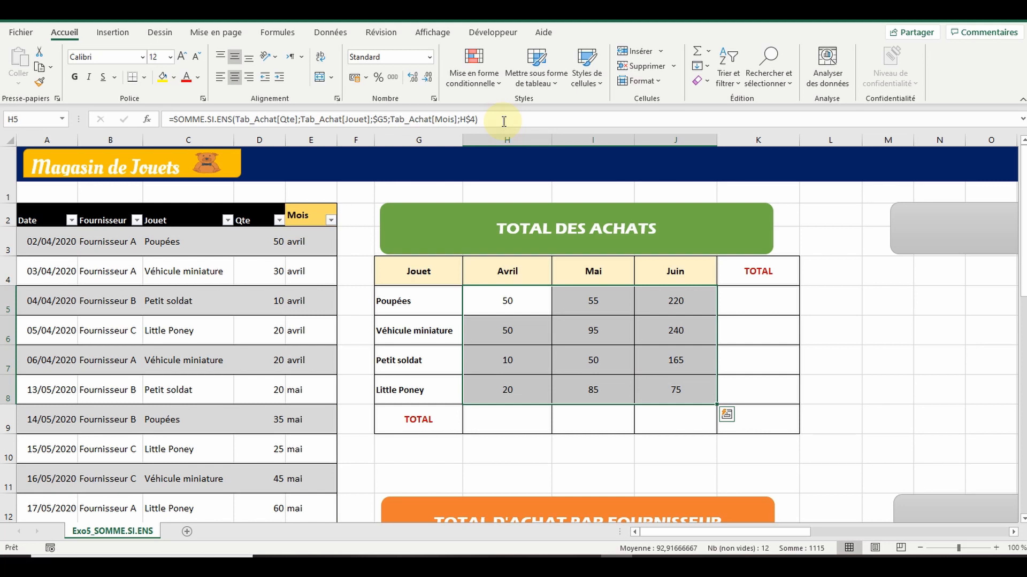
# Filter the purchases table to toy Little Poney and month mai to check the quantity calculated in I8
pyautogui.click(512, 305)
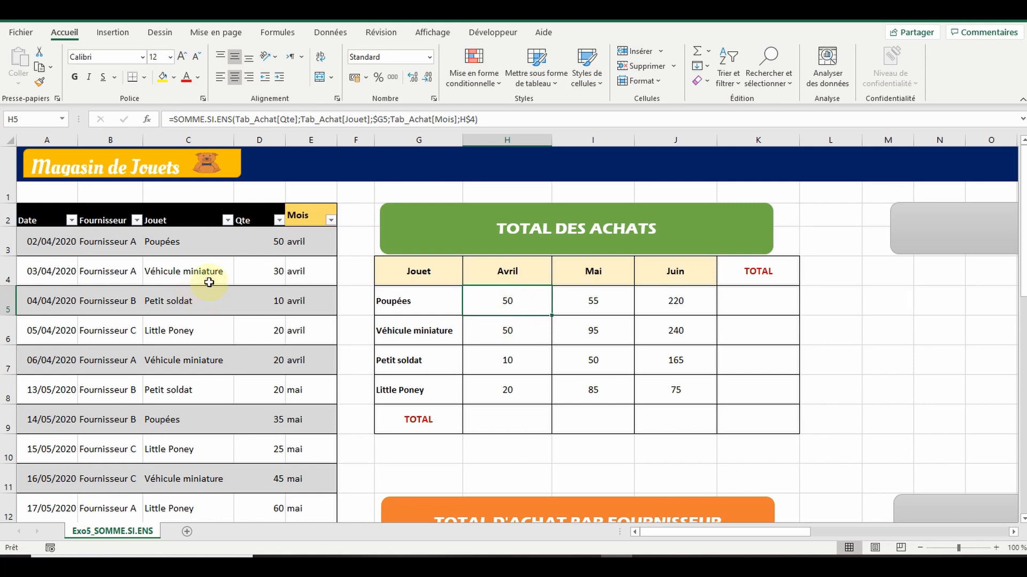
pyautogui.click(228, 220)
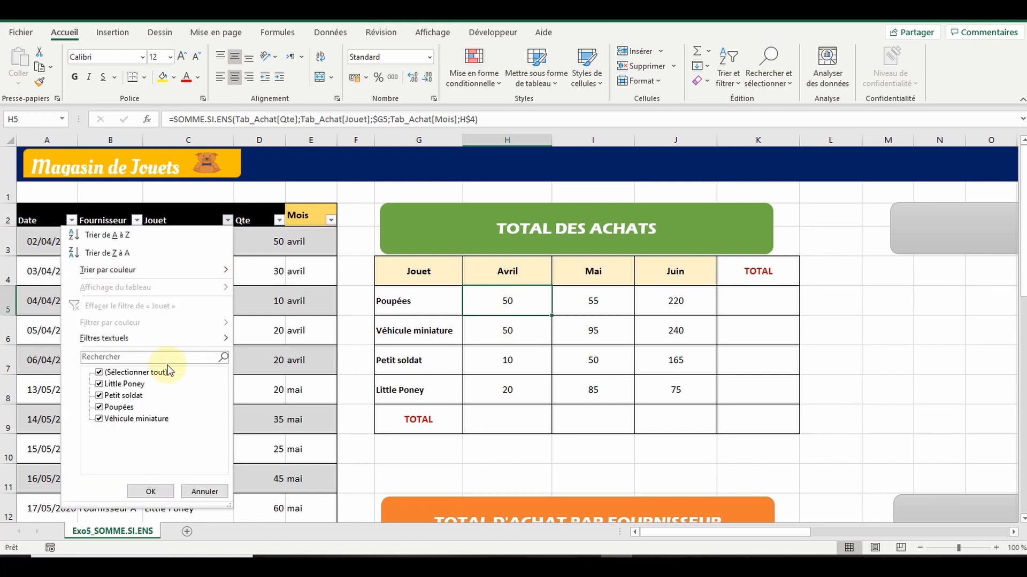
pyautogui.click(100, 373)
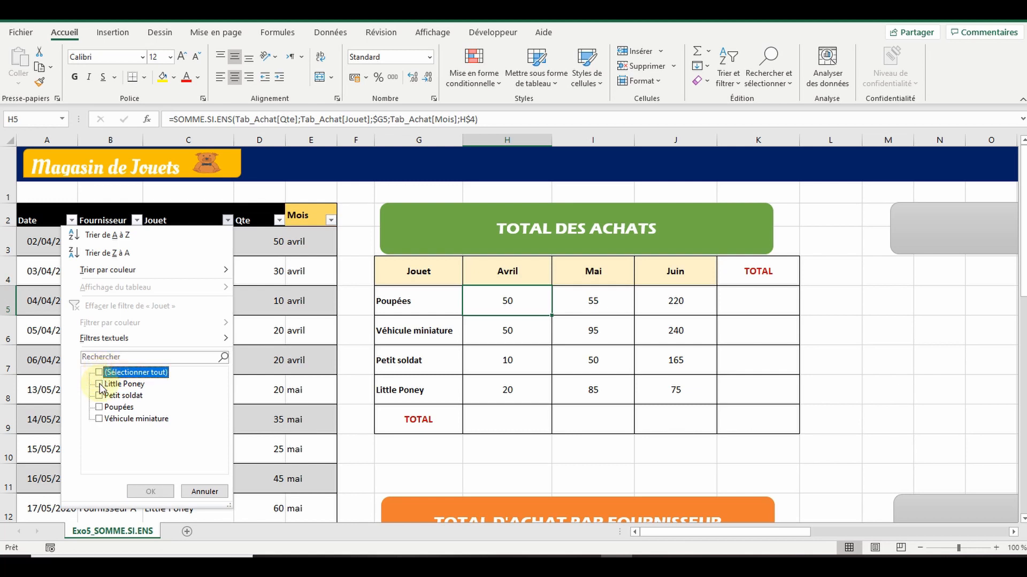
pyautogui.click(99, 384)
pyautogui.click(150, 491)
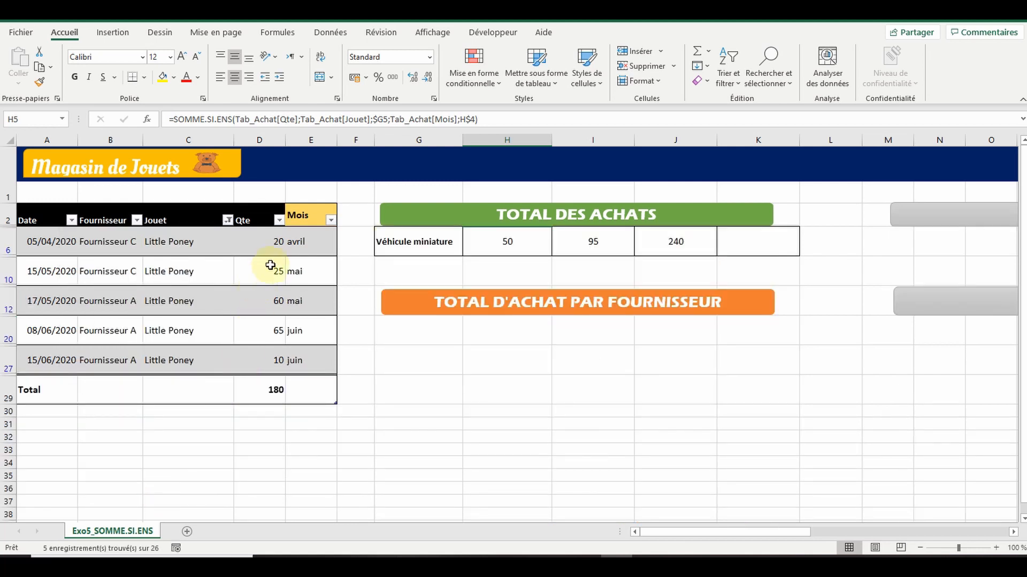
pyautogui.click(331, 219)
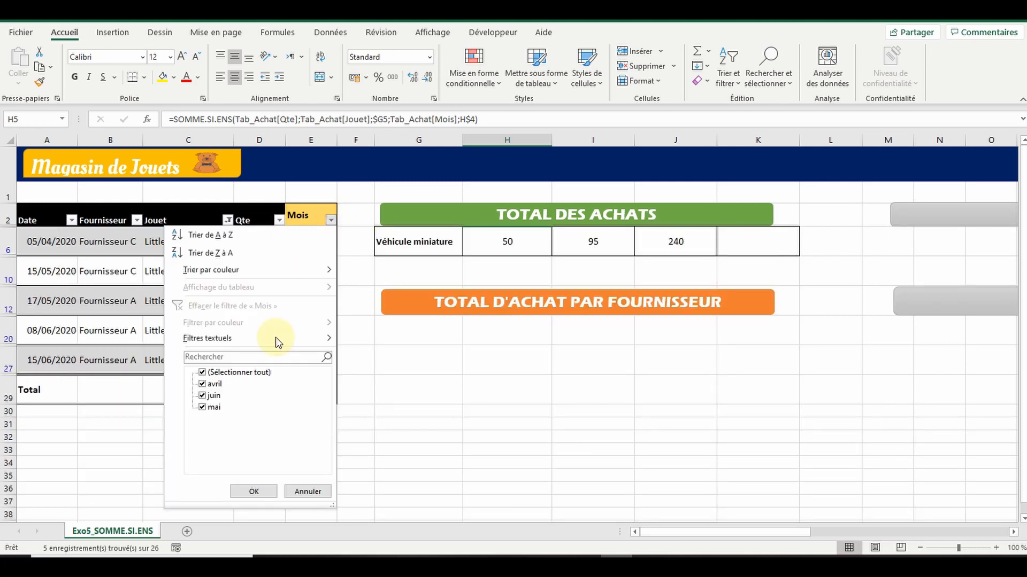
pyautogui.click(203, 372)
pyautogui.click(202, 408)
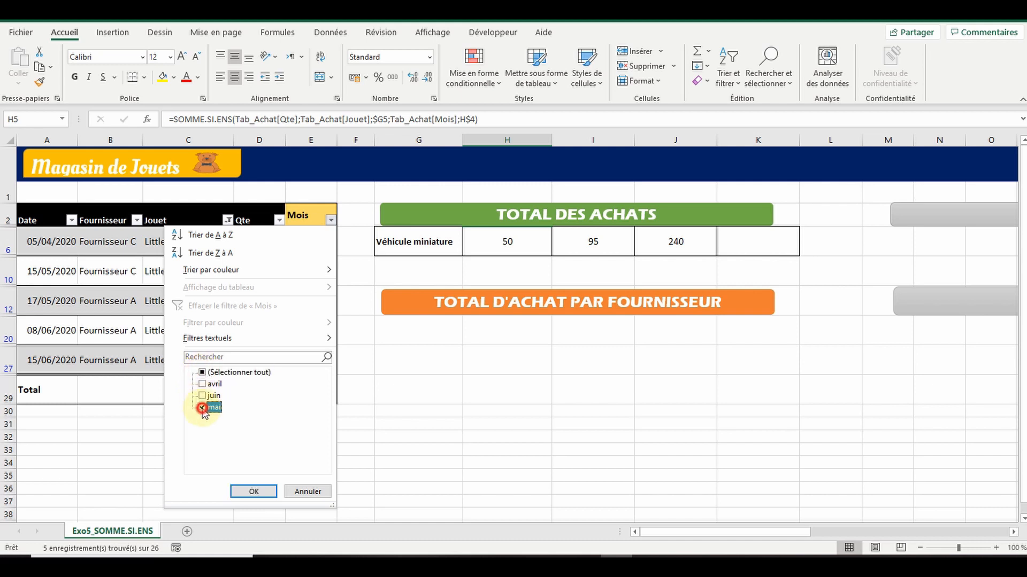
pyautogui.click(247, 490)
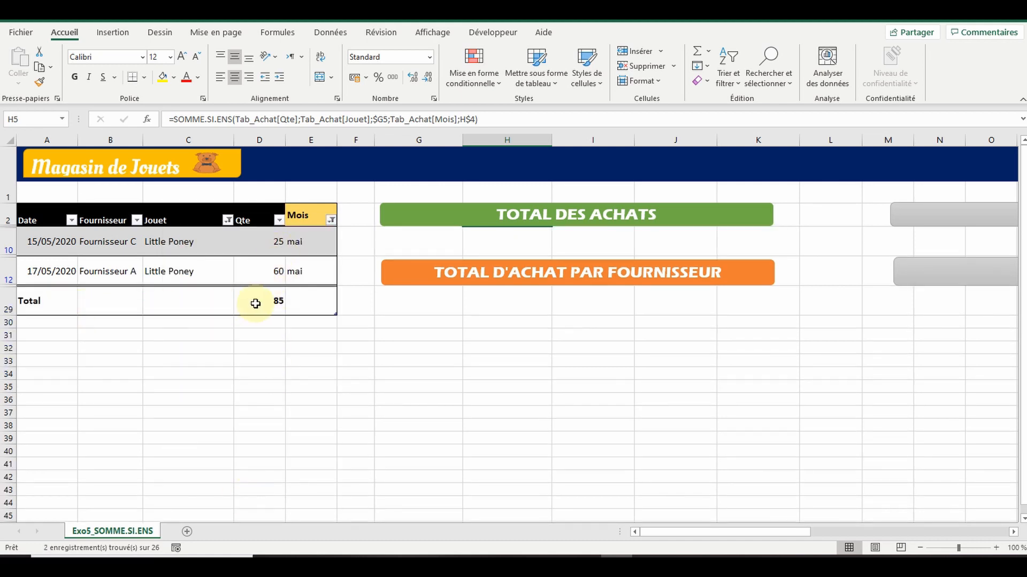
# Clear the Jouet and Mois filters from the purchases table and inspect the Little Poney formula for Mai in I8
pyautogui.click(228, 219)
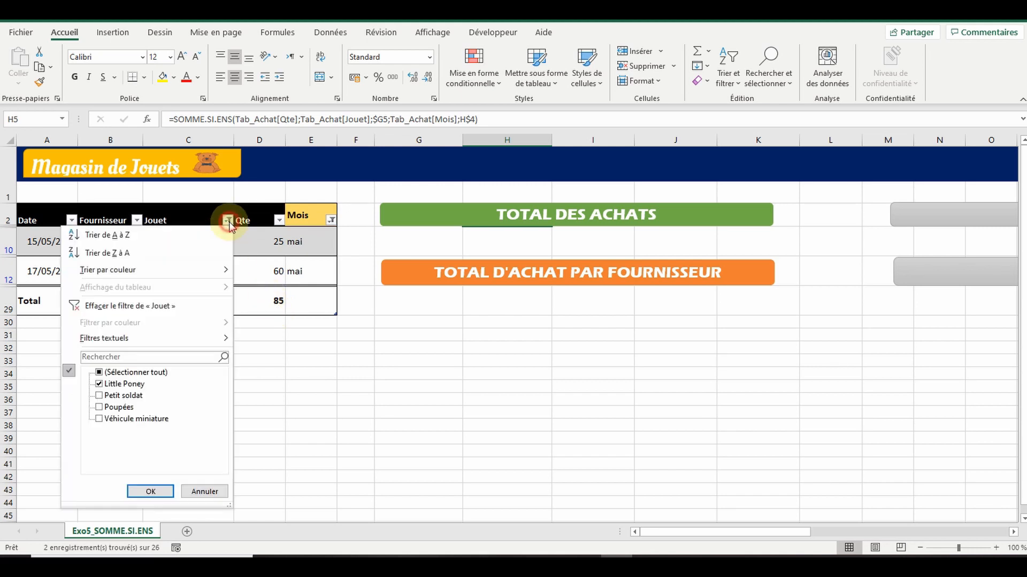
pyautogui.click(135, 304)
pyautogui.click(332, 220)
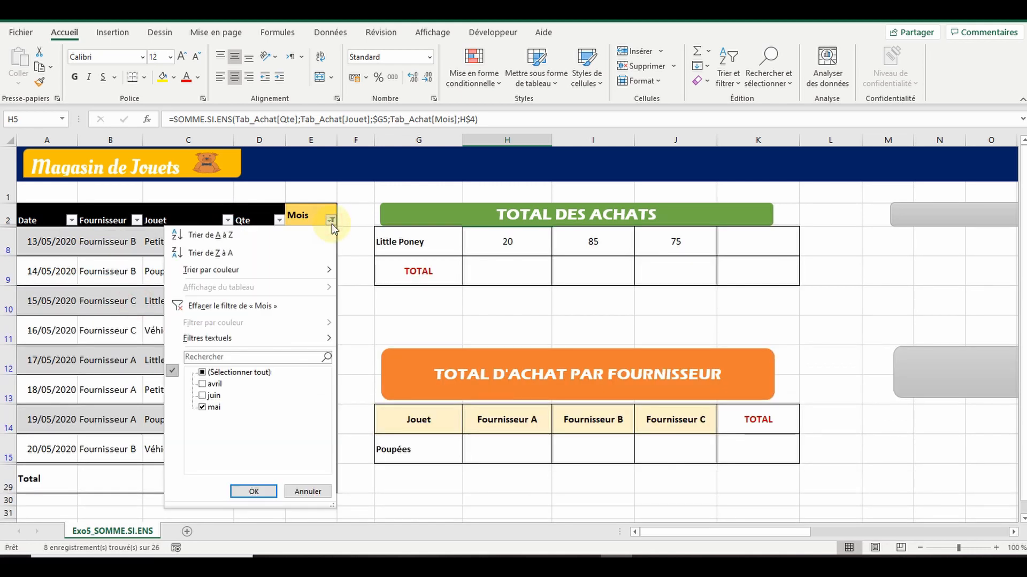
pyautogui.click(332, 220)
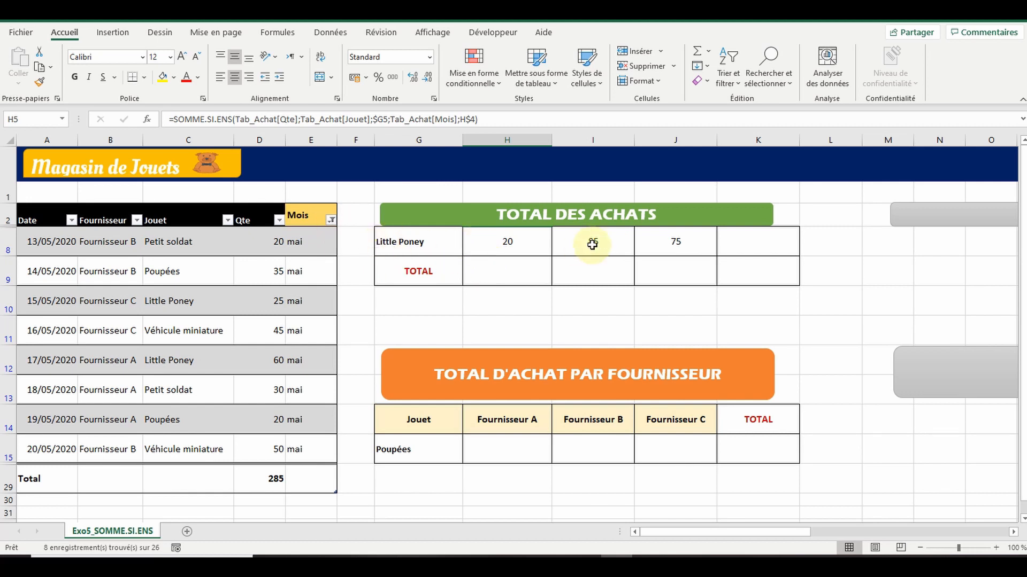
pyautogui.click(332, 219)
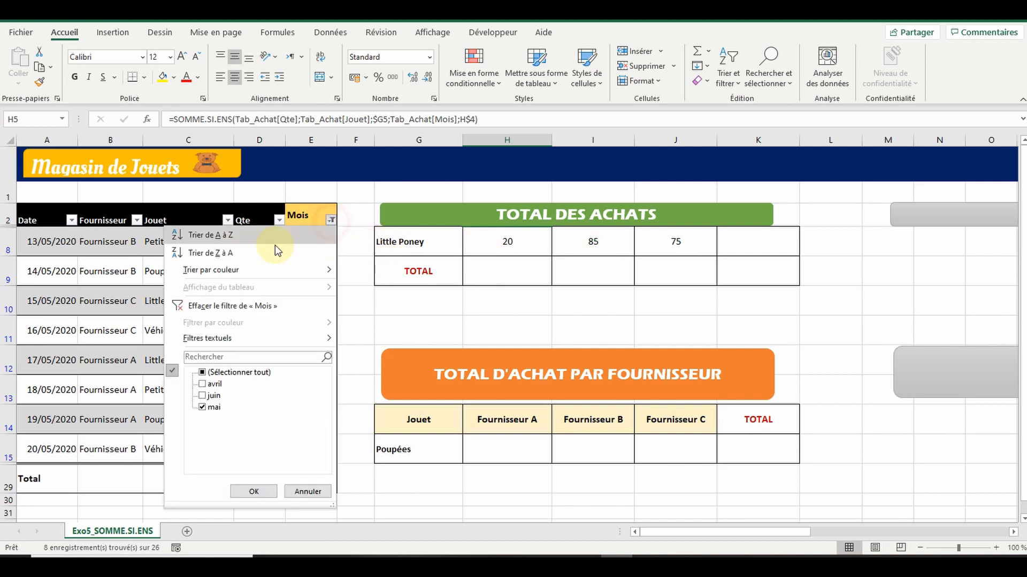
pyautogui.click(206, 303)
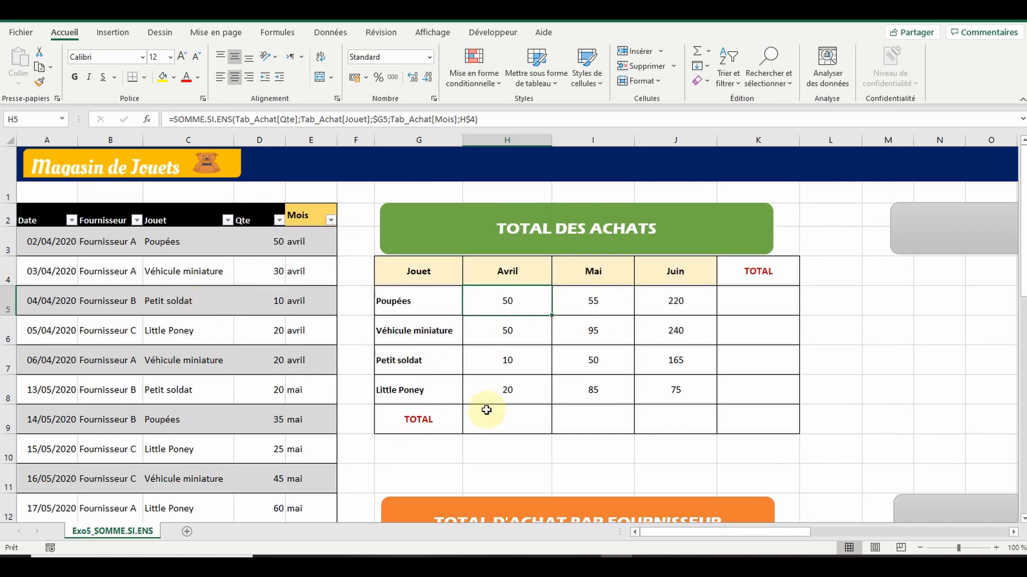
pyautogui.click(417, 389)
pyautogui.click(593, 390)
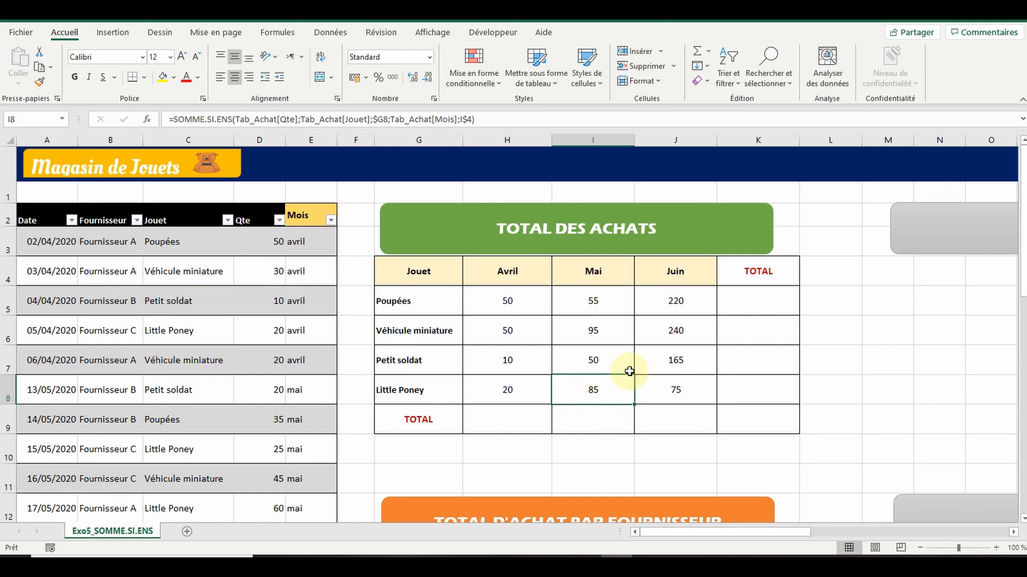
# Add row and column totals to H5:K9 of TOTAL DES ACHATS with AutoSum and compare K9 with the purchases table's Total row
pyautogui.moveTo(504, 303); pyautogui.dragTo(732, 416)
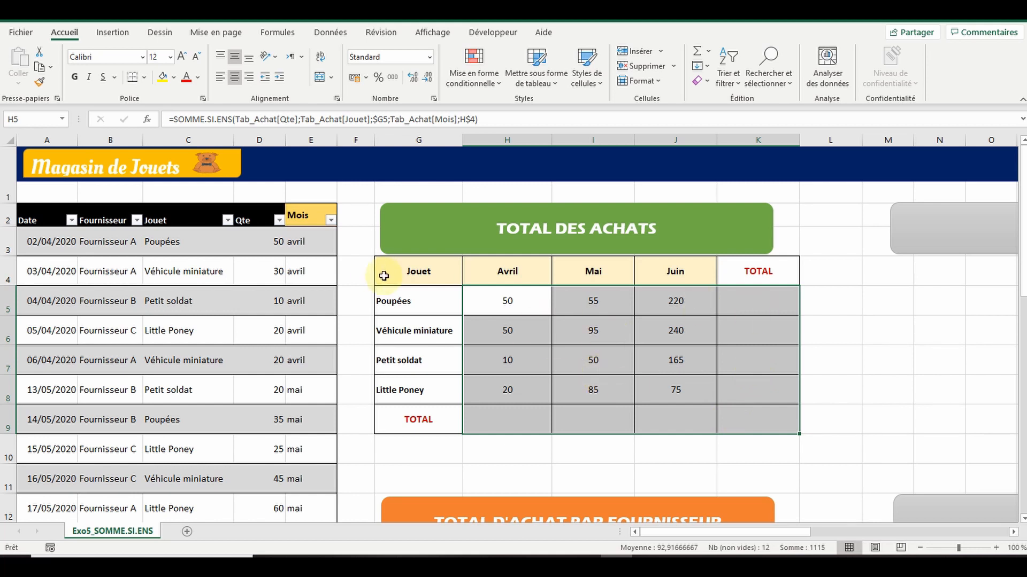
pyautogui.click(697, 52)
pyautogui.click(756, 420)
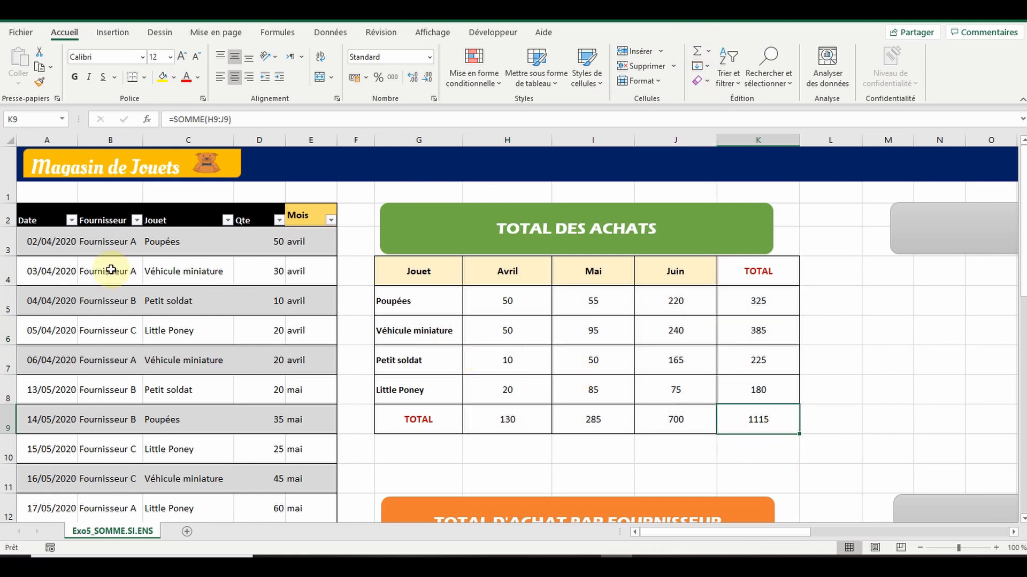
pyautogui.scroll(-1, 151, 283)
pyautogui.scroll(-7, 151, 283)
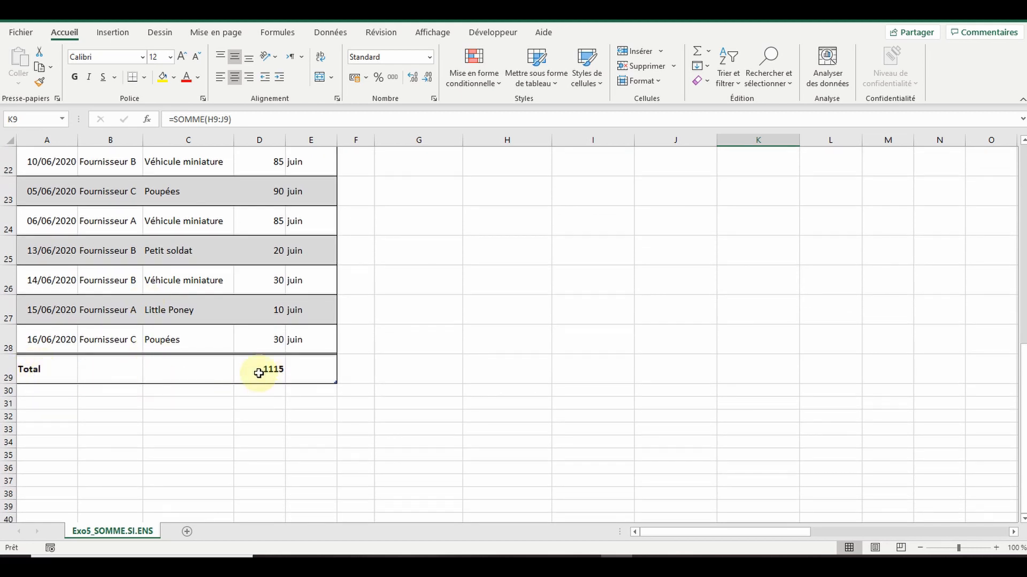
pyautogui.scroll(7, 259, 373)
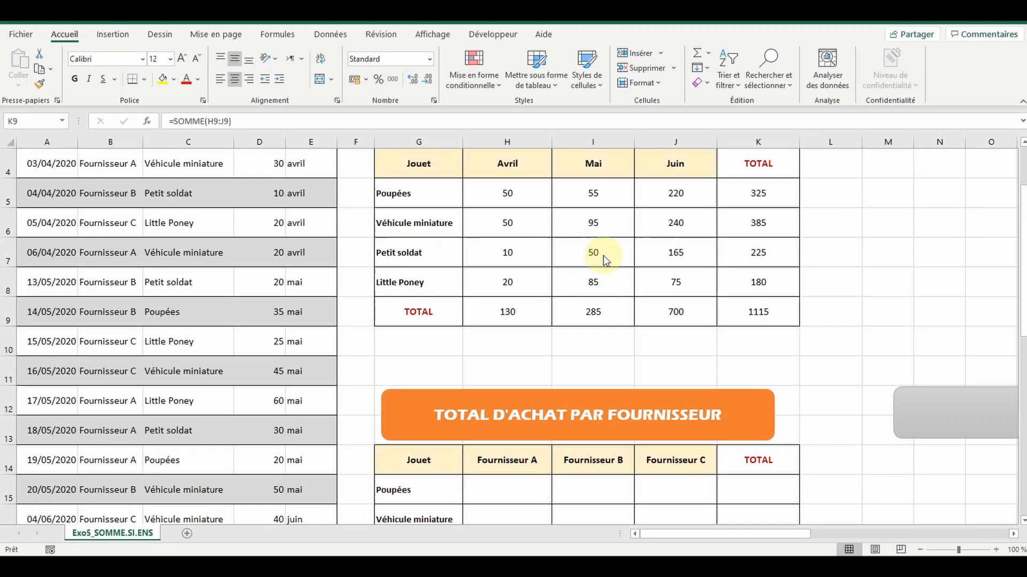
# Clear all contents and formatting from the TOTAL D'ACHAT PAR FOURNISSEUR table in G14:K19
pyautogui.scroll(-2, 603, 255)
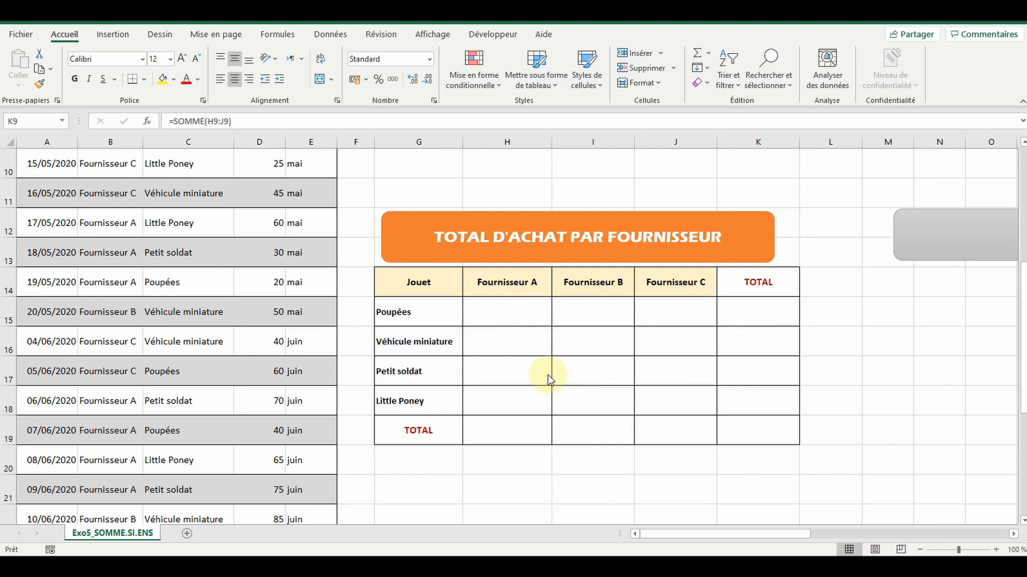
pyautogui.moveTo(409, 290); pyautogui.dragTo(742, 429)
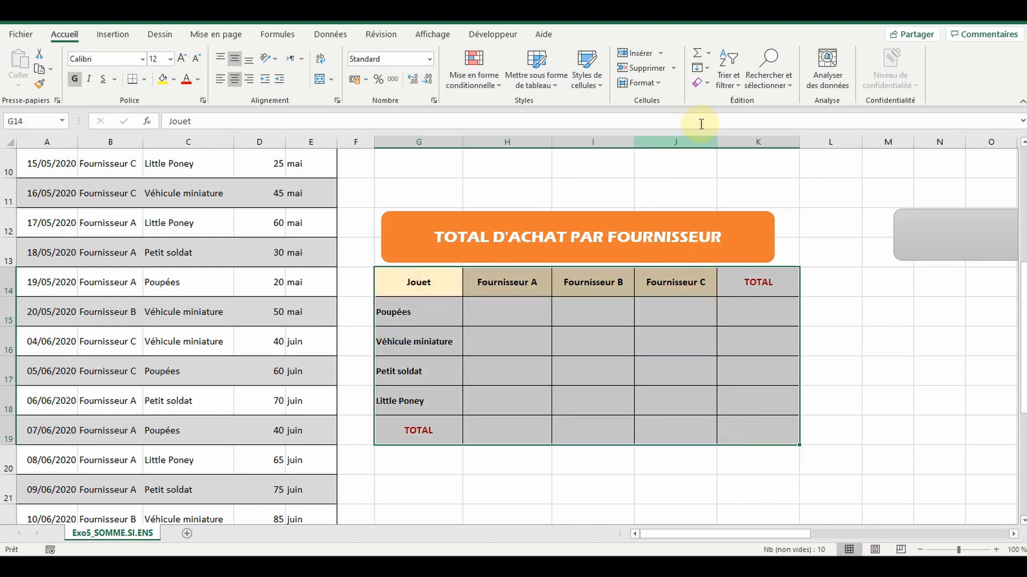
pyautogui.click(704, 87)
pyautogui.click(706, 102)
pyautogui.click(425, 295)
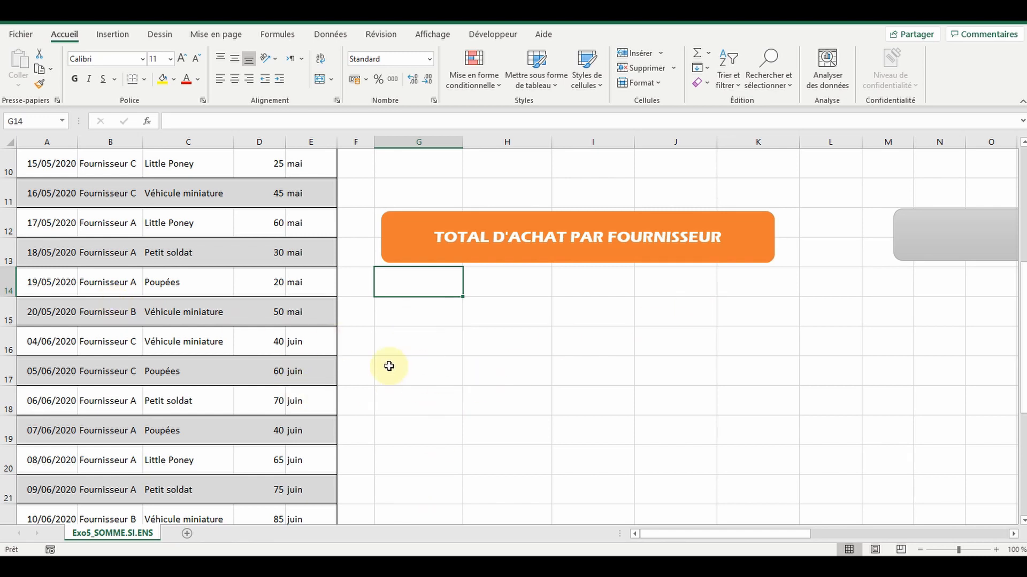
# Examine the distinct values in the Fournisseur and Jouet filter lists of the purchases table without applying a filter
pyautogui.scroll(2, 185, 348)
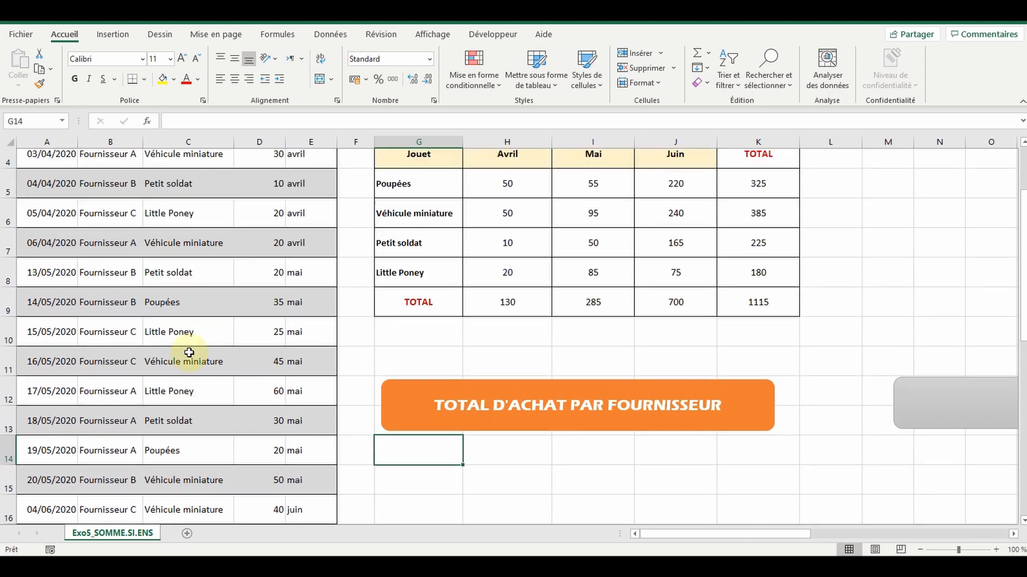
pyautogui.scroll(1, 179, 345)
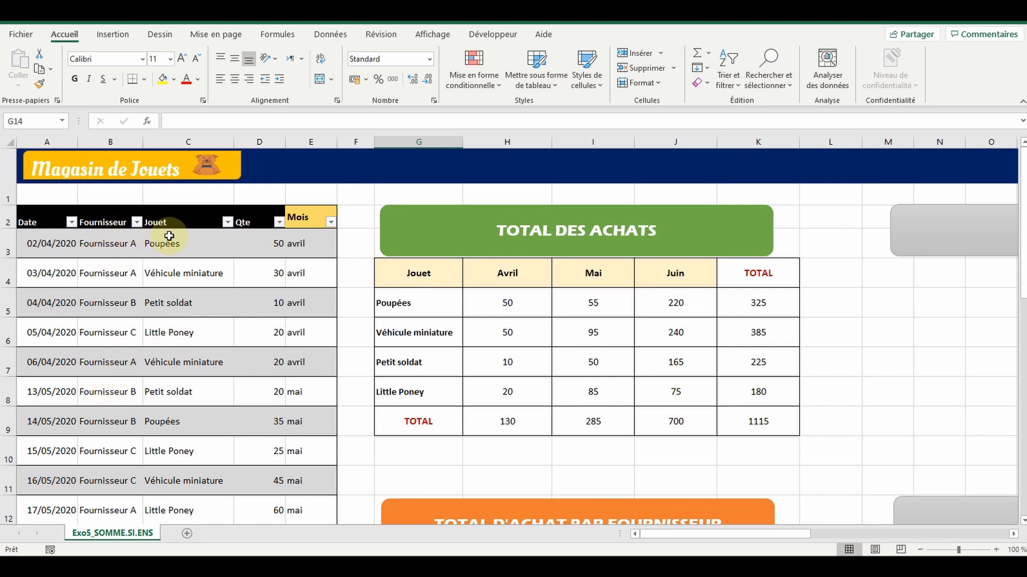
pyautogui.click(137, 223)
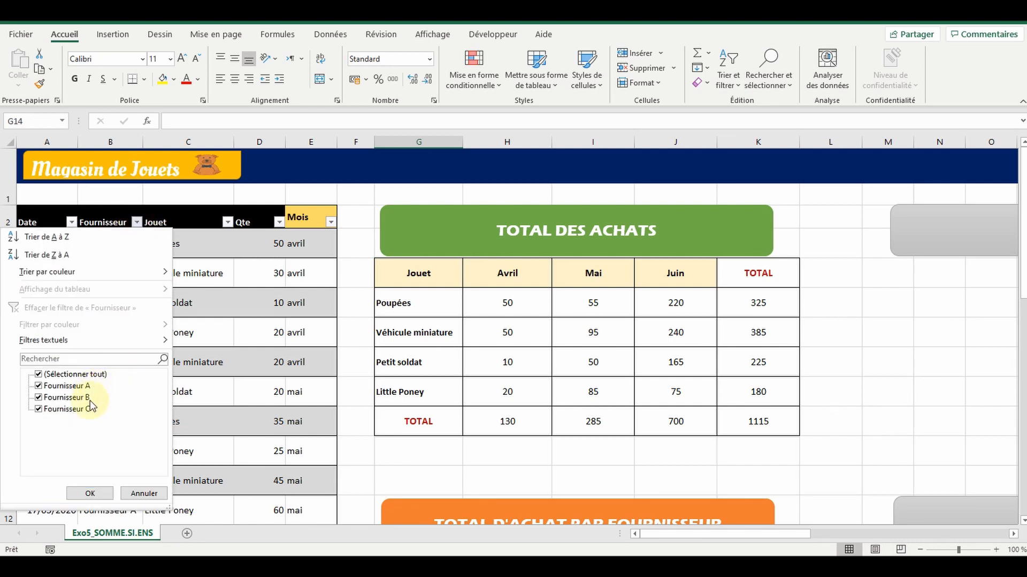
pyautogui.click(140, 494)
pyautogui.click(227, 222)
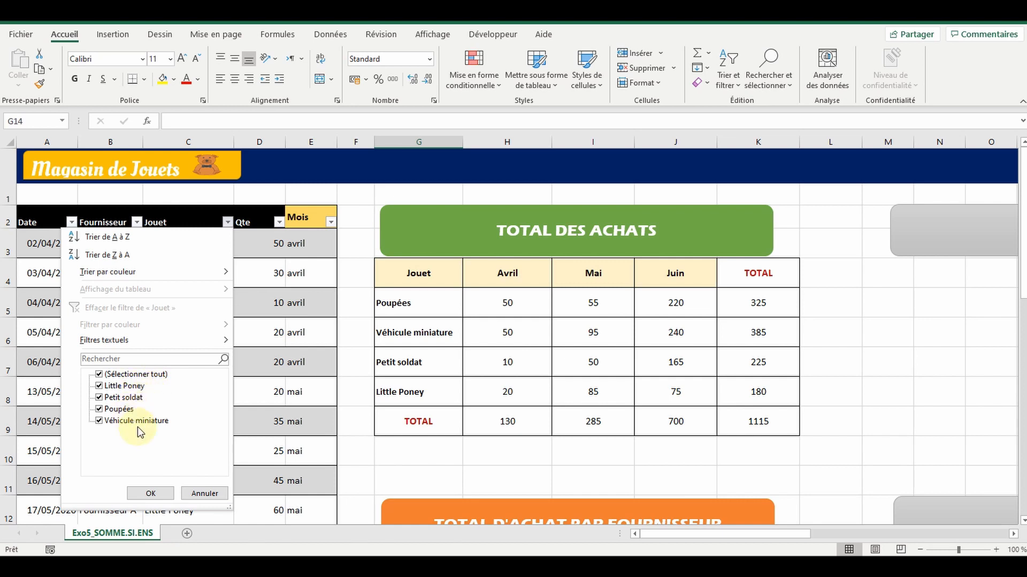
pyautogui.press('Escape')
# Enter the heading Jouet in G14 below the TOTAL D'ACHAT PAR FOURNISSEUR title
pyautogui.scroll(-1, 486, 435)
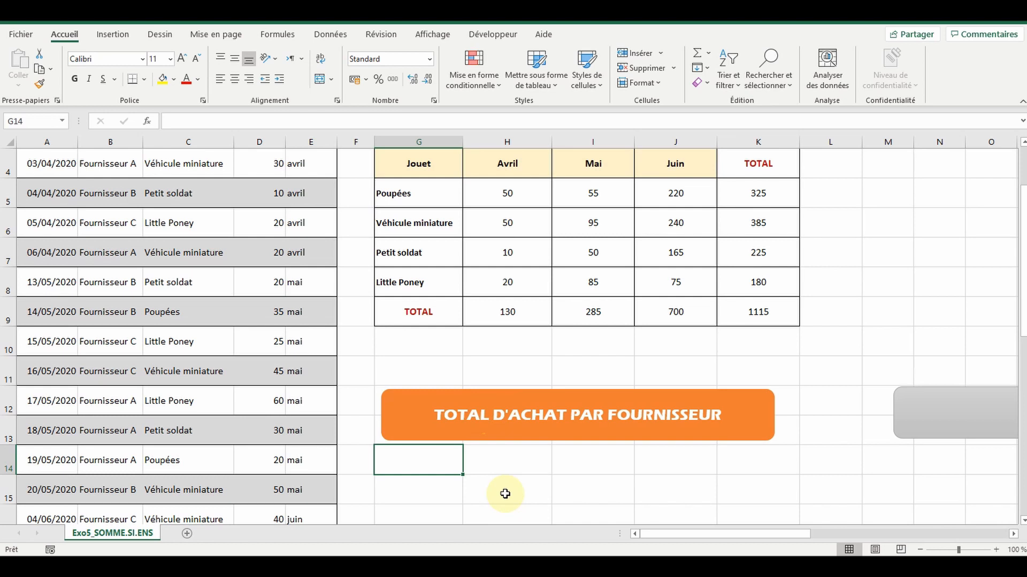
pyautogui.scroll(-1, 505, 462)
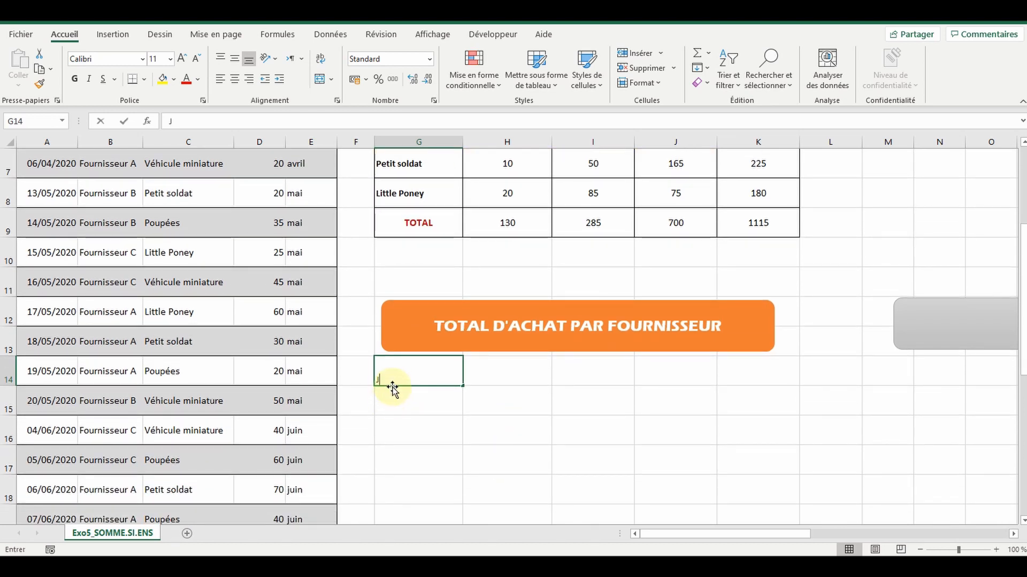
pyautogui.write('ouet')
pyautogui.press('Return')
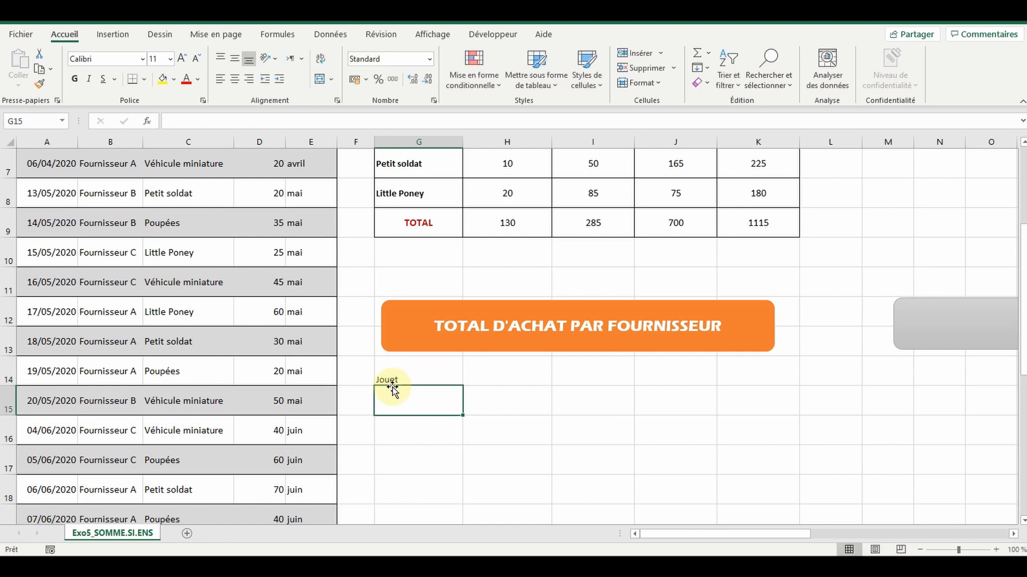
# List the distinct toys below the Jouet heading by entering =UNIQUE(Tab_Achat[Jouet]) in G15
pyautogui.write('=')
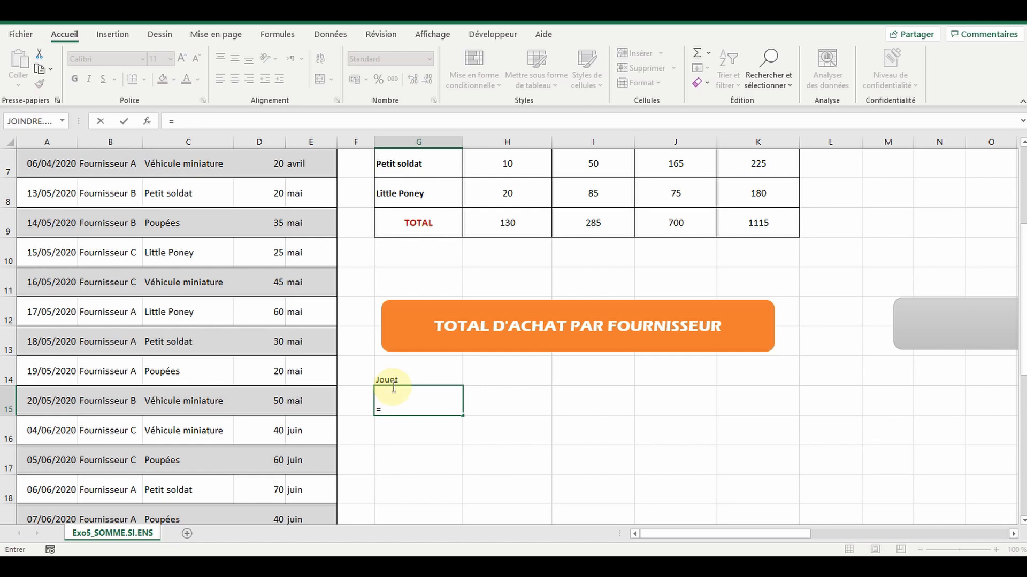
pyautogui.write('unique')
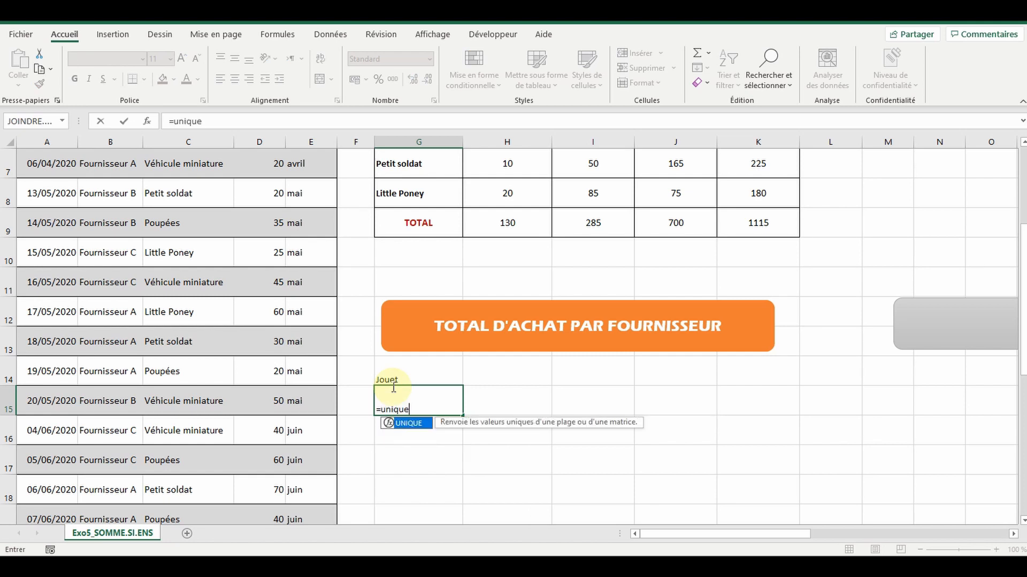
pyautogui.write('(')
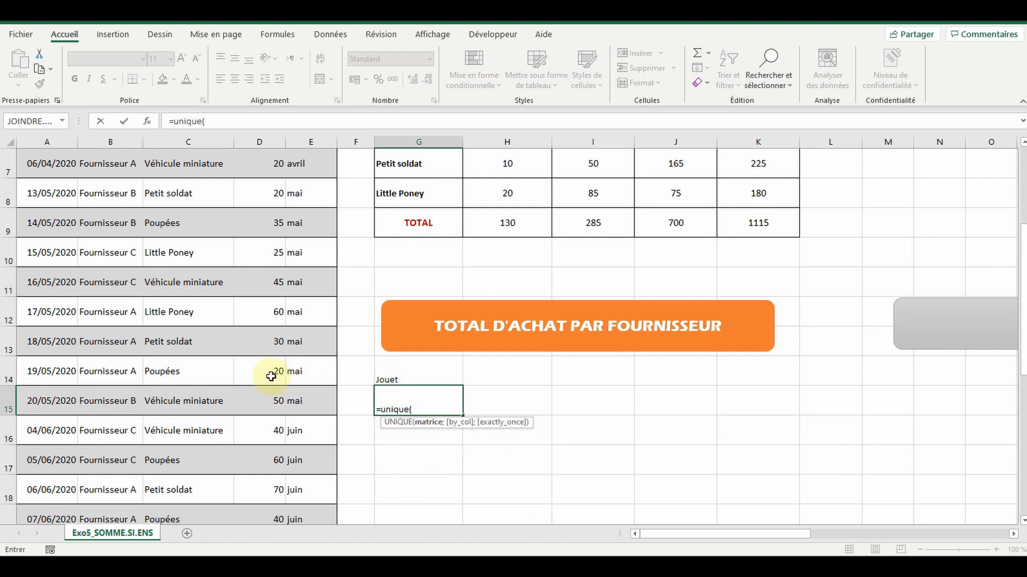
pyautogui.scroll(2, 271, 371)
pyautogui.click(172, 203)
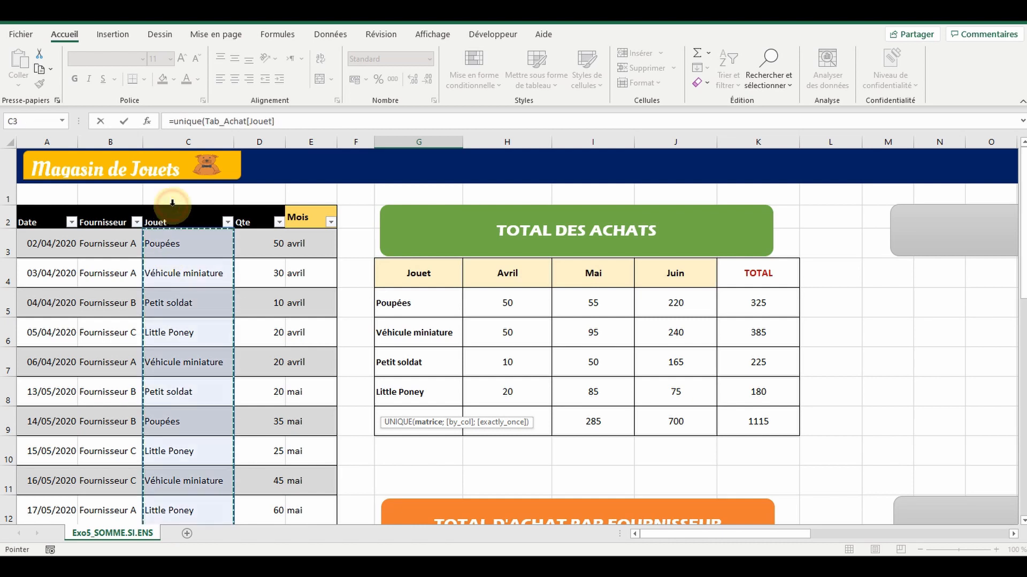
pyautogui.scroll(-4, 328, 313)
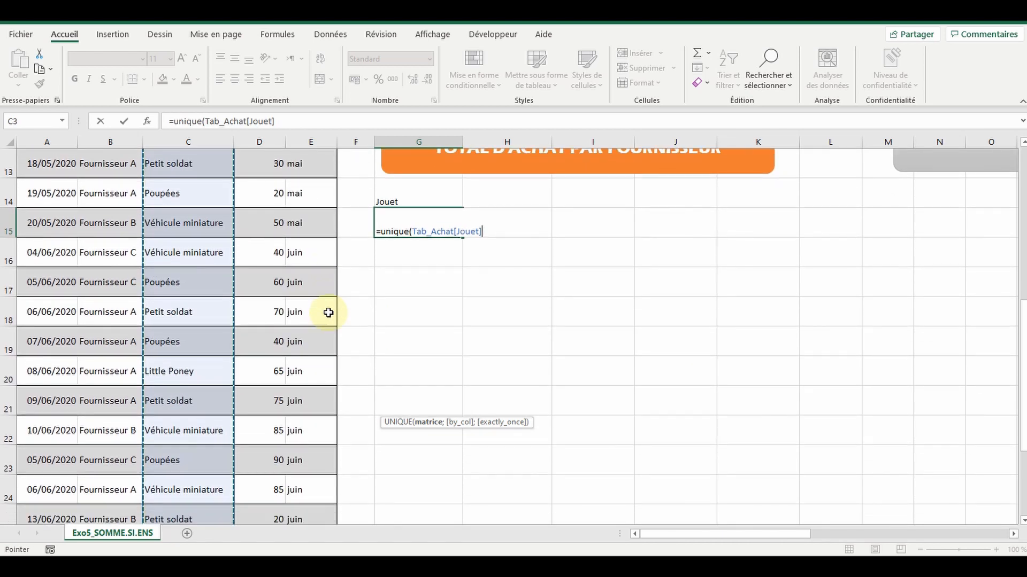
pyautogui.write(')')
pyautogui.press('Return')
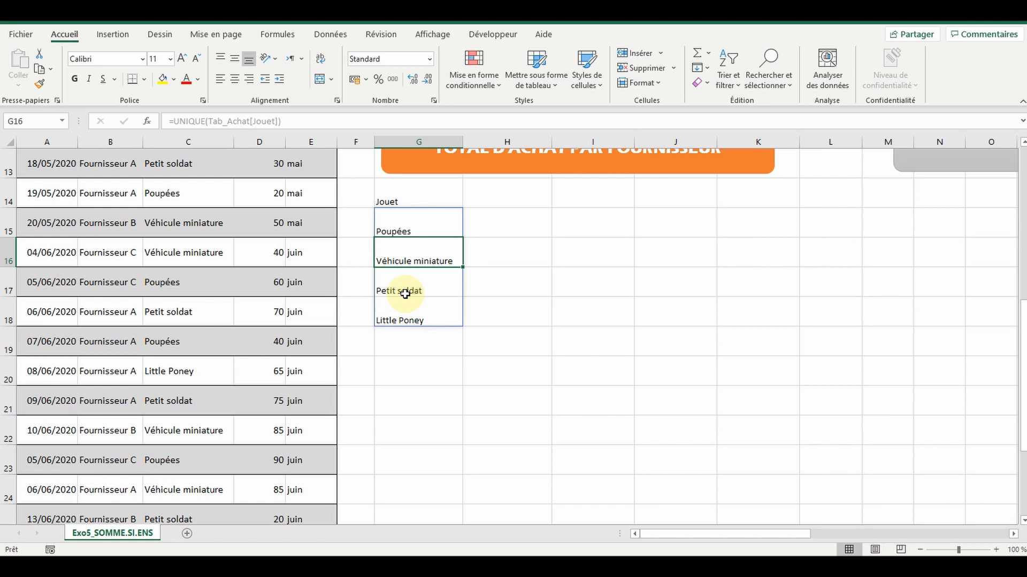
# List the distinct suppliers from H14 by entering =UNIQUE(Tab_Achat[Fournisseur])
pyautogui.scroll(1, 404, 293)
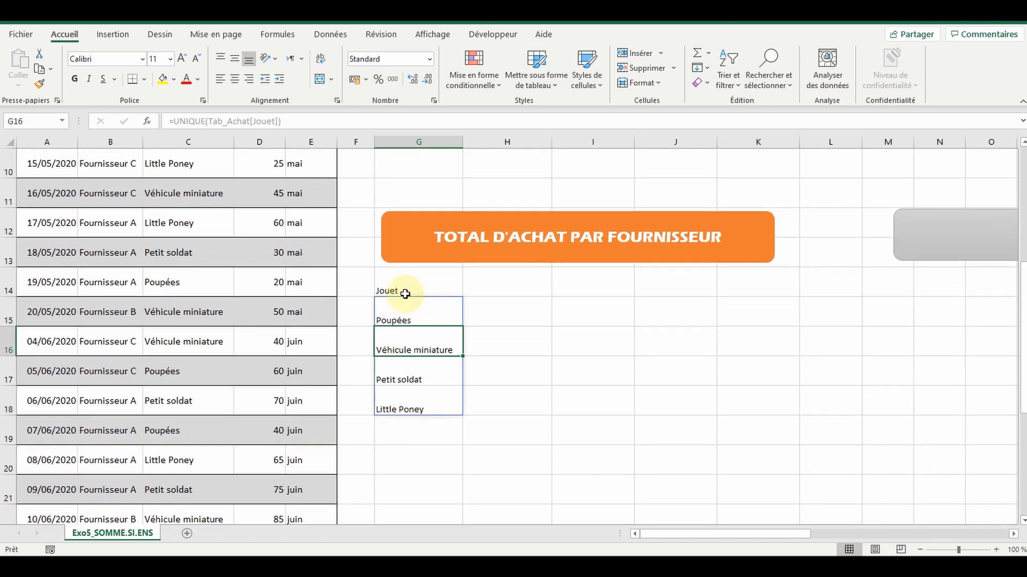
pyautogui.click(508, 288)
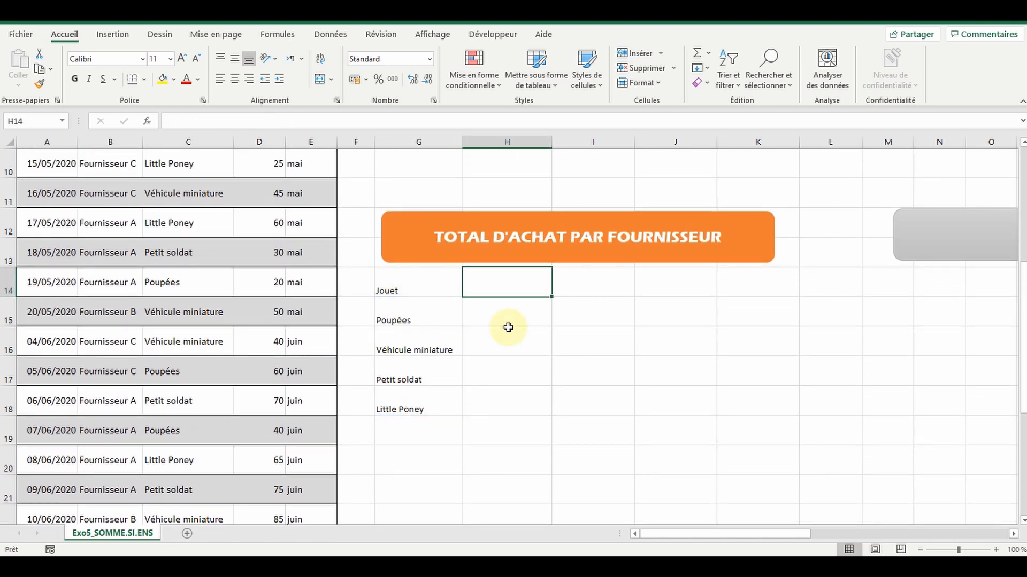
pyautogui.write('=u')
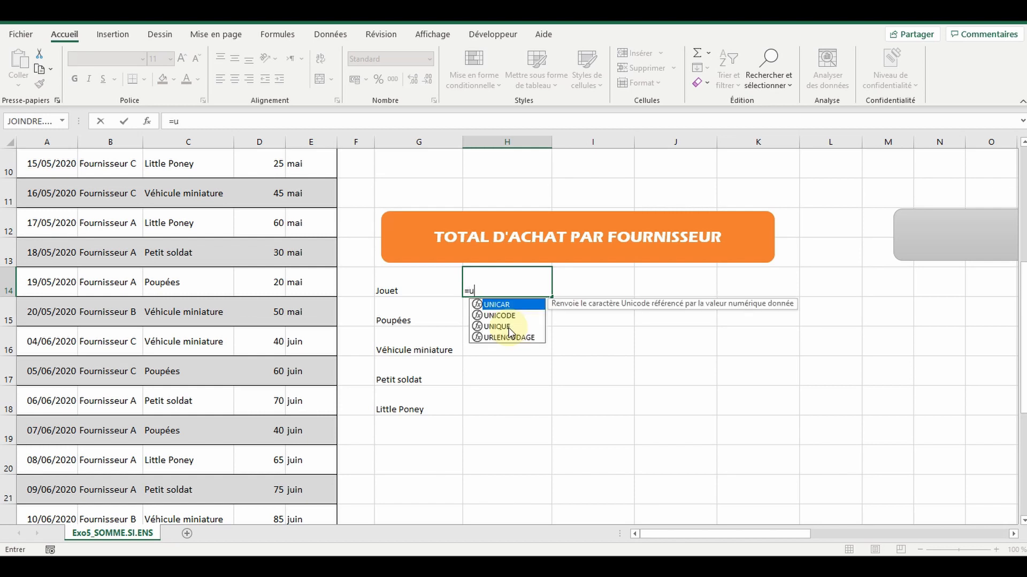
pyautogui.write('nique(')
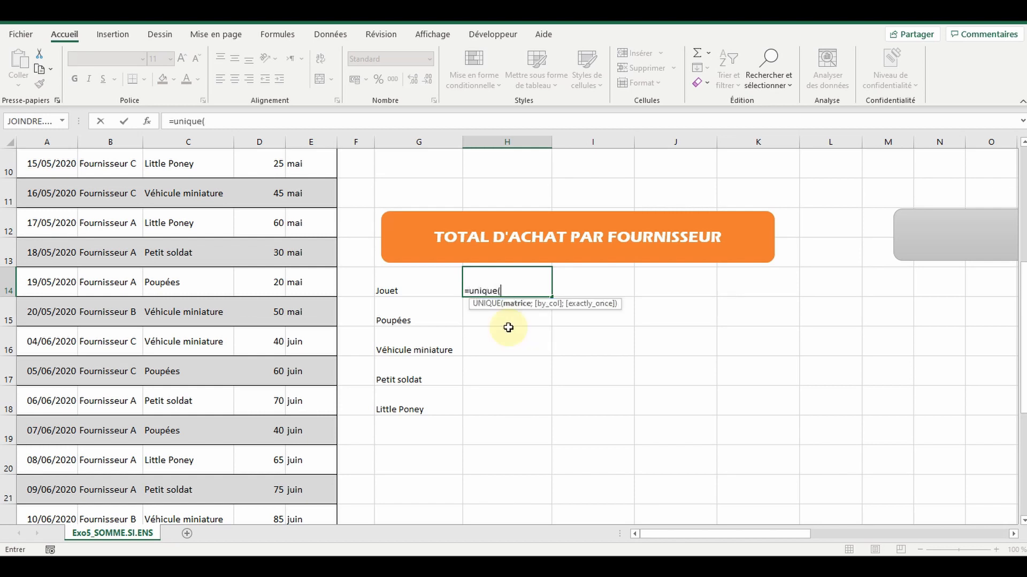
pyautogui.scroll(3, 85, 245)
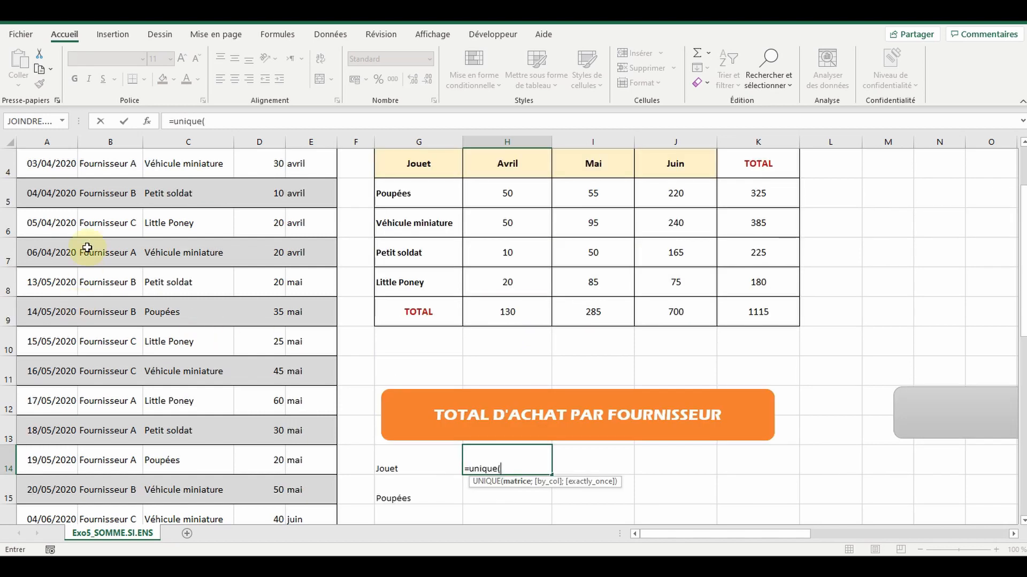
pyautogui.click(102, 211)
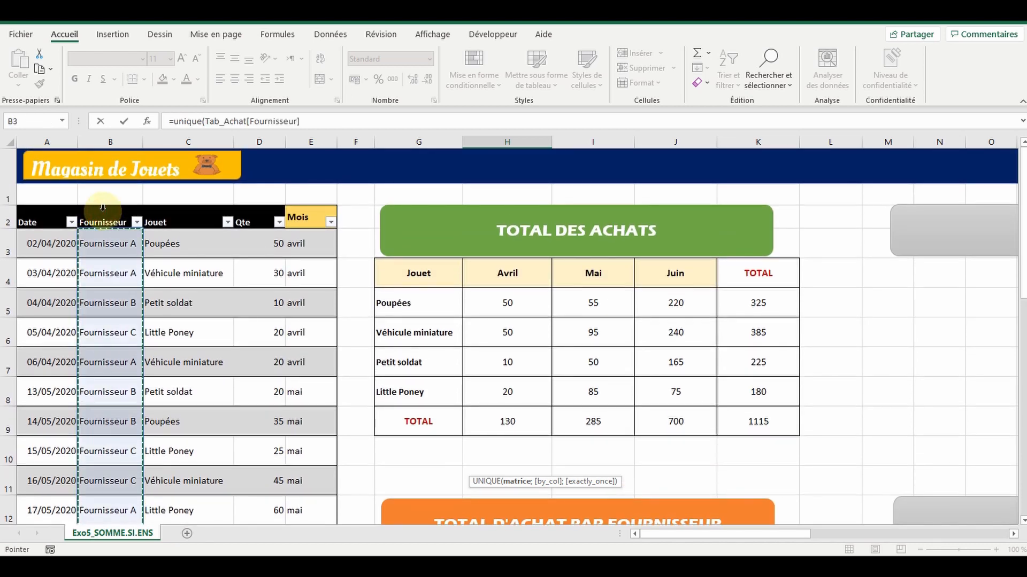
pyautogui.scroll(-3, 102, 211)
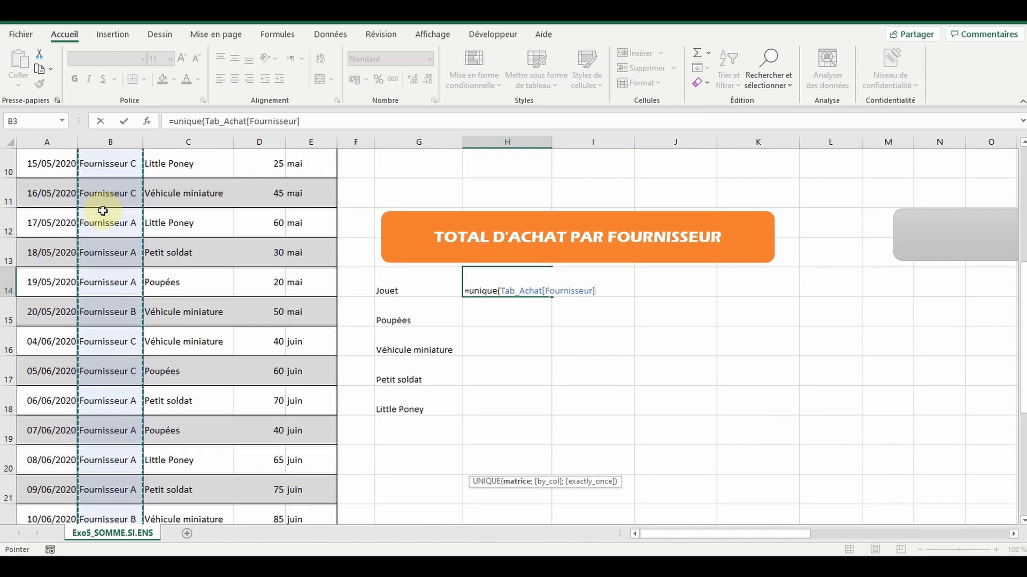
pyautogui.write(')')
pyautogui.press('Return')
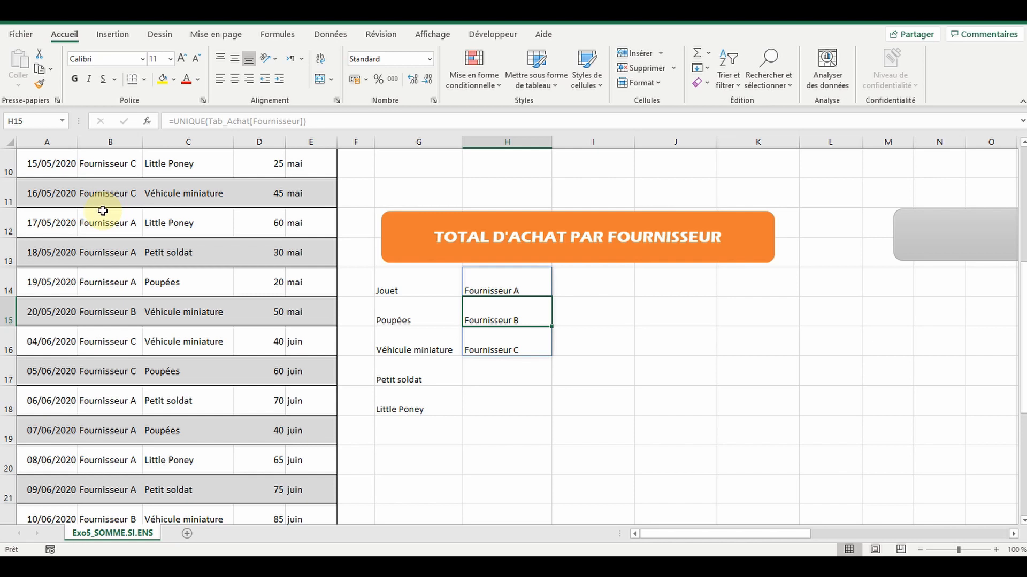
# Wrap the H14 formula in TRANSPOSE so the suppliers run across the header row: =TRANSPOSE(UNIQUE(Tab_Achat[Fournisseur]))
pyautogui.press('Up')
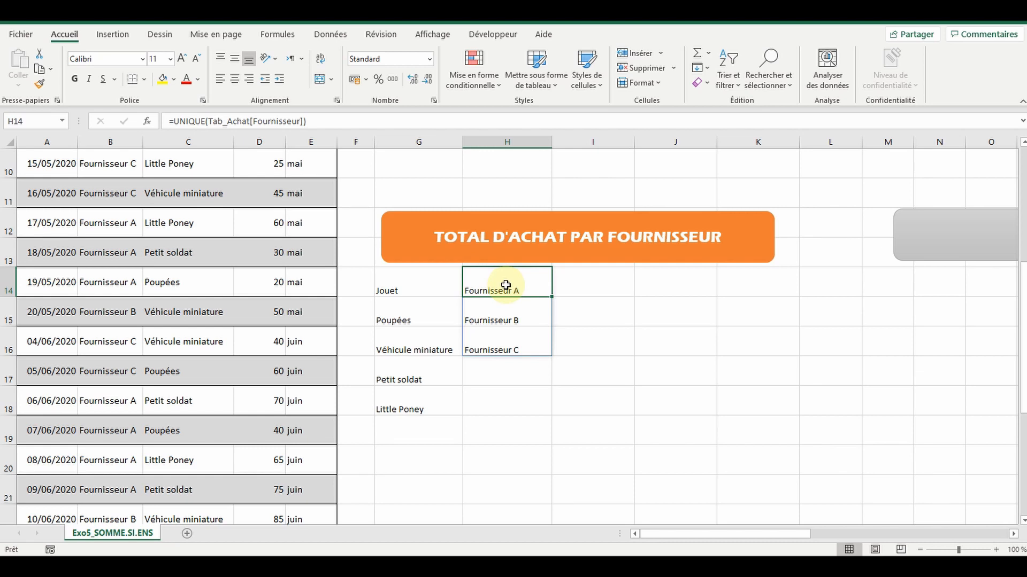
pyautogui.click(175, 122)
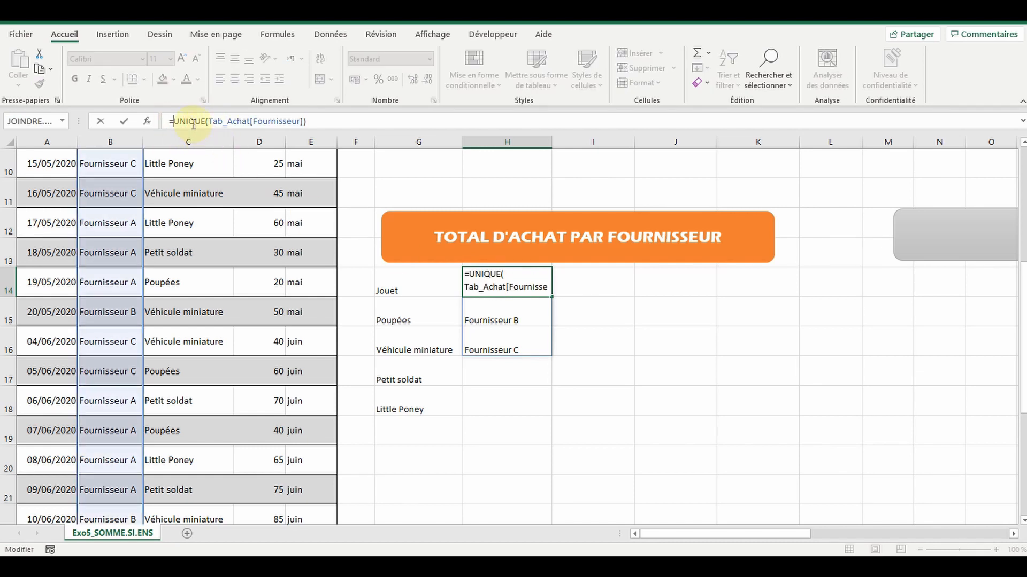
pyautogui.write('trans')
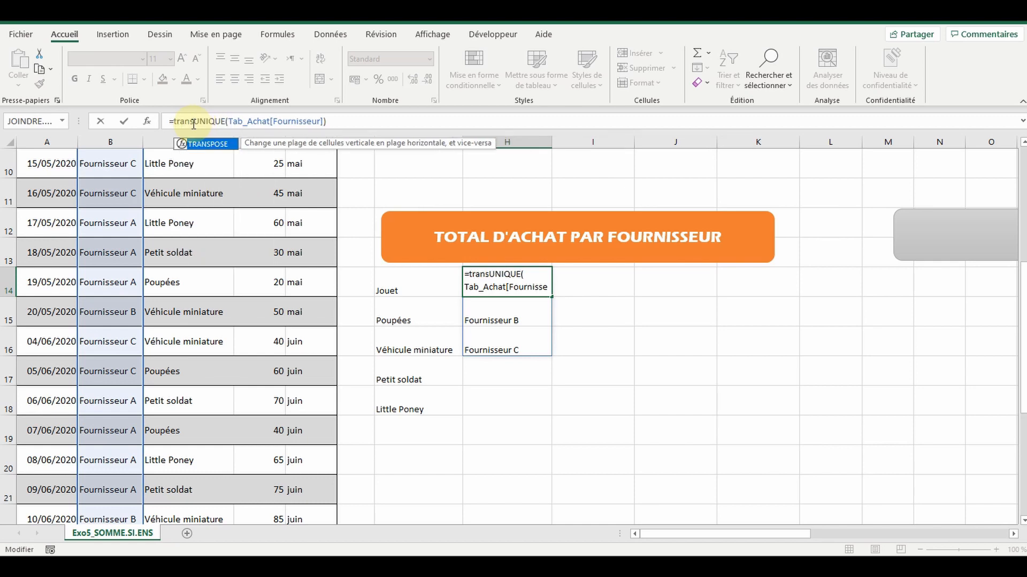
pyautogui.doubleClick(208, 143)
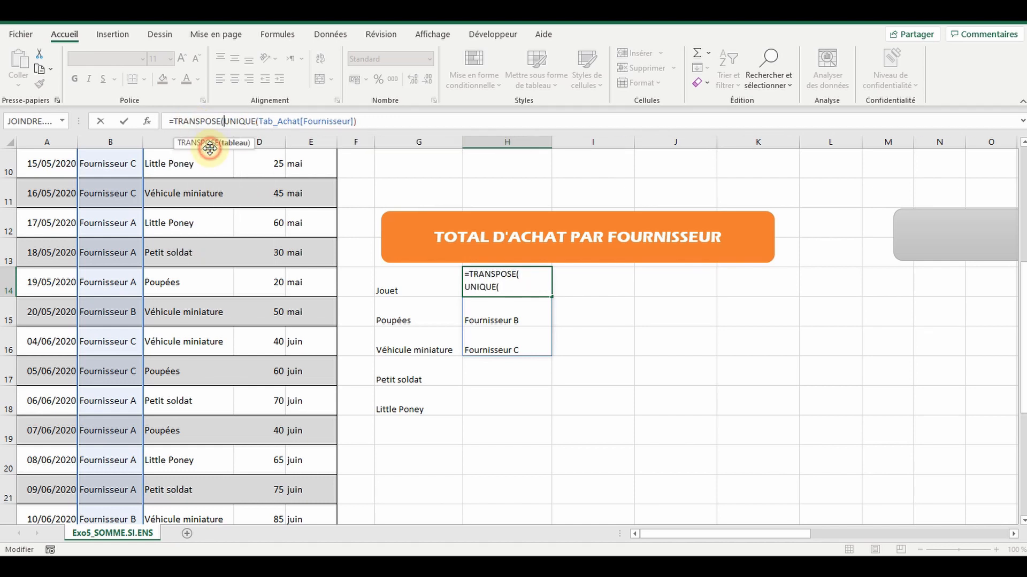
pyautogui.click(362, 121)
pyautogui.write(')')
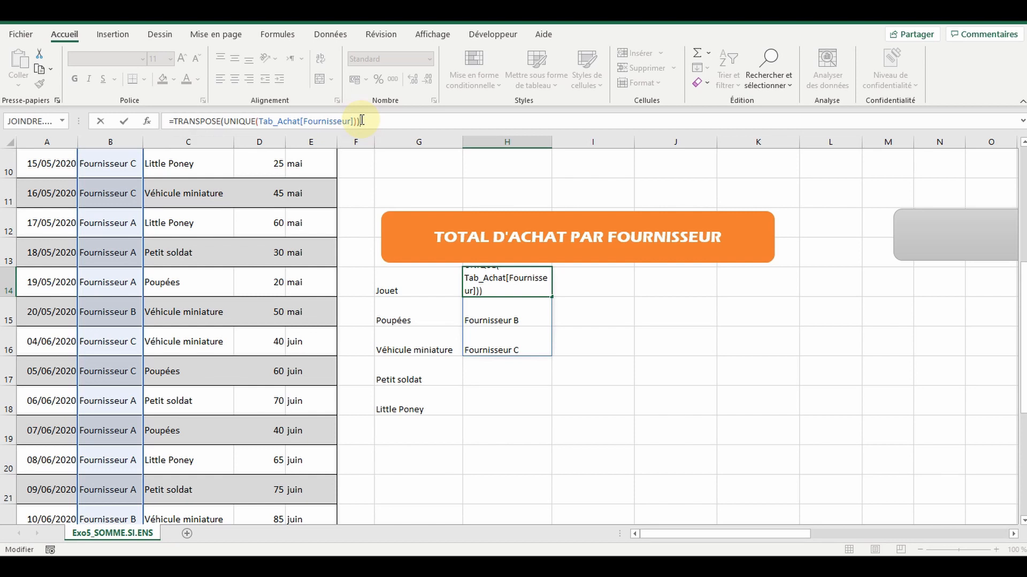
pyautogui.press('Return')
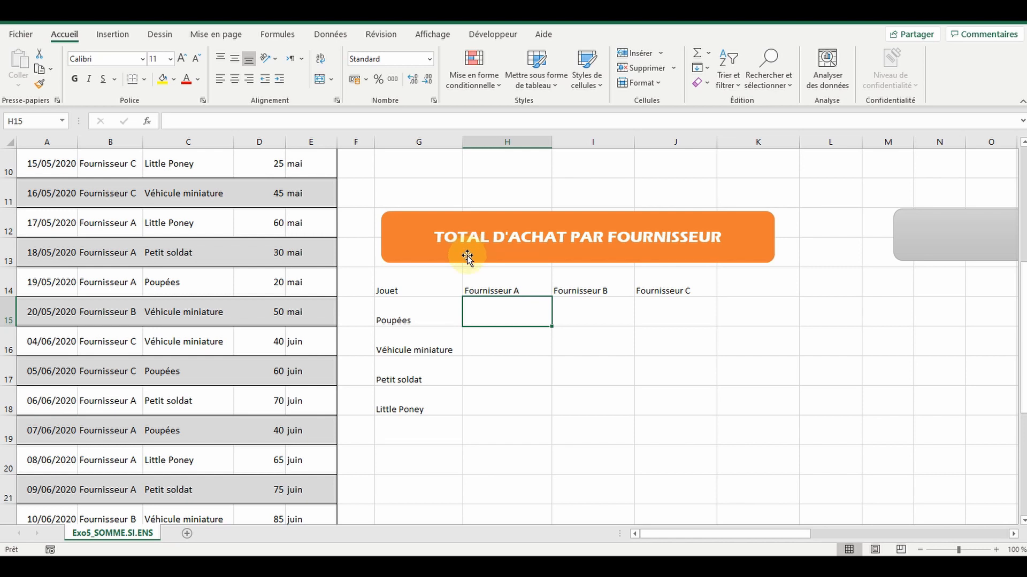
# Apply all borders to the supplier summary range G14:K19
pyautogui.moveTo(424, 291); pyautogui.dragTo(742, 425)
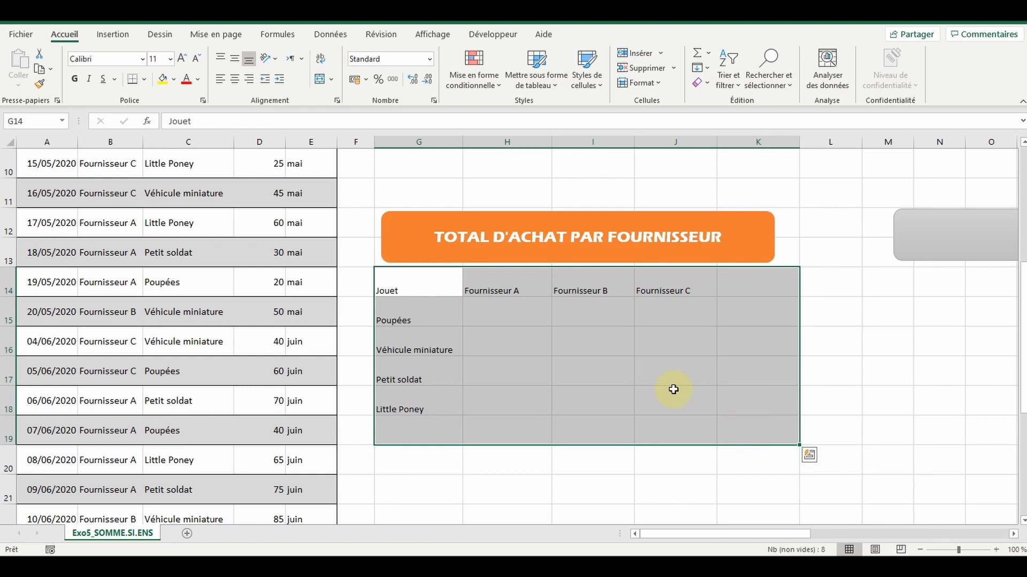
pyautogui.click(144, 79)
pyautogui.click(171, 207)
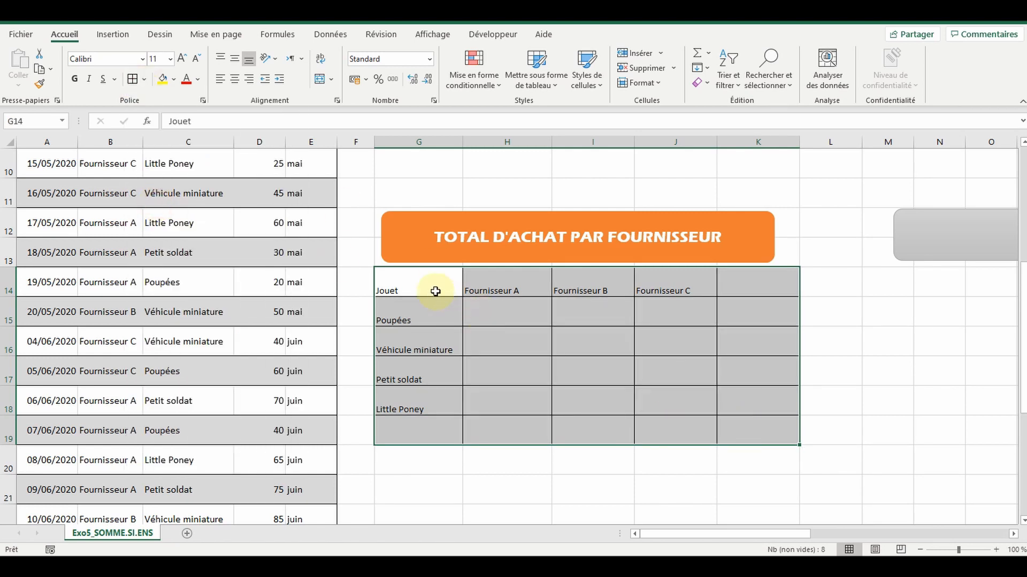
# Copy the formatting of the TOTAL DES ACHATS header row G4:K4 onto the supplier table's header row G14:K14
pyautogui.scroll(1, 435, 291)
pyautogui.scroll(2, 435, 291)
pyautogui.scroll(-1, 435, 290)
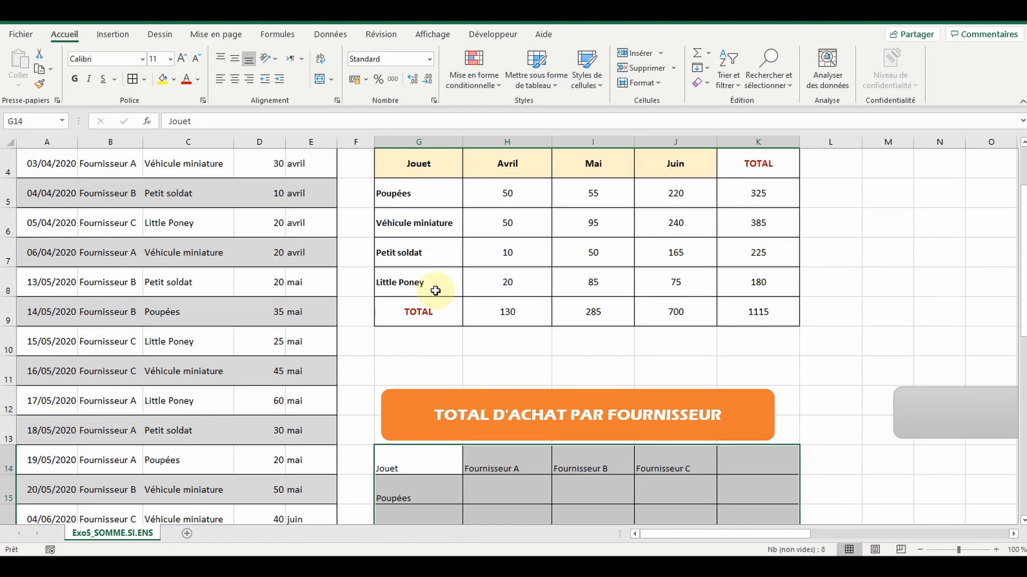
pyautogui.scroll(1, 435, 290)
pyautogui.moveTo(419, 273); pyautogui.dragTo(758, 273)
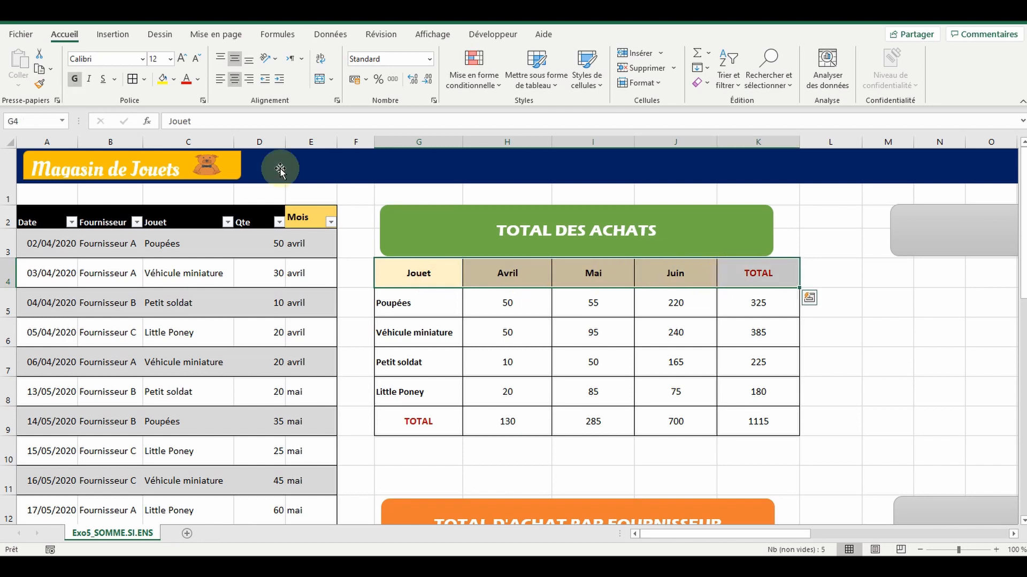
pyautogui.click(40, 83)
pyautogui.scroll(-3, 378, 222)
pyautogui.moveTo(419, 282); pyautogui.dragTo(738, 283)
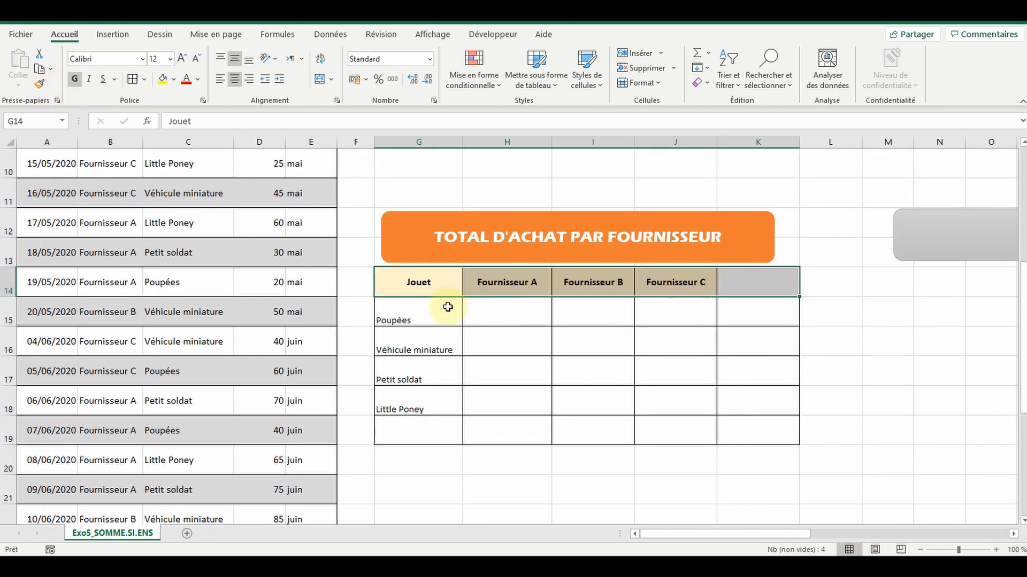
# Copy the formatting of the toy label column G5:G9 onto G15:G19 in the supplier table
pyautogui.scroll(3, 447, 307)
pyautogui.moveTo(413, 303); pyautogui.dragTo(418, 421)
pyautogui.click(42, 85)
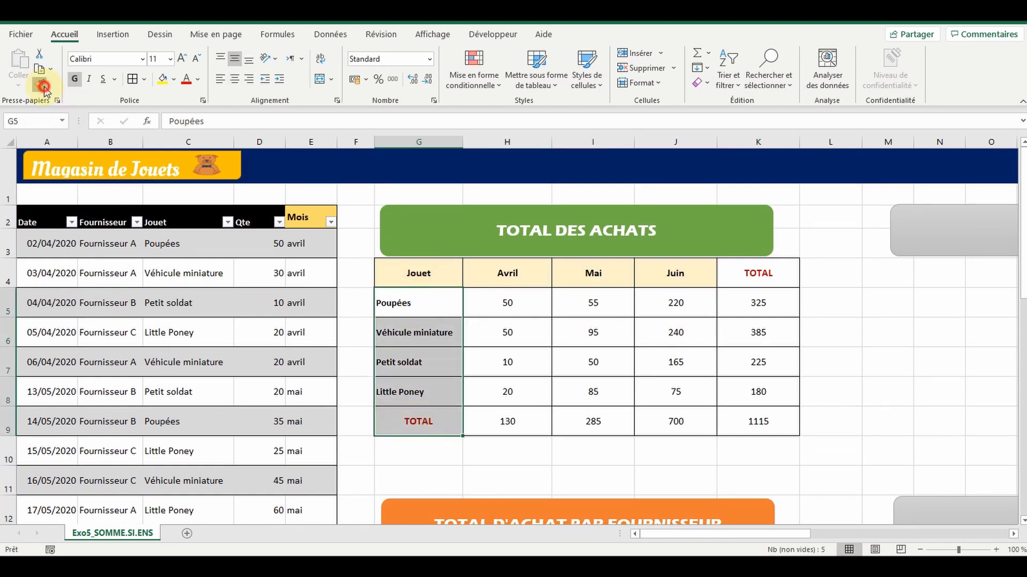
pyautogui.scroll(-3, 463, 335)
pyautogui.moveTo(417, 311); pyautogui.dragTo(422, 428)
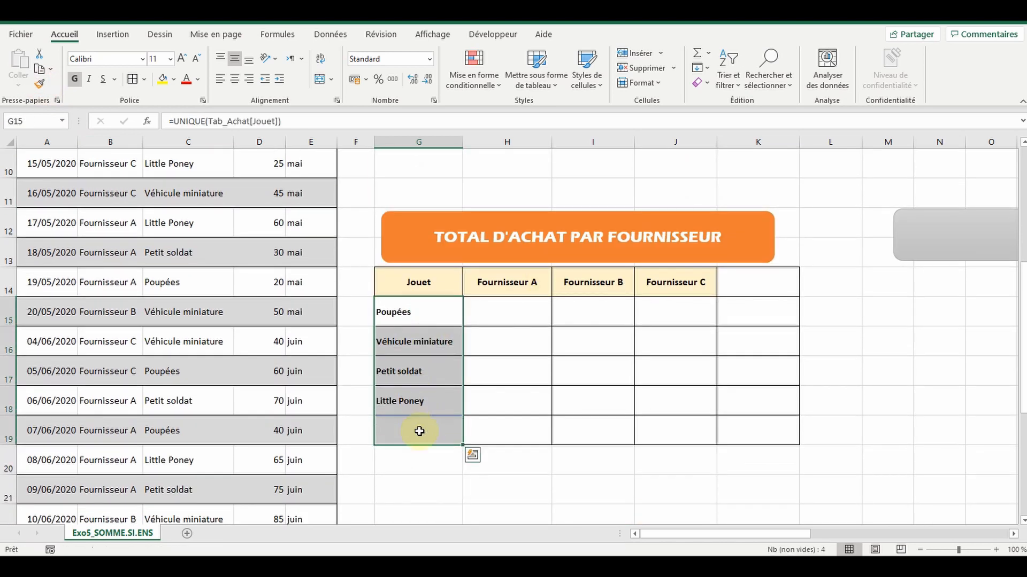
# Enter the label TOTAL in K14 and in G19 of the supplier table
pyautogui.click(747, 283)
pyautogui.write('TOTAL')
pyautogui.press('Return')
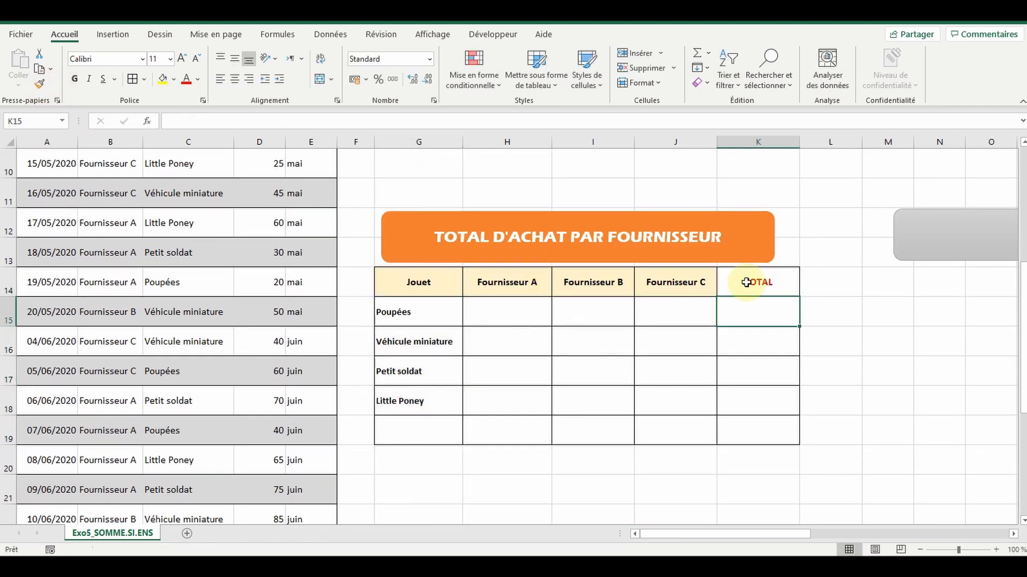
pyautogui.click(425, 433)
pyautogui.write('T')
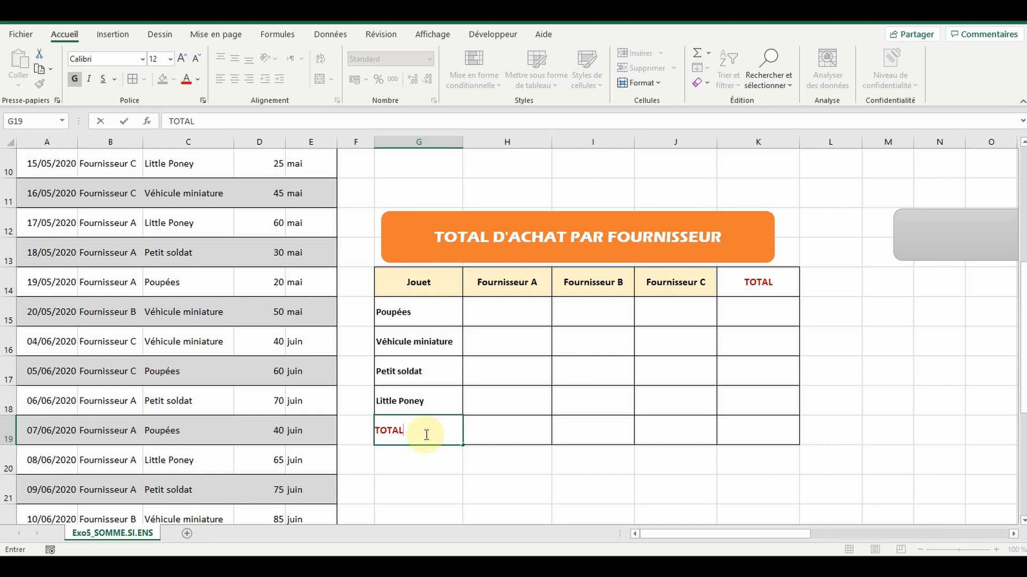
pyautogui.write('OTAL')
pyautogui.press('Return')
# Begin a SOMME.SI.ENS formula in H15 with Tab_Achat[Qte] as the sum range
pyautogui.click(516, 320)
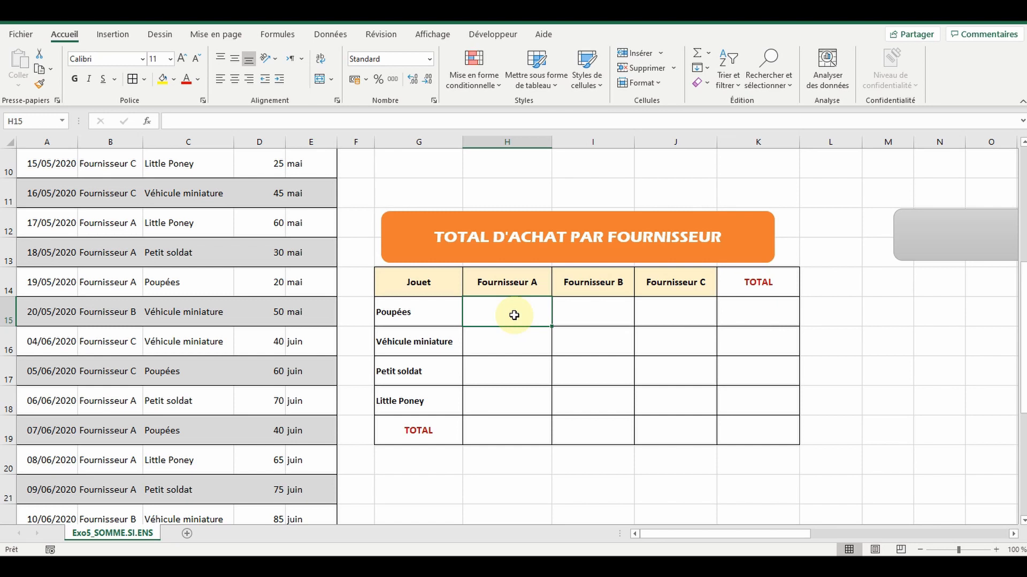
pyautogui.write('=somme.si')
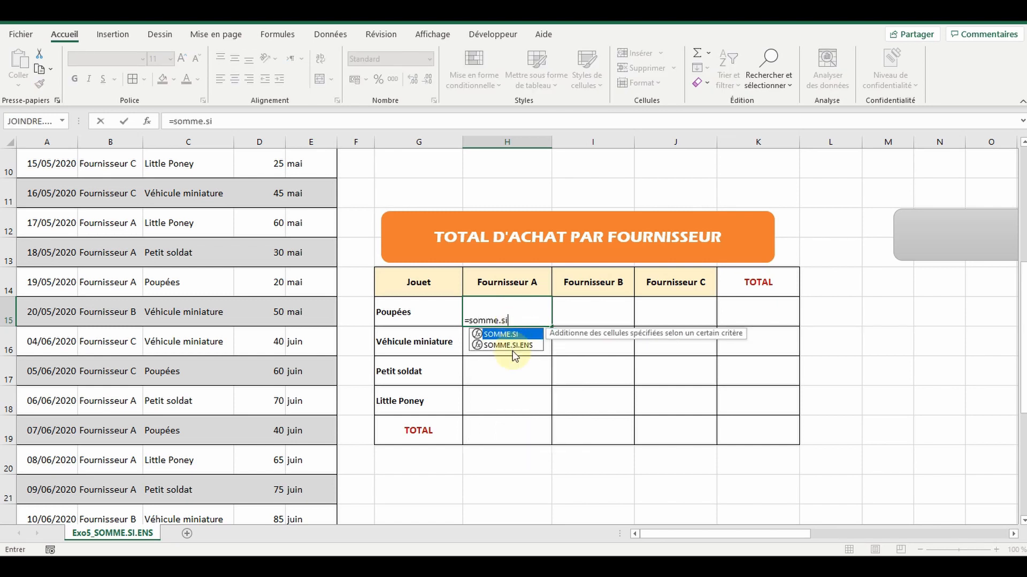
pyautogui.doubleClick(511, 346)
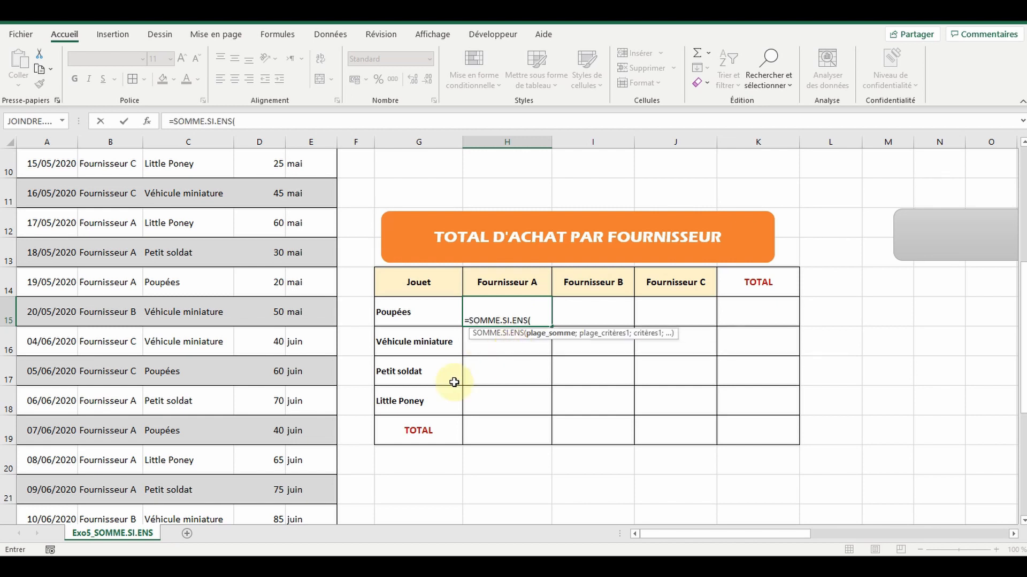
pyautogui.scroll(1, 454, 382)
pyautogui.scroll(2, 454, 382)
pyautogui.click(256, 205)
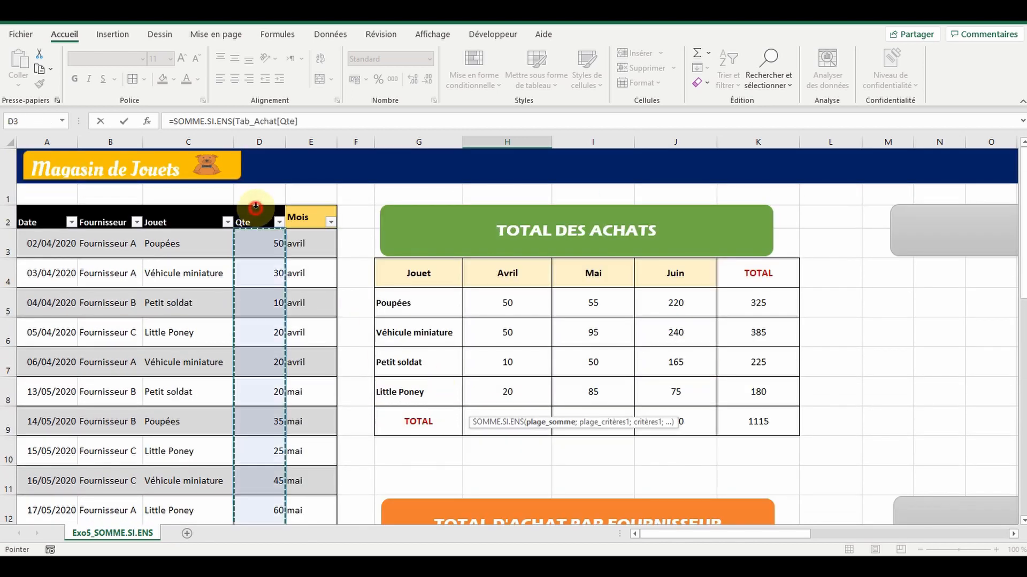
pyautogui.write(';')
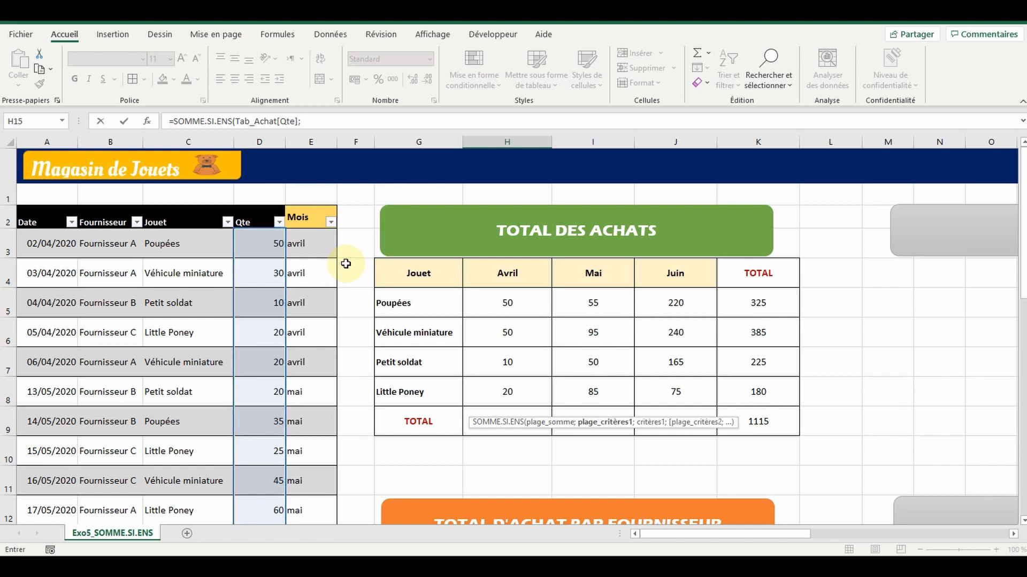
# Add the toy condition to the H15 formula: range Tab_Achat[Jouet] with criterion $G15, locking only the column
pyautogui.click(174, 206)
pyautogui.write(';')
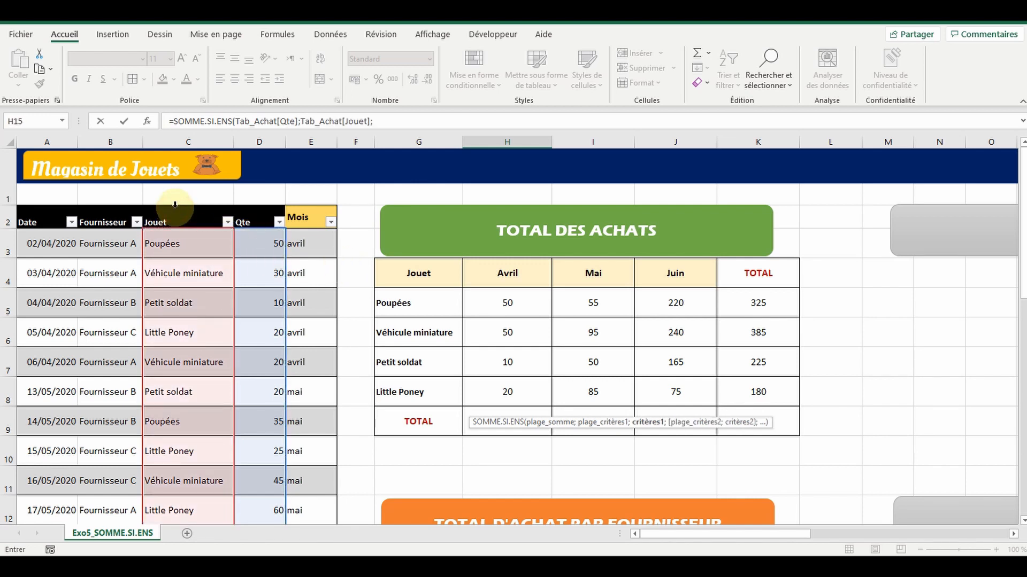
pyautogui.scroll(-3, 502, 255)
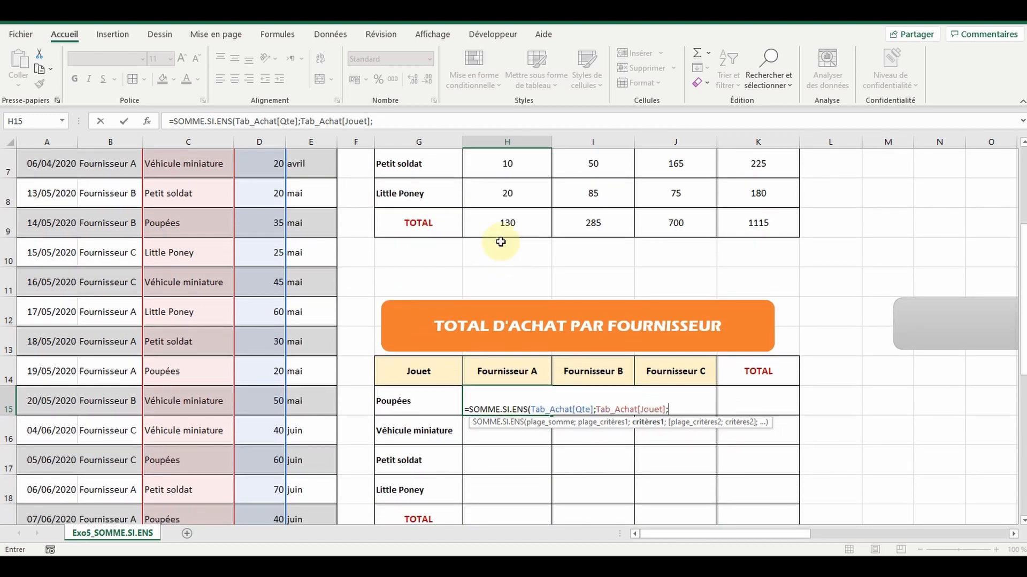
pyautogui.scroll(-1, 502, 294)
pyautogui.click(426, 313)
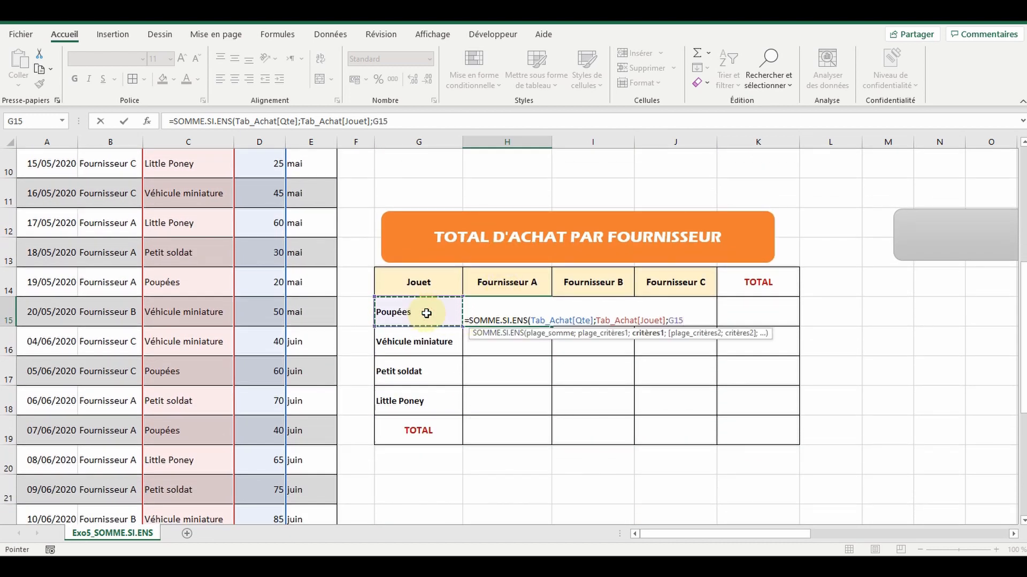
pyautogui.press('F4')
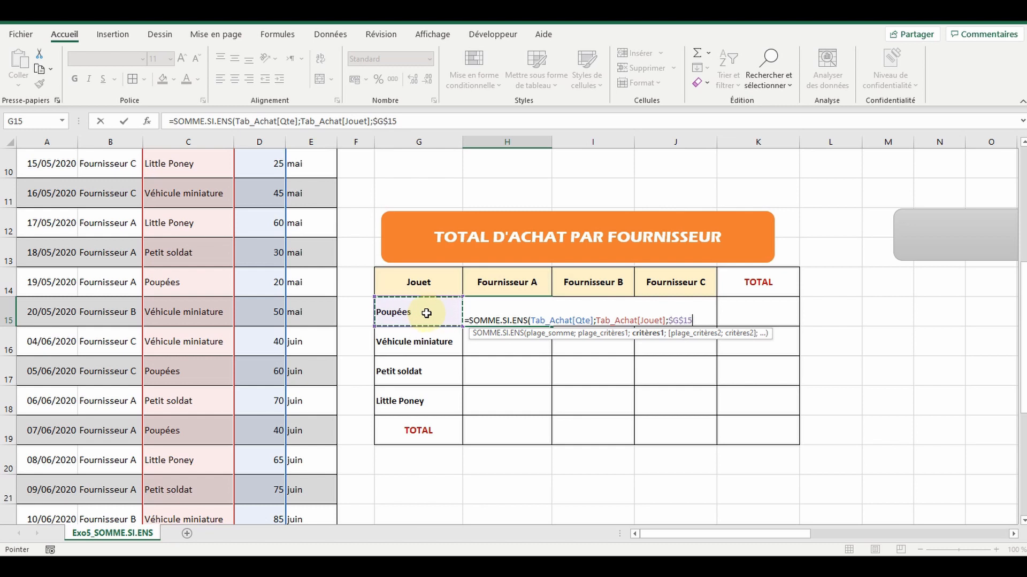
pyautogui.press('F4')
pyautogui.press('F4')
pyautogui.write(';')
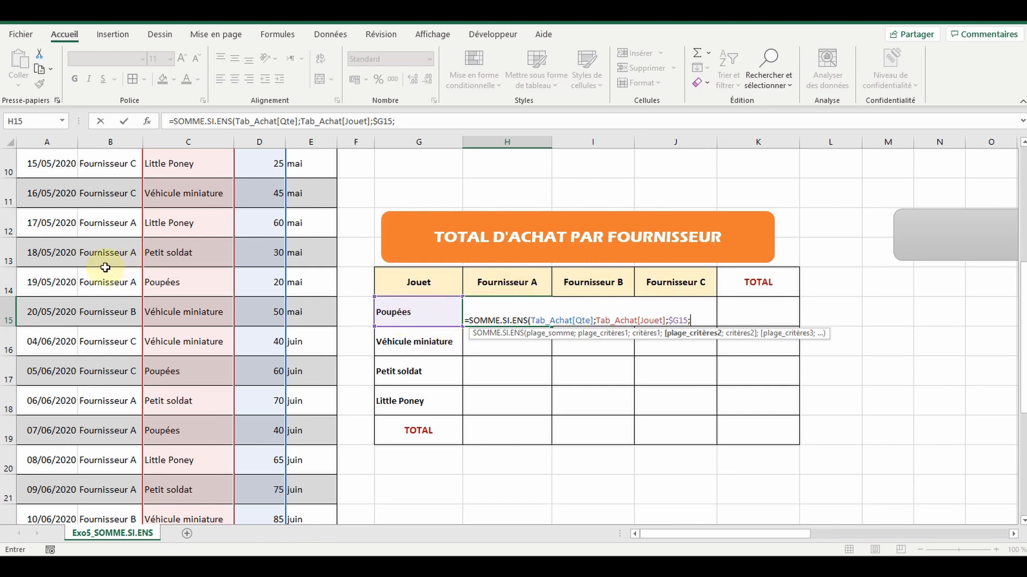
# Add Tab_Achat[Fournisseur] as the second criteria range in the H15 formula
pyautogui.scroll(2, 104, 267)
pyautogui.scroll(1, 103, 268)
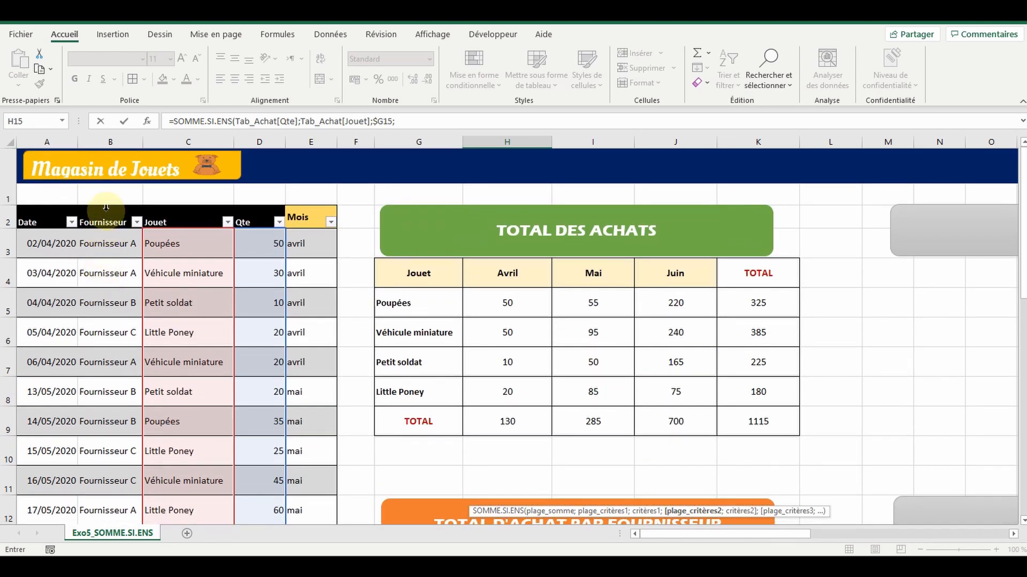
pyautogui.click(105, 208)
pyautogui.write(';')
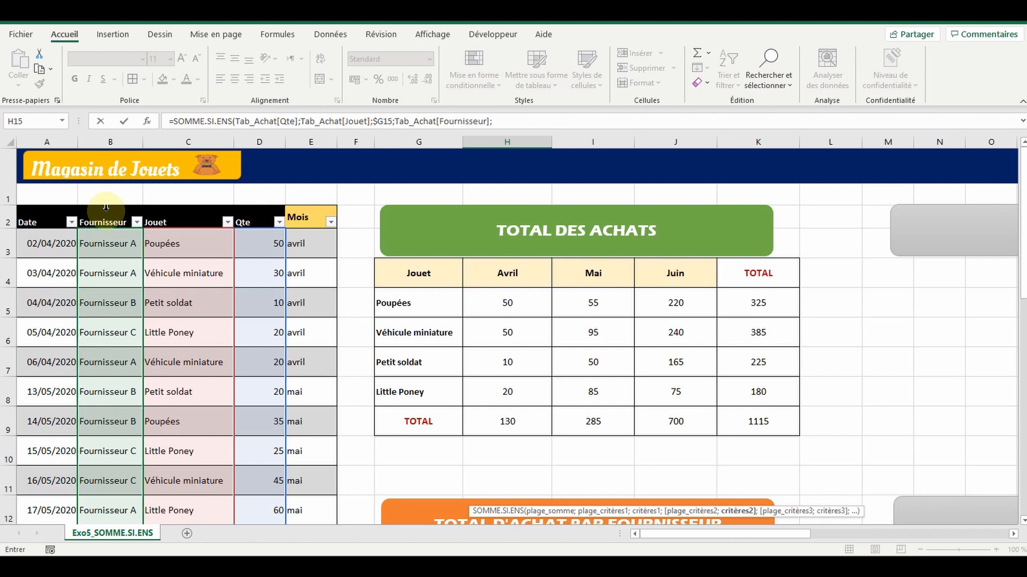
# Use the Fournisseur A heading as the second criterion, H$14 with only the row locked, and complete the H15 formula
pyautogui.scroll(-2, 342, 279)
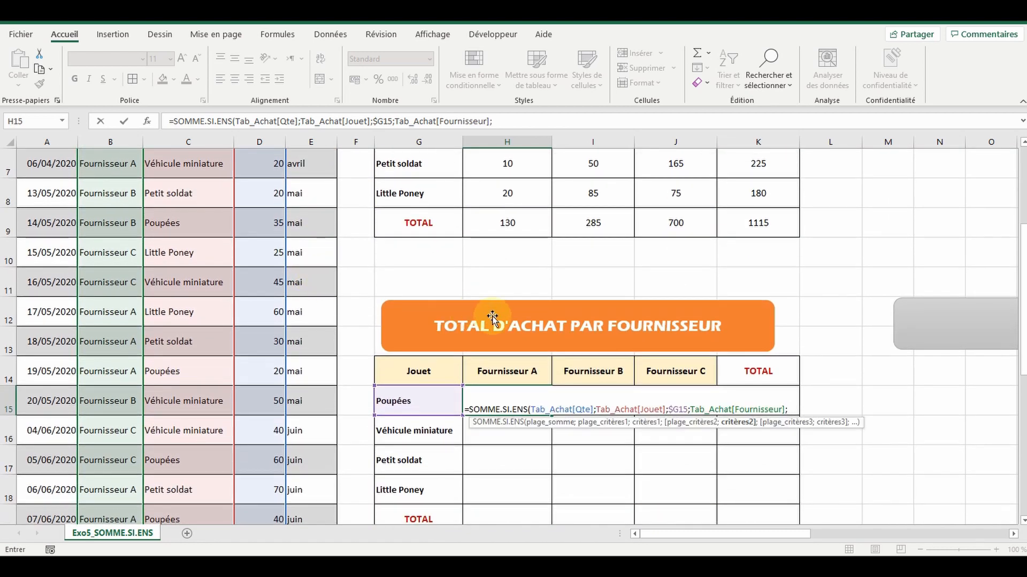
pyautogui.scroll(-1, 490, 317)
pyautogui.click(507, 283)
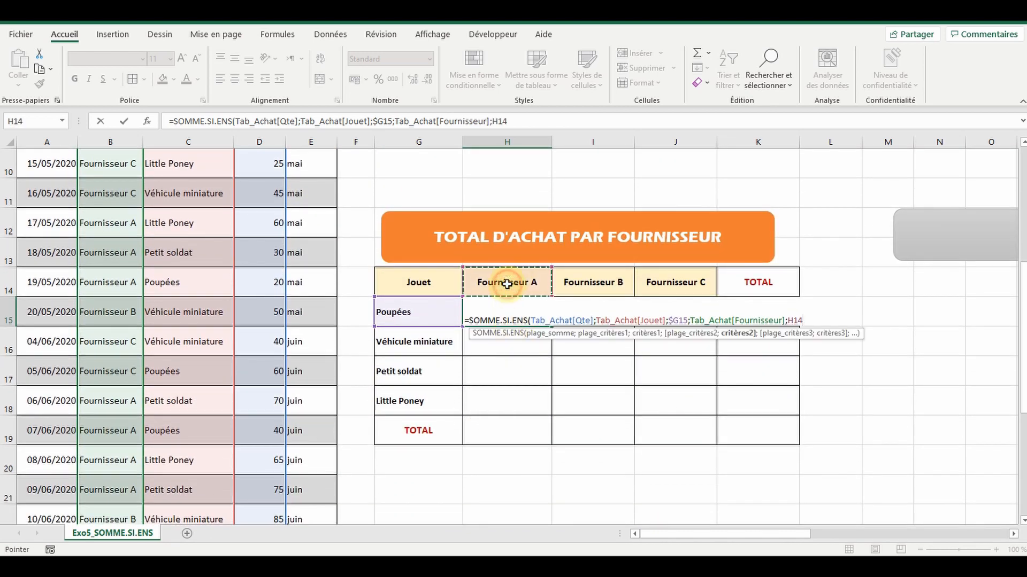
pyautogui.press('F4')
pyautogui.press('F4')
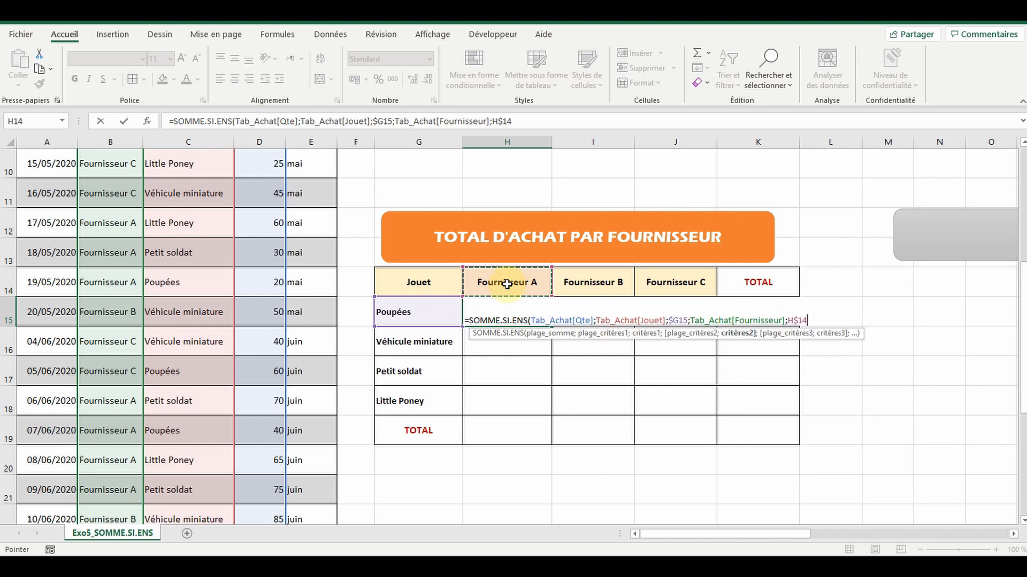
pyautogui.write(')')
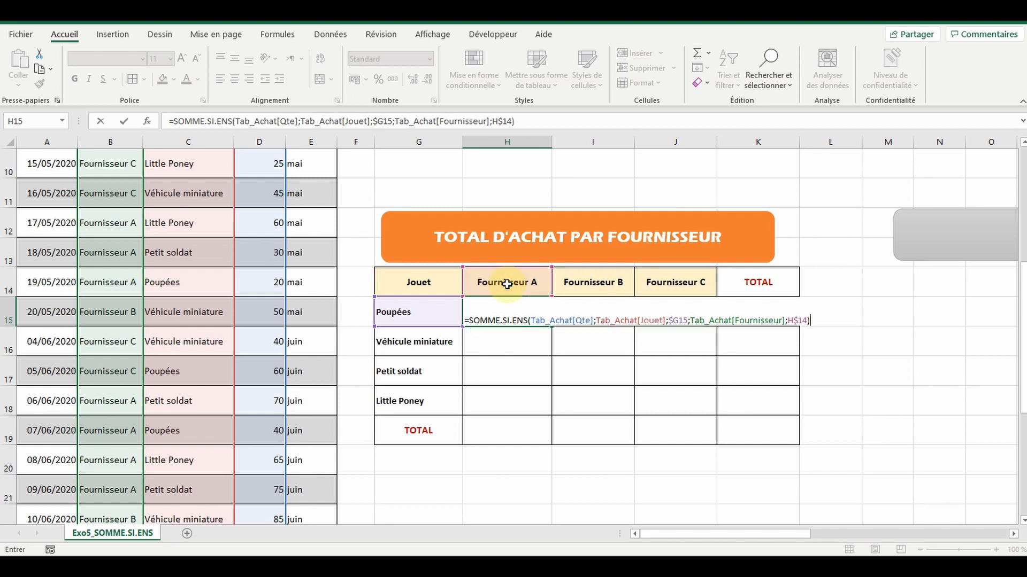
pyautogui.press('Return')
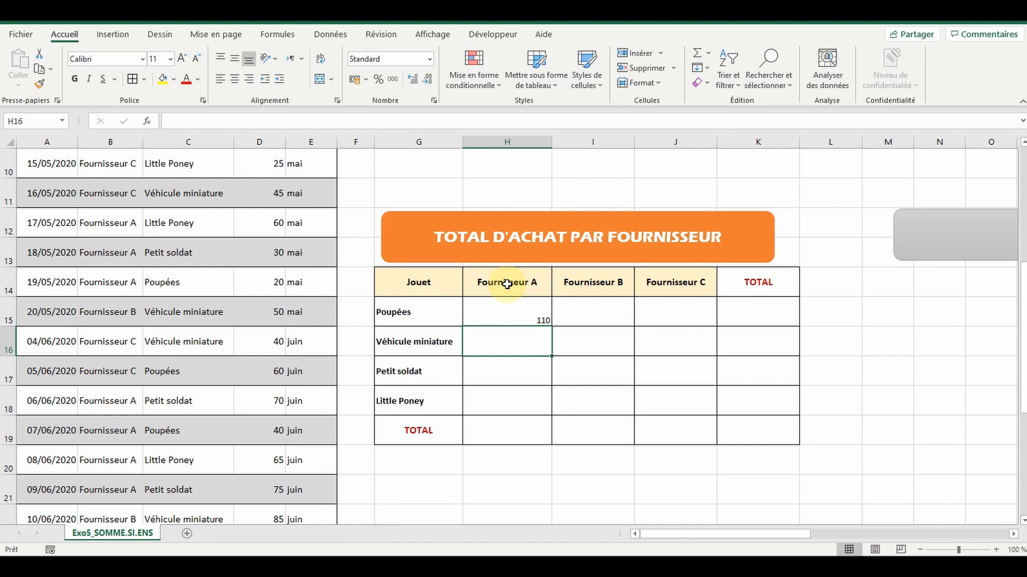
# Filter the purchase table's Fournisseur column to show only Fournisseur A
pyautogui.scroll(2, 476, 344)
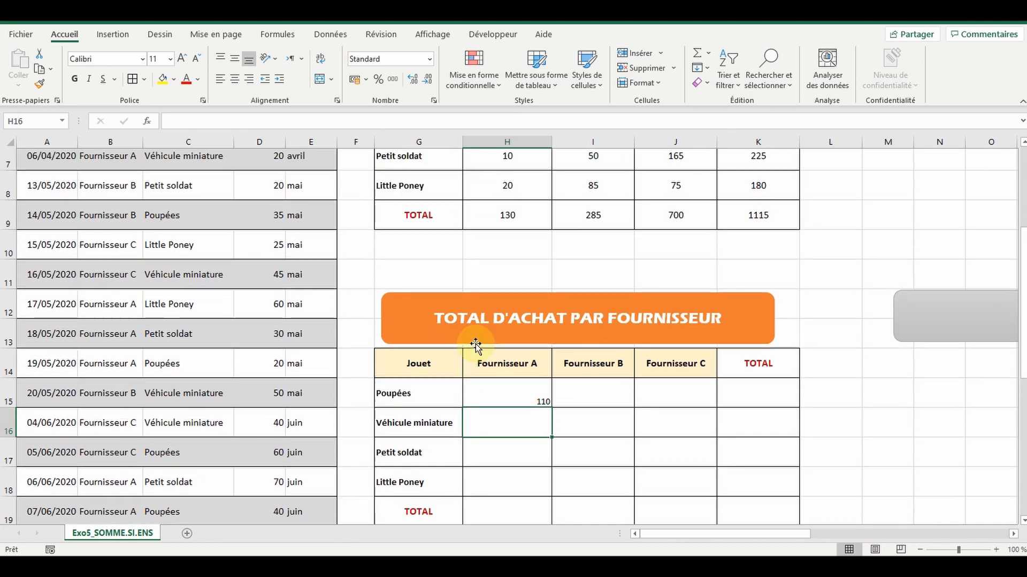
pyautogui.scroll(2, 476, 344)
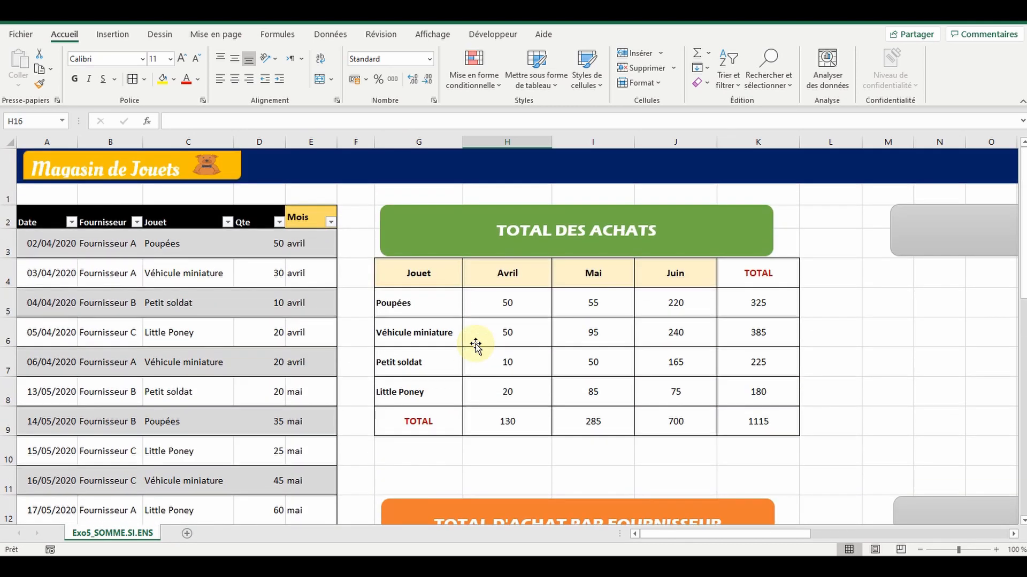
pyautogui.click(137, 222)
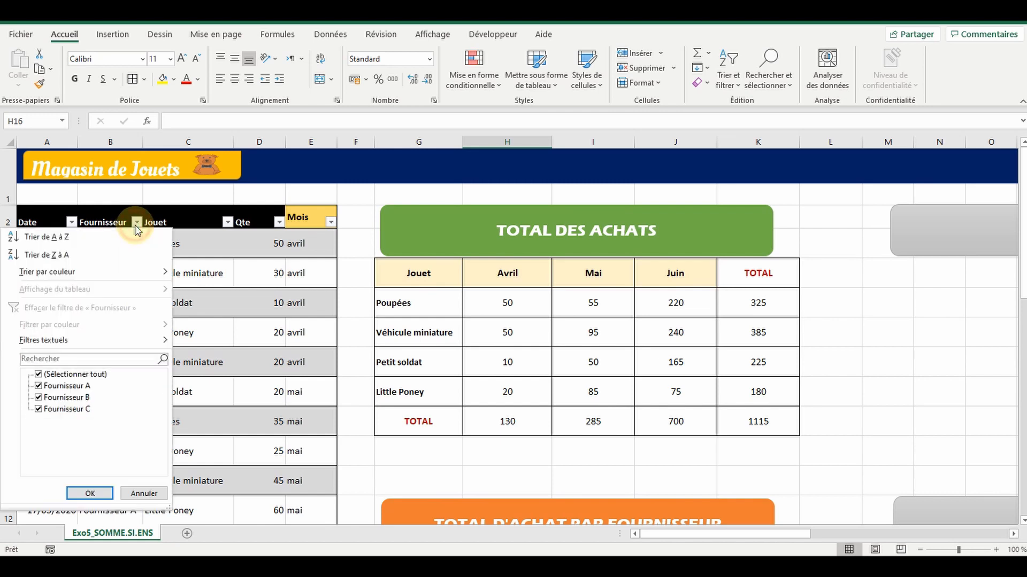
pyautogui.click(55, 376)
pyautogui.click(59, 386)
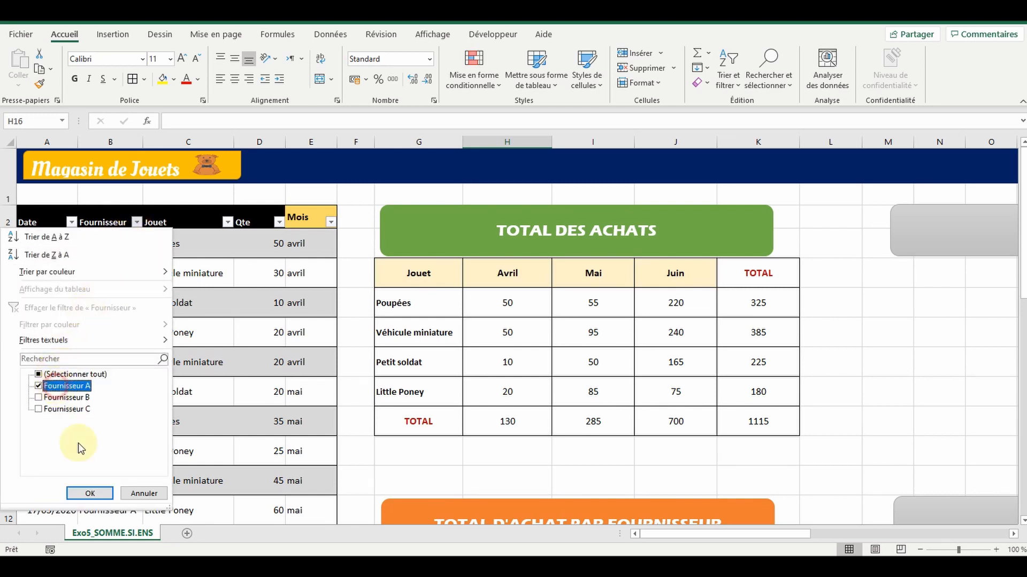
pyautogui.click(100, 493)
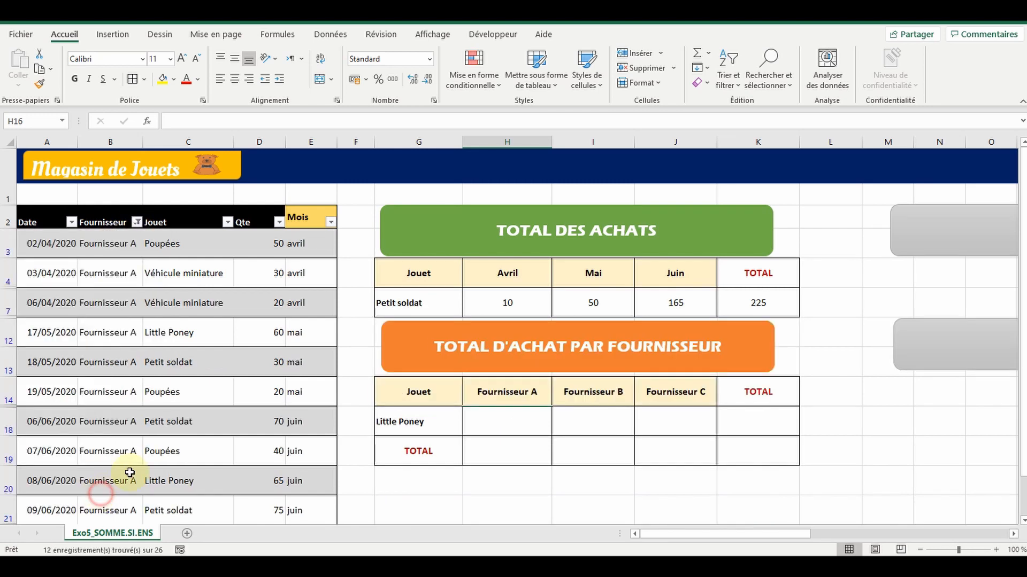
# Filter the Jouet column of the purchase table to show only Poupées
pyautogui.click(227, 222)
pyautogui.click(113, 376)
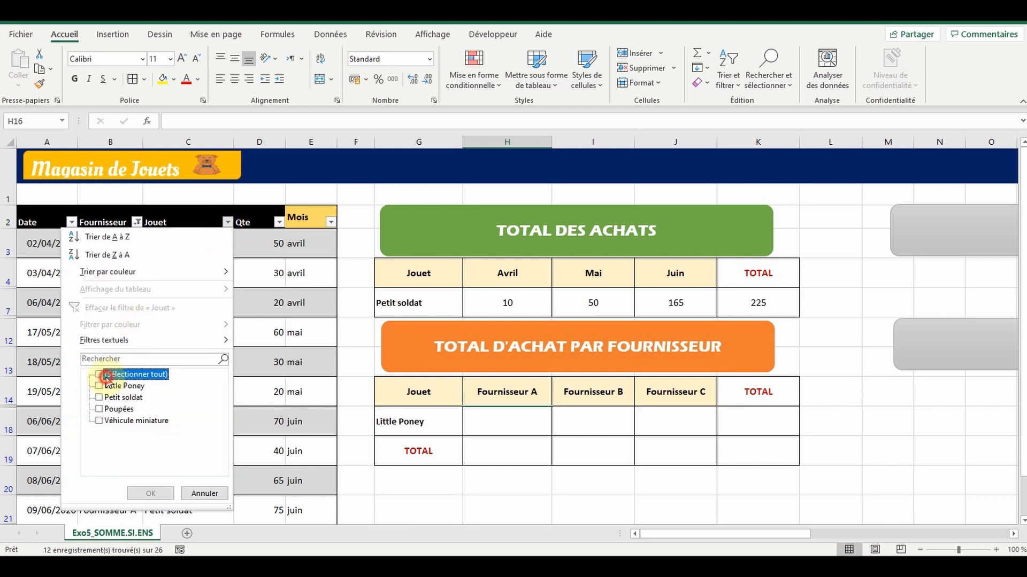
pyautogui.click(99, 409)
pyautogui.click(150, 492)
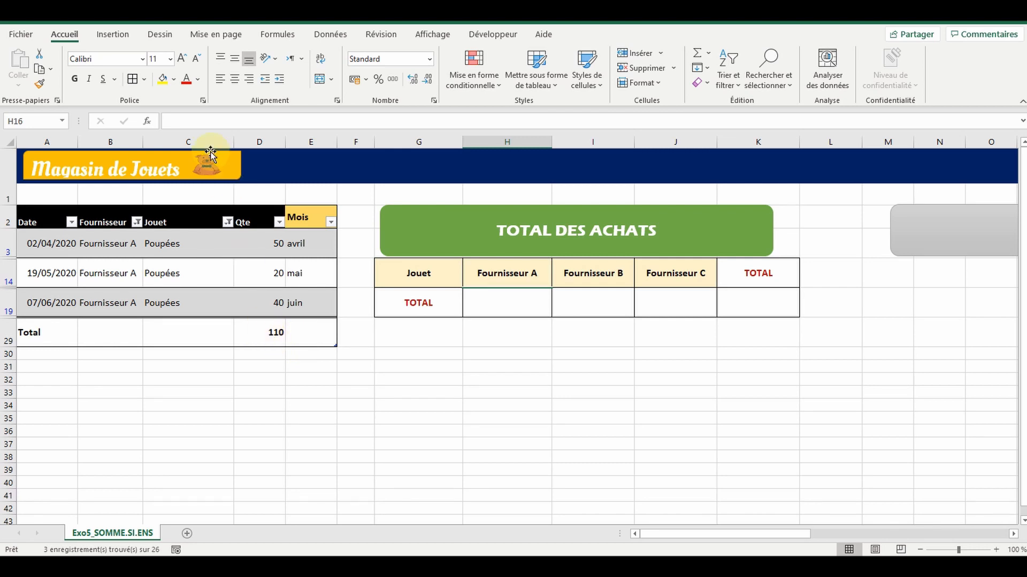
# Remove the filters from the Fournisseur and Jouet columns so all purchases are shown again
pyautogui.click(136, 223)
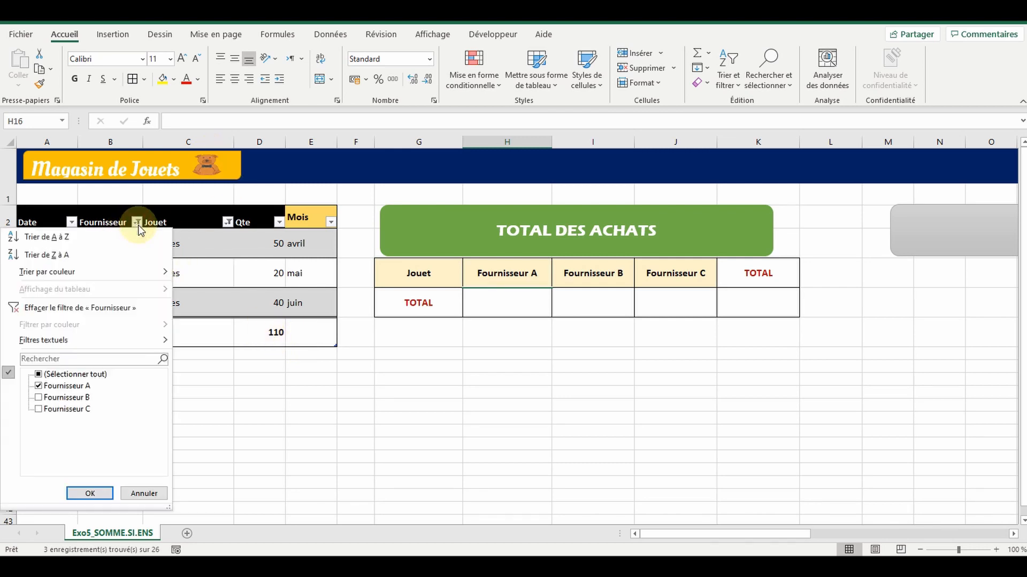
pyautogui.click(38, 375)
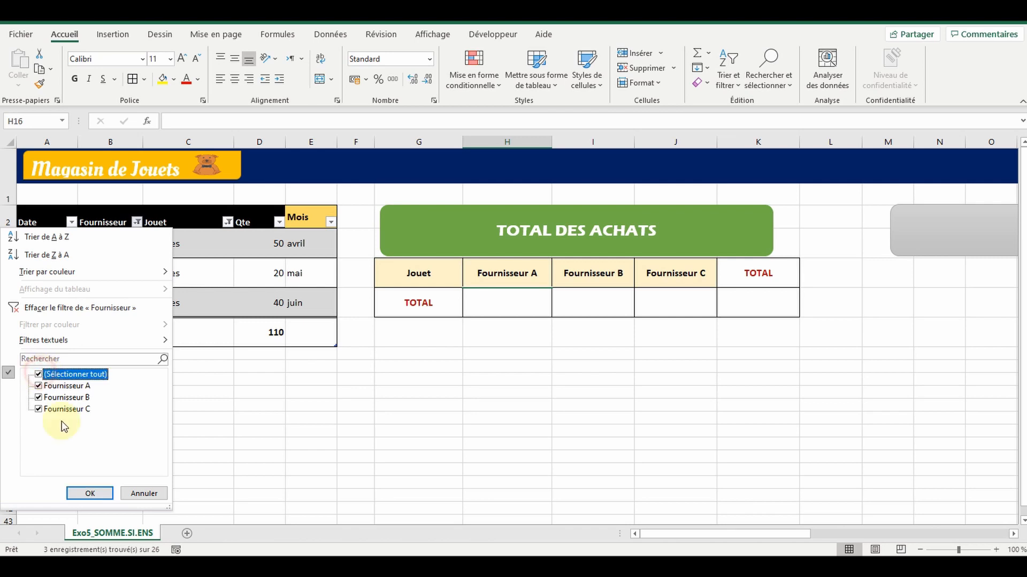
pyautogui.click(89, 493)
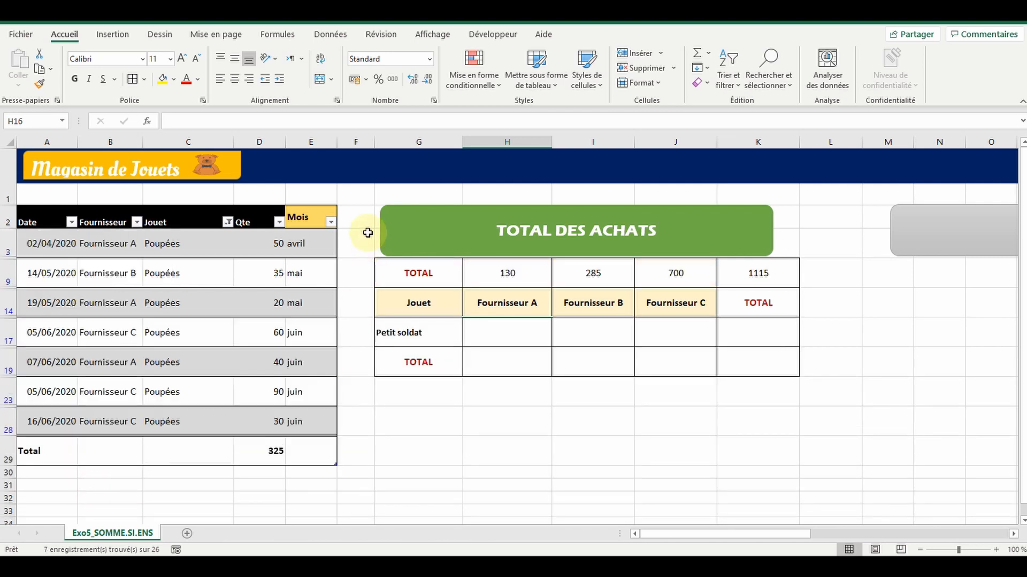
pyautogui.click(278, 222)
pyautogui.click(278, 222)
pyautogui.click(228, 222)
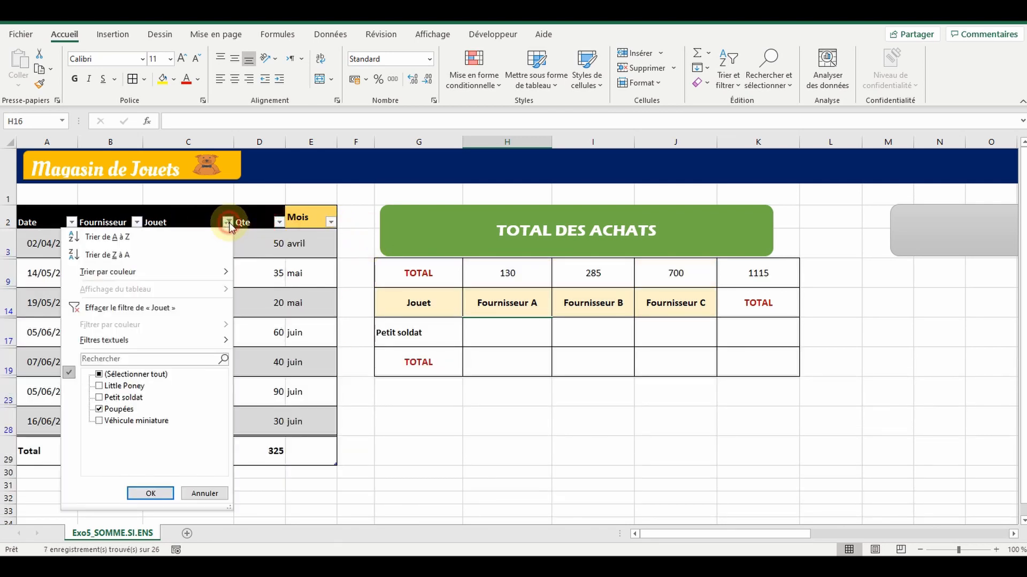
pyautogui.click(119, 312)
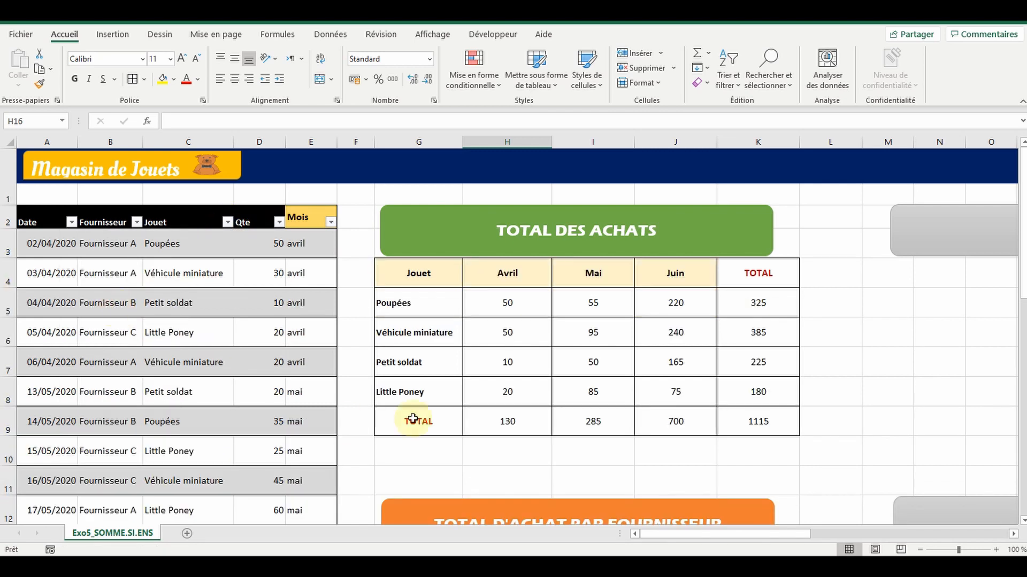
# Copy the SOMME.SI.ENS formula from H15 into H16:H18 for the other toys of Fournisseur A
pyautogui.scroll(-3, 450, 340)
pyautogui.click(502, 318)
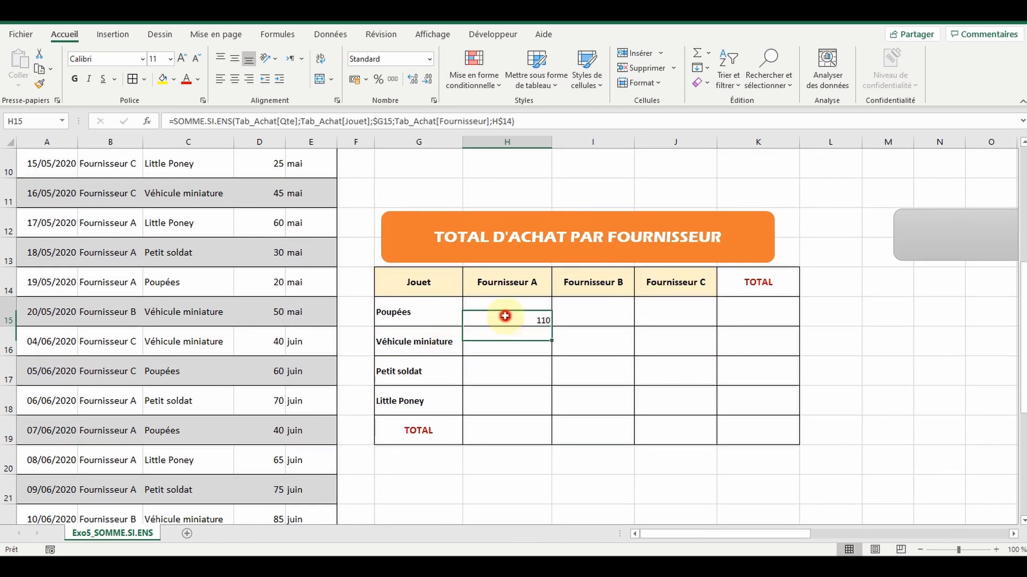
pyautogui.moveTo(505, 316); pyautogui.dragTo(666, 394)
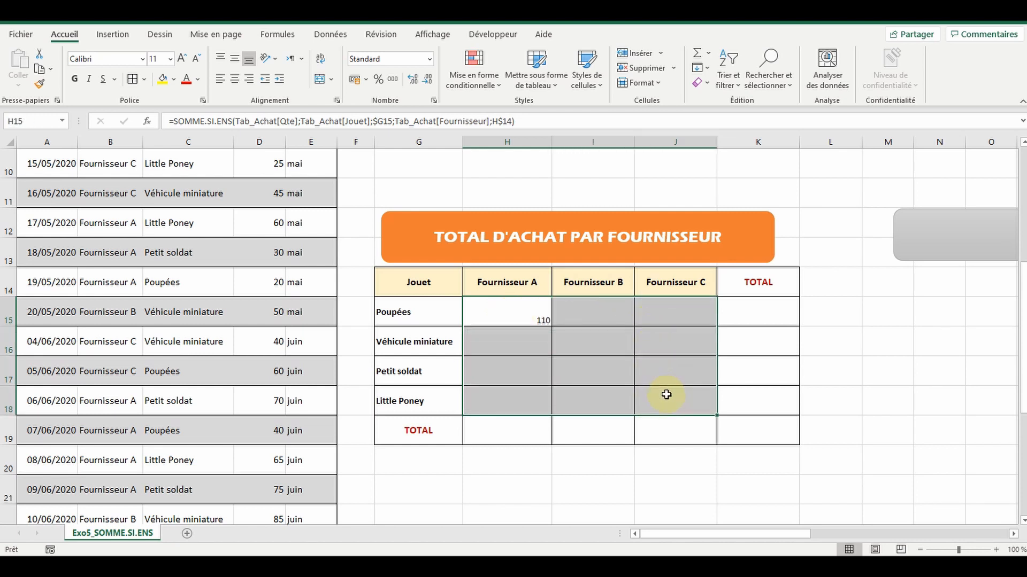
pyautogui.click(530, 316)
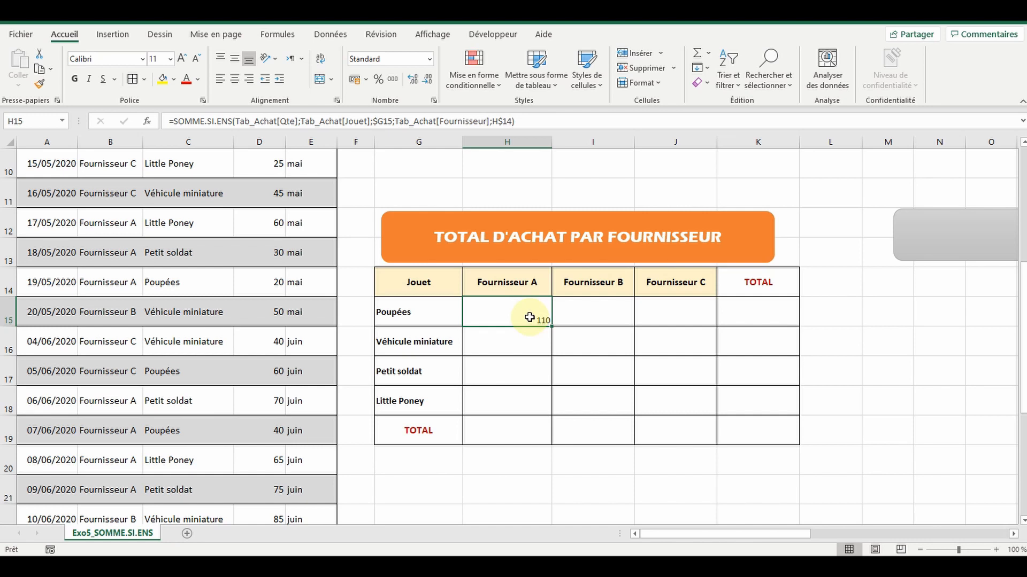
pyautogui.click(39, 68)
pyautogui.moveTo(517, 357); pyautogui.dragTo(511, 401)
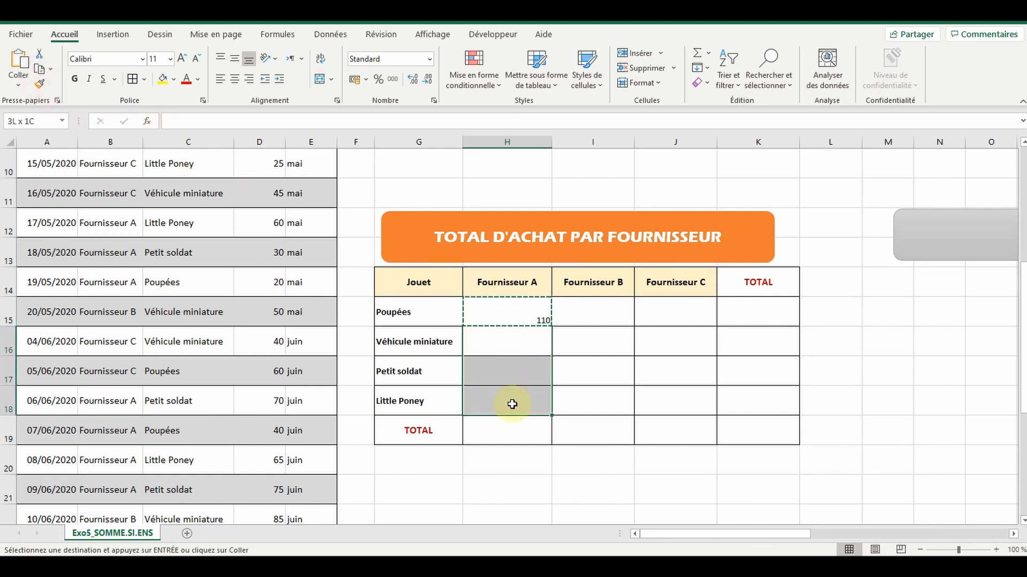
pyautogui.click(22, 68)
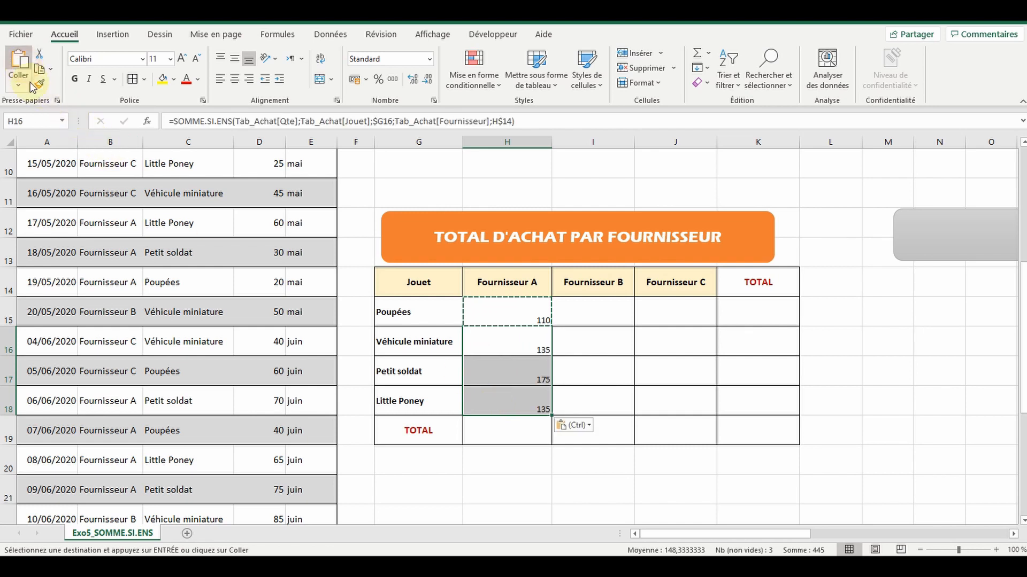
# Paste the copied formula into I15:J18 to fill the Fournisseur B and Fournisseur C columns
pyautogui.click(599, 313)
pyautogui.moveTo(653, 313); pyautogui.dragTo(672, 401)
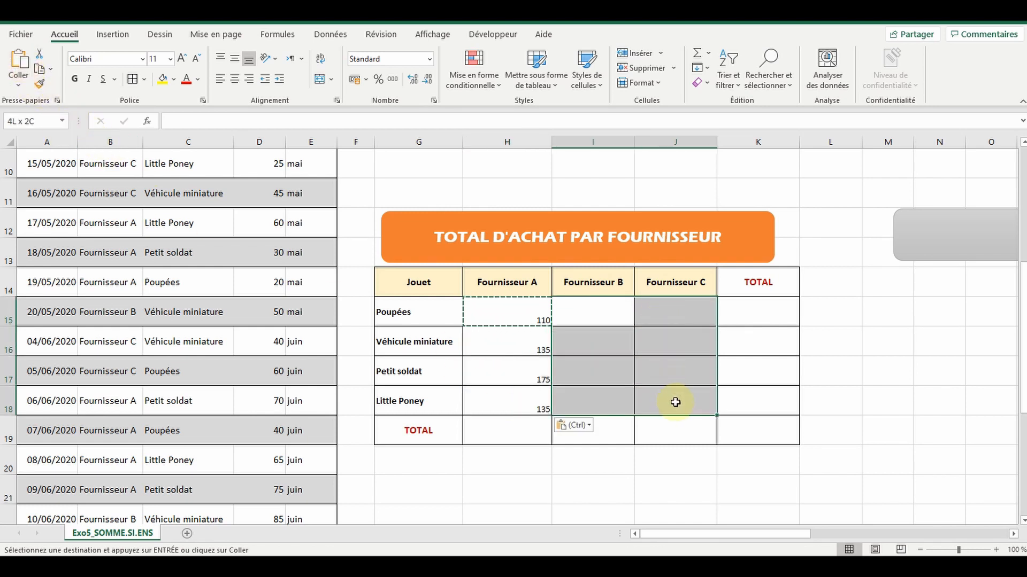
pyautogui.press('Return')
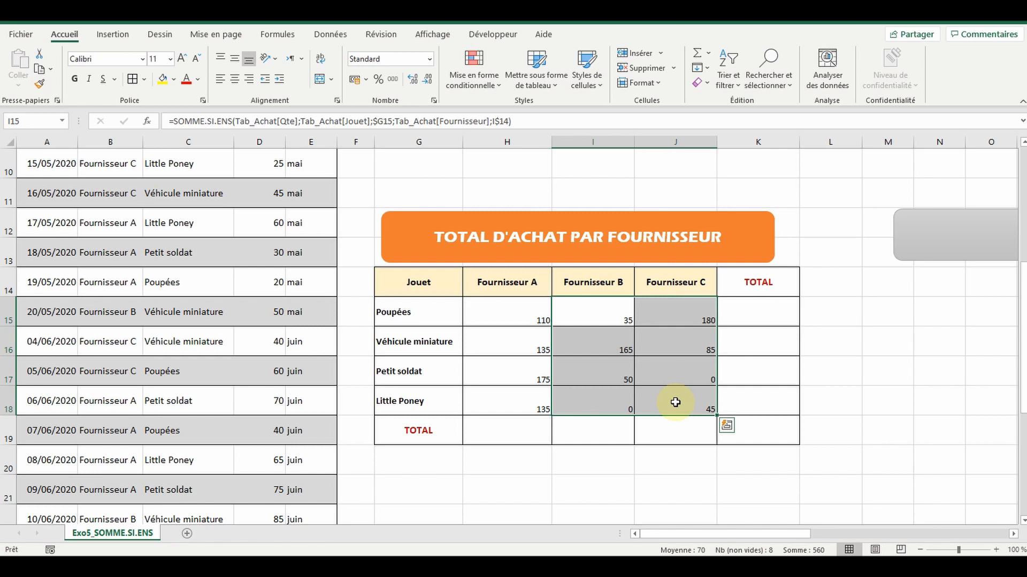
# Centre the amounts in H15:J18 horizontally and vertically and set their font size to 12
pyautogui.moveTo(532, 321); pyautogui.dragTo(669, 397)
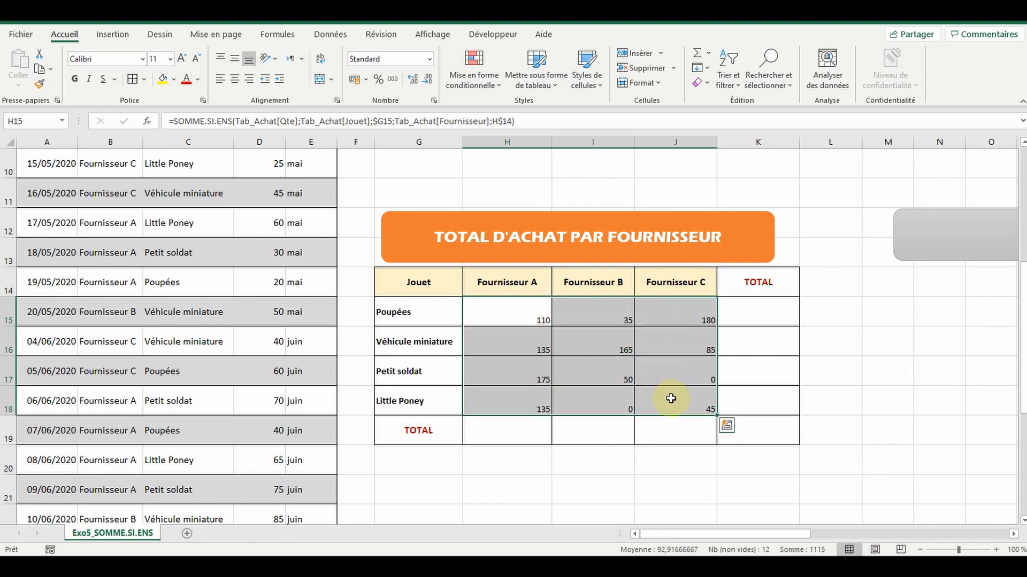
pyautogui.click(234, 82)
pyautogui.click(183, 59)
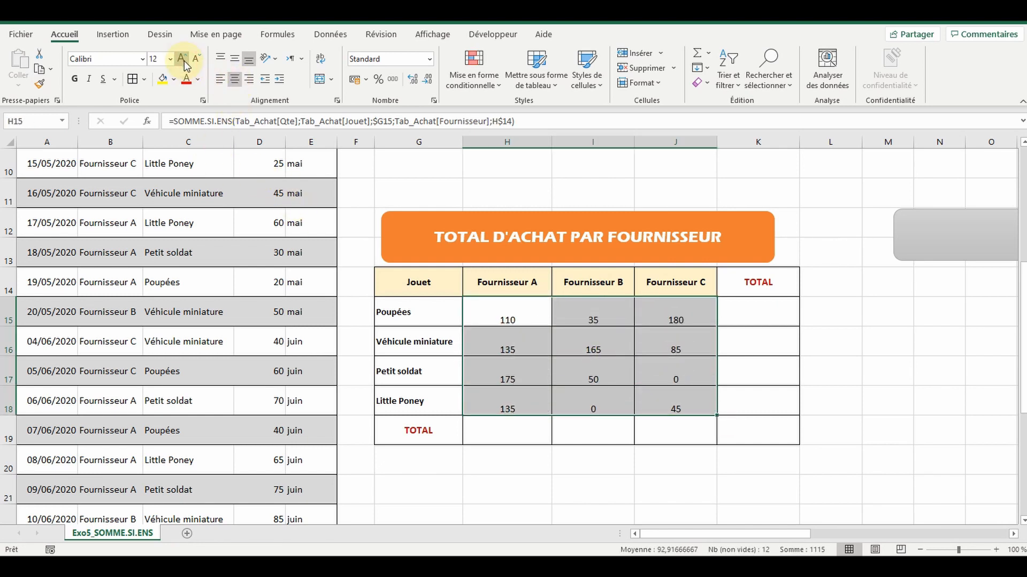
pyautogui.click(236, 61)
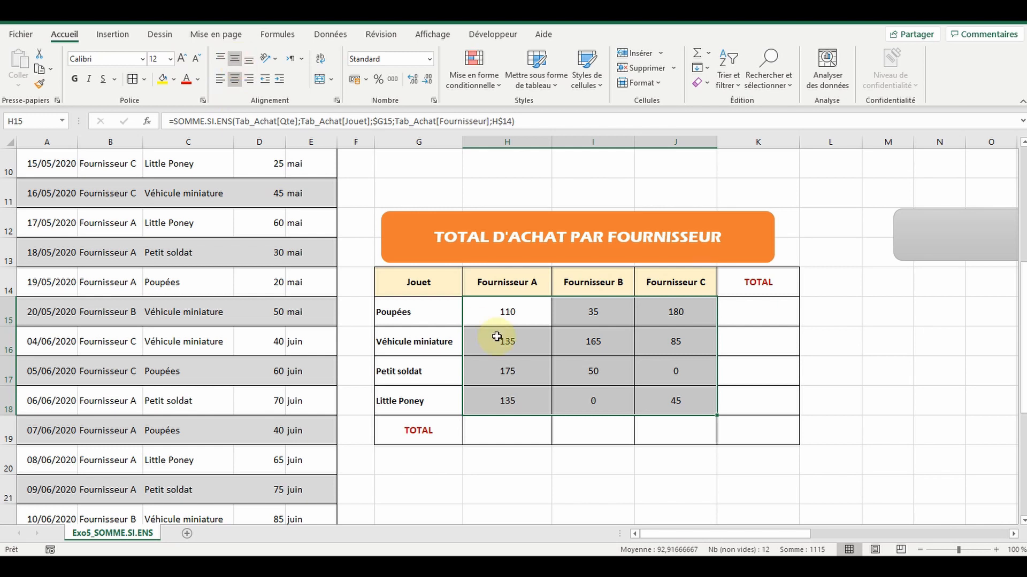
# Select the Little Poney amount for Fournisseur B and filter the purchase table's Fournisseur column to Fournisseur B only
pyautogui.click(604, 409)
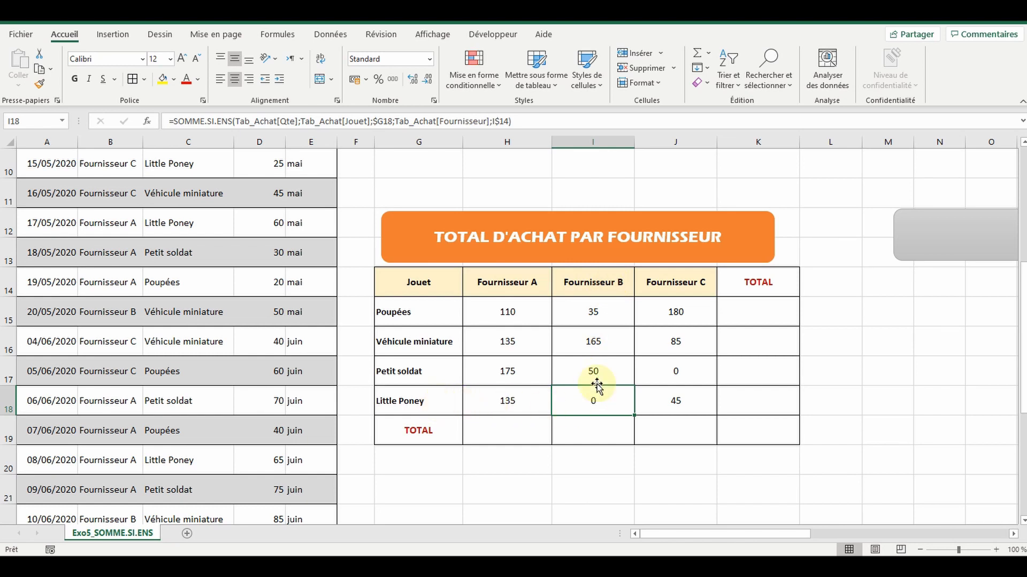
pyautogui.scroll(3, 582, 300)
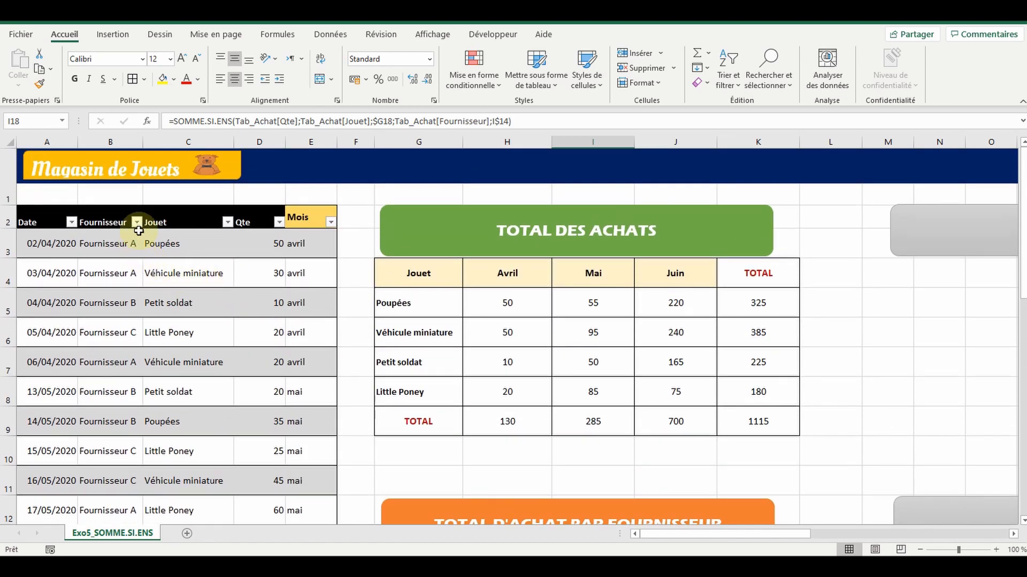
pyautogui.click(137, 222)
pyautogui.click(59, 374)
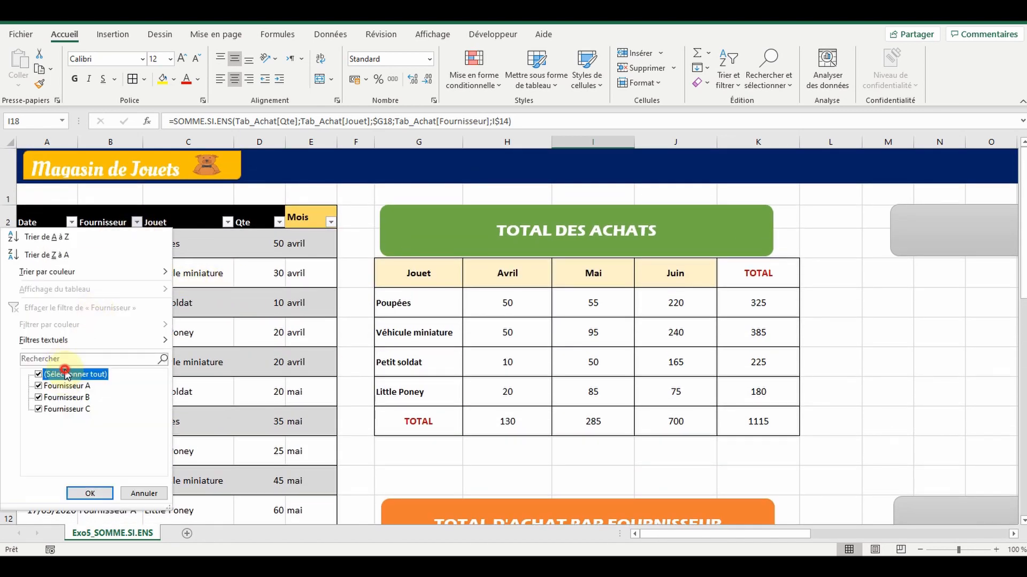
pyautogui.click(45, 396)
pyautogui.click(89, 493)
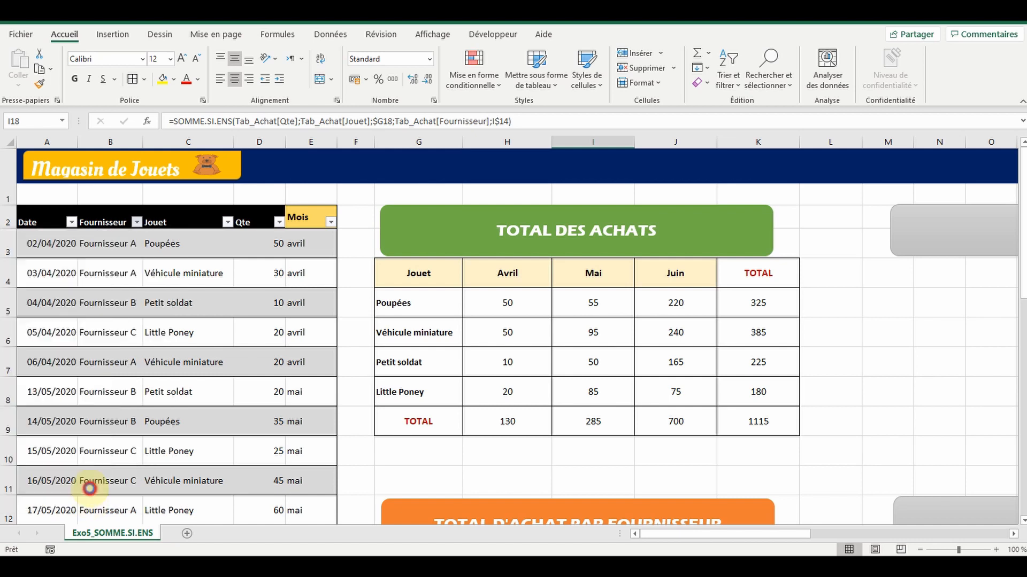
# Check which toys the Jouet filter lists for Fournisseur B without applying it, and clear the filter on the Fournisseur column
pyautogui.click(227, 223)
pyautogui.click(99, 375)
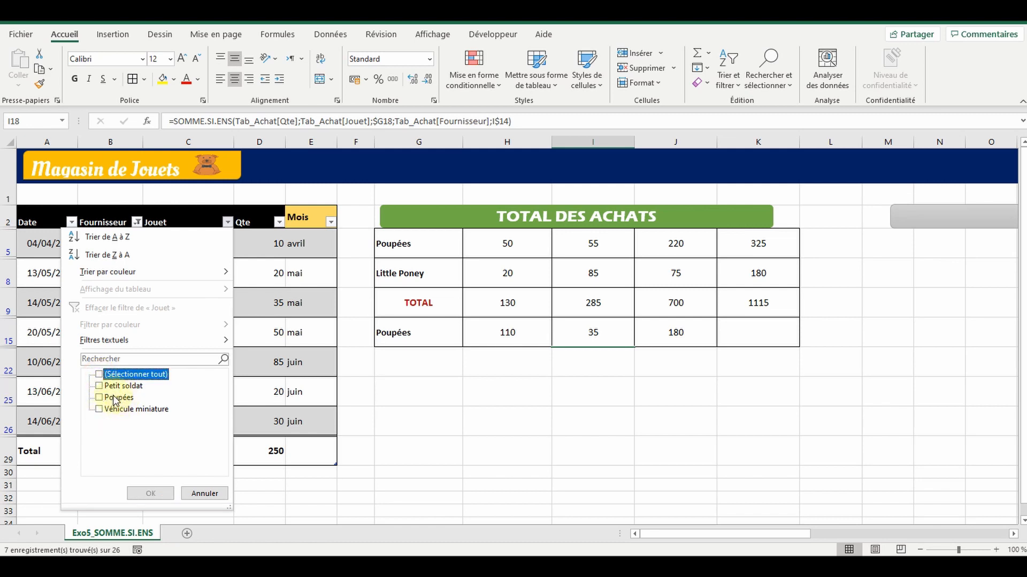
pyautogui.click(99, 374)
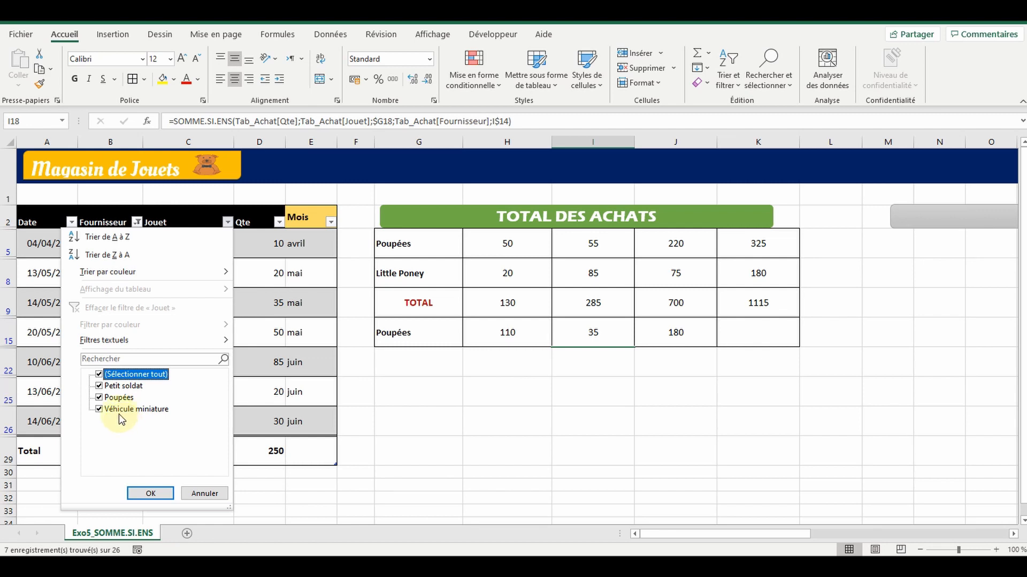
pyautogui.click(203, 493)
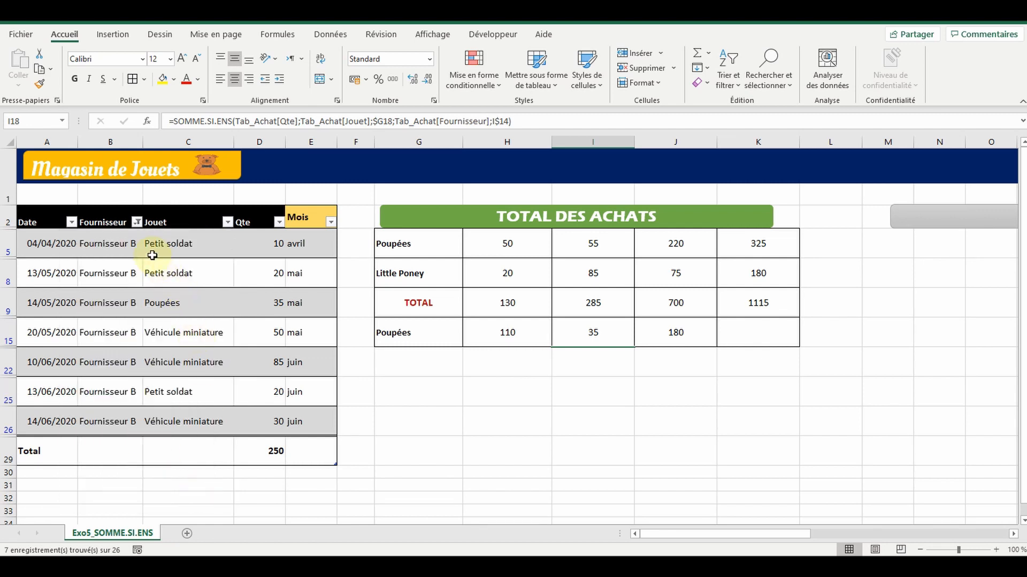
pyautogui.click(137, 222)
pyautogui.click(100, 305)
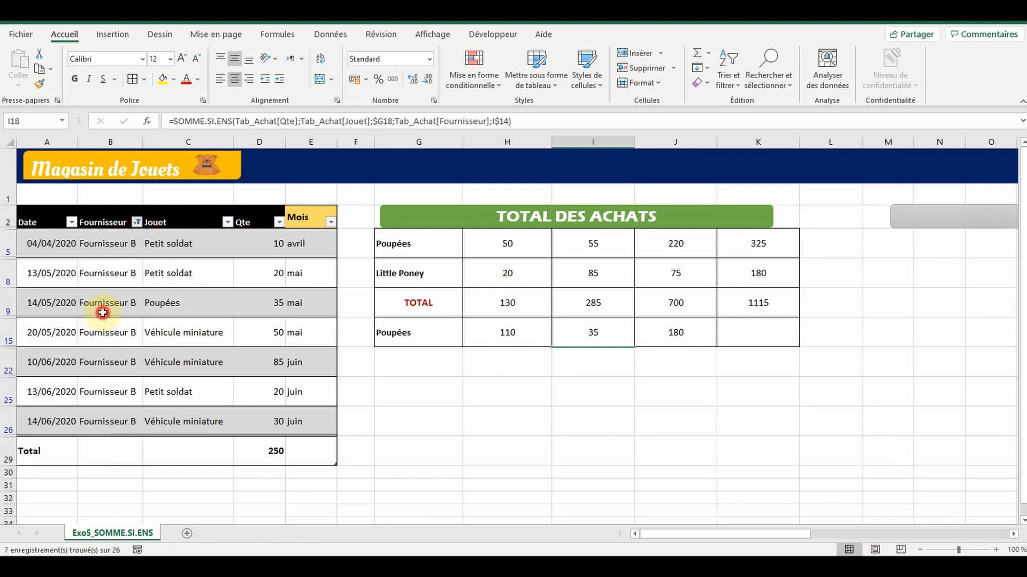
# Fill the TOTAL row and TOTAL column of the supplier table with automatic sums over H15:K19
pyautogui.scroll(-3, 412, 339)
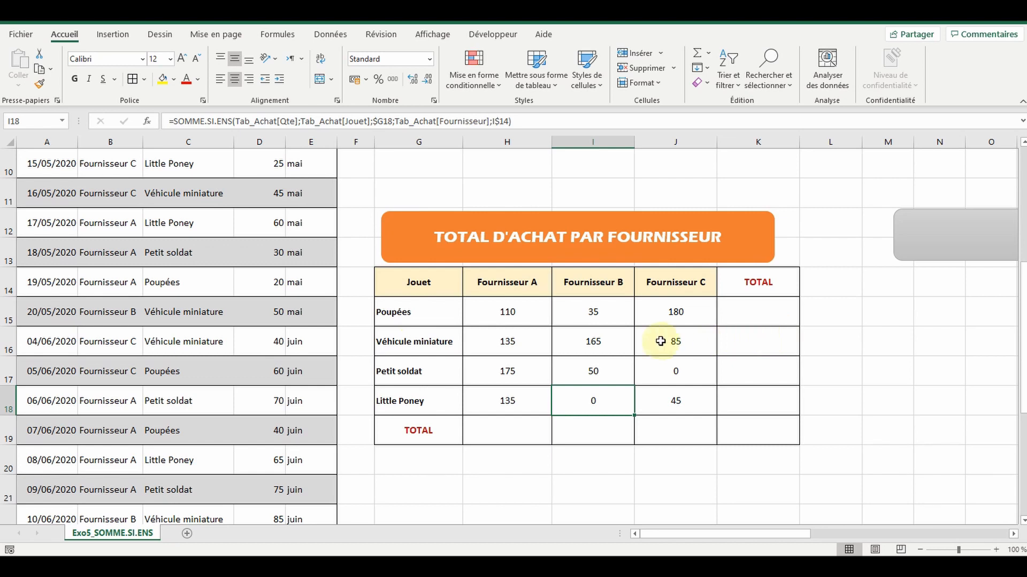
pyautogui.moveTo(524, 314); pyautogui.dragTo(749, 427)
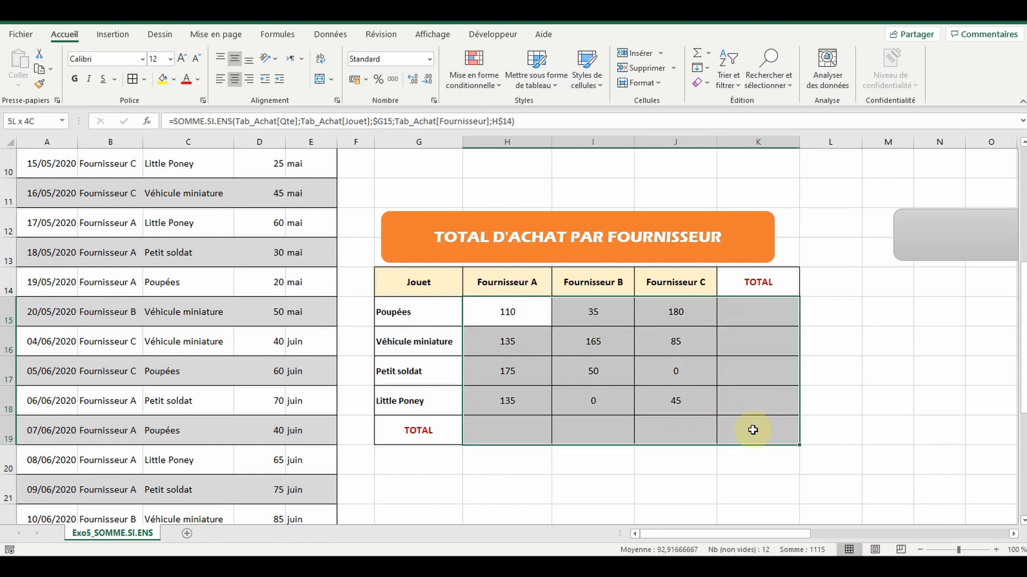
pyautogui.click(698, 57)
# Centre the amounts in H15:K19 horizontally and vertically and set their font size to 12
pyautogui.moveTo(506, 320); pyautogui.dragTo(749, 426)
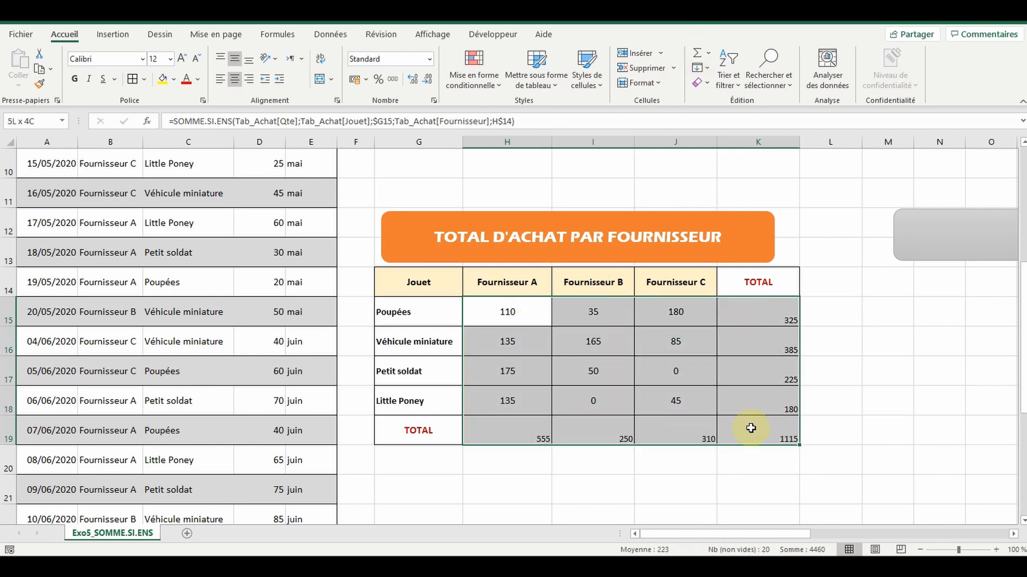
pyautogui.click(233, 81)
pyautogui.click(235, 58)
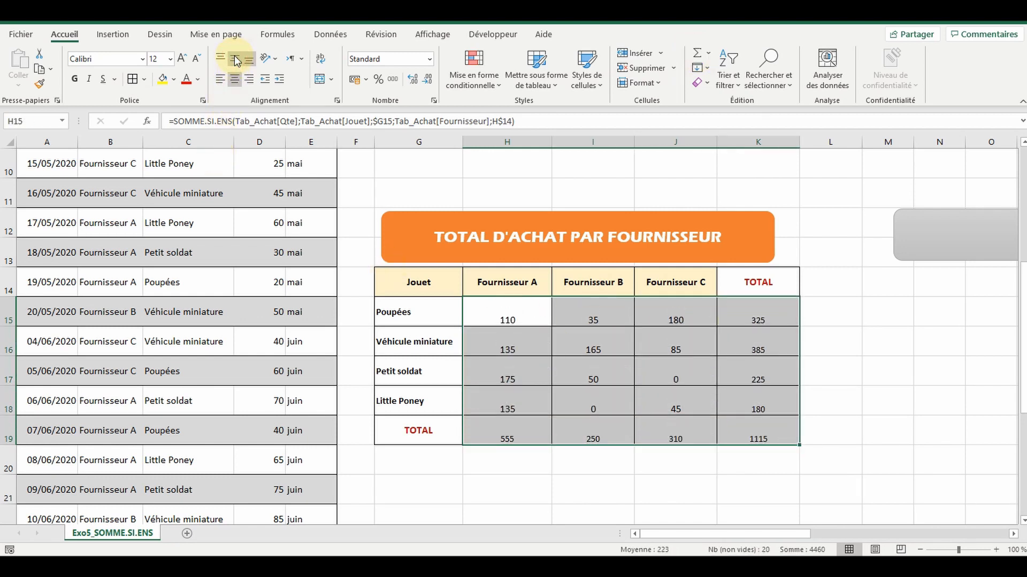
pyautogui.click(235, 60)
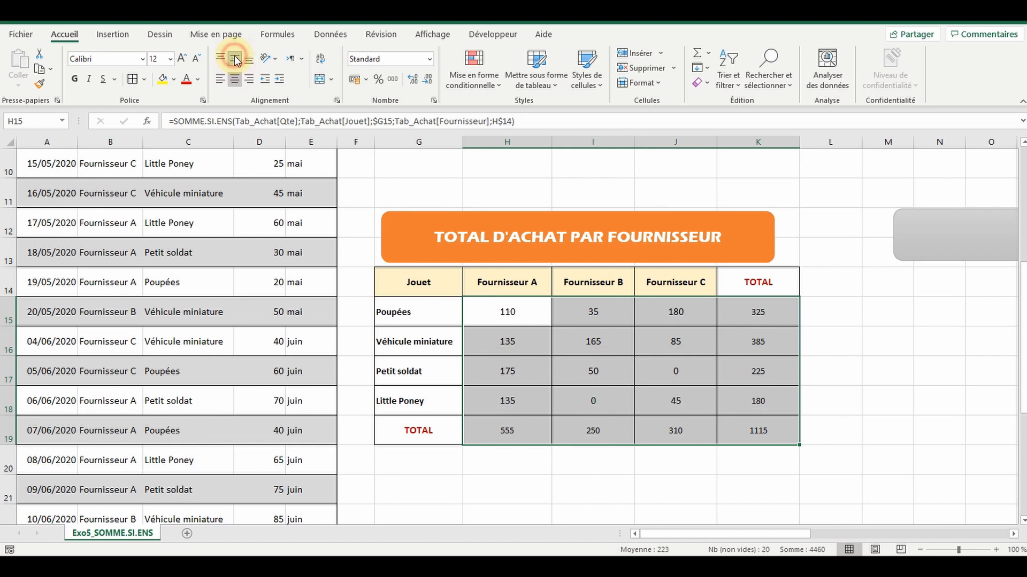
pyautogui.click(170, 59)
pyautogui.click(160, 134)
pyautogui.click(592, 380)
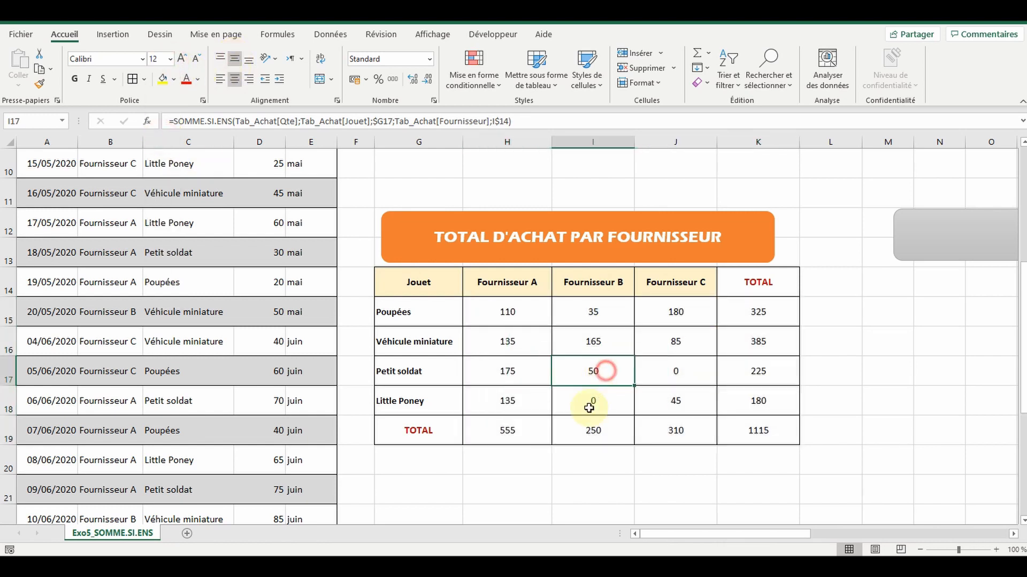
# Examine the TOTAL DES ACHATS and TOTAL D'ACHAT PAR FOURNISSEUR tables and the spaces beneath the Graphique 1 and Graphique 2 banners
pyautogui.scroll(-1, 786, 442)
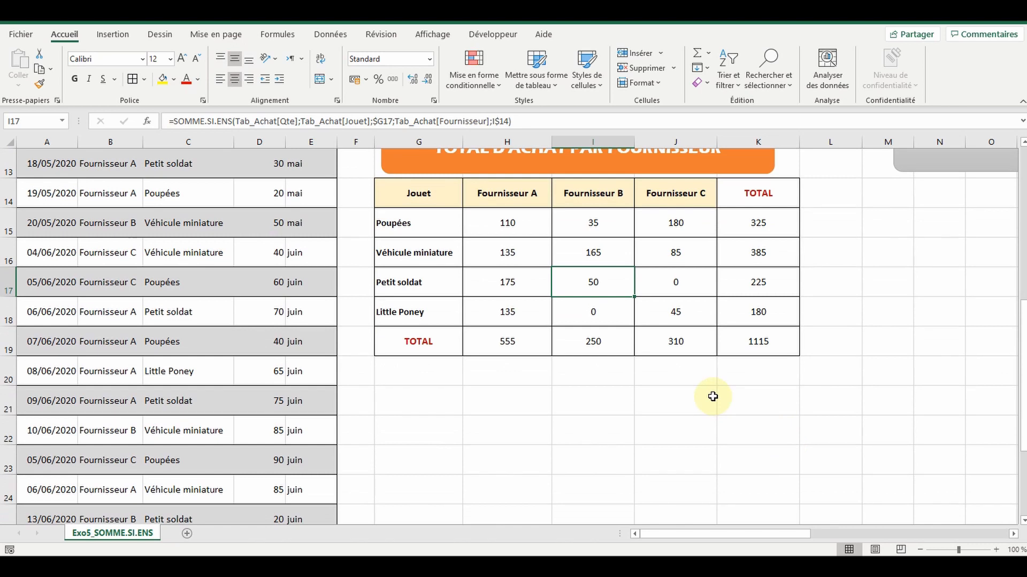
pyautogui.scroll(1, 712, 396)
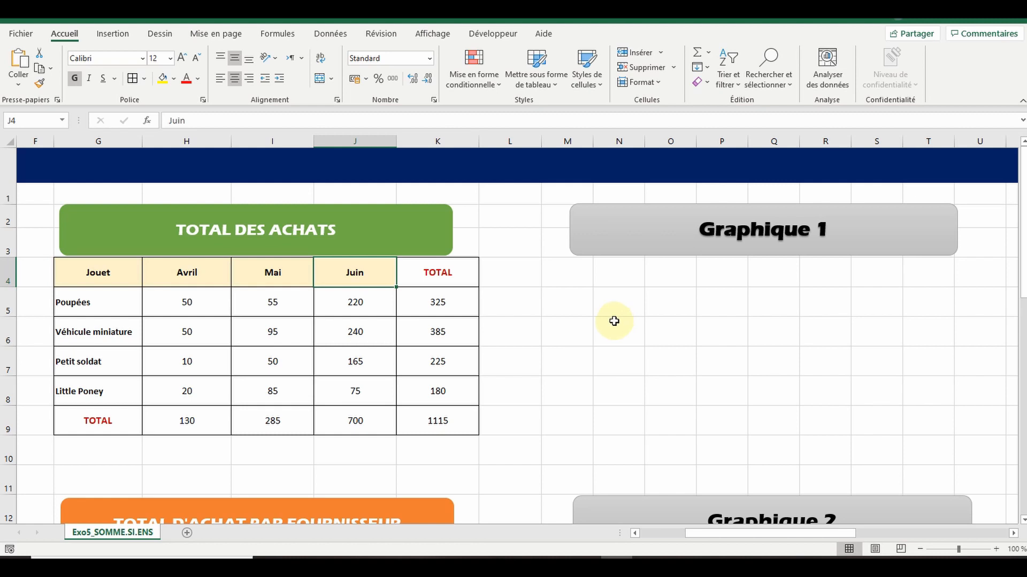
pyautogui.scroll(-4, 254, 316)
pyautogui.scroll(3, 254, 317)
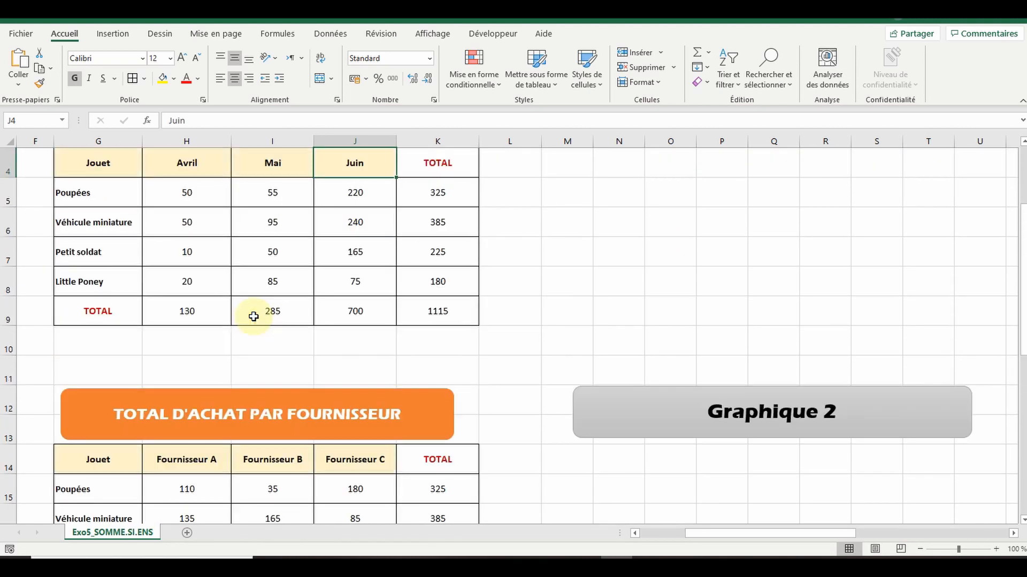
pyautogui.scroll(1, 642, 302)
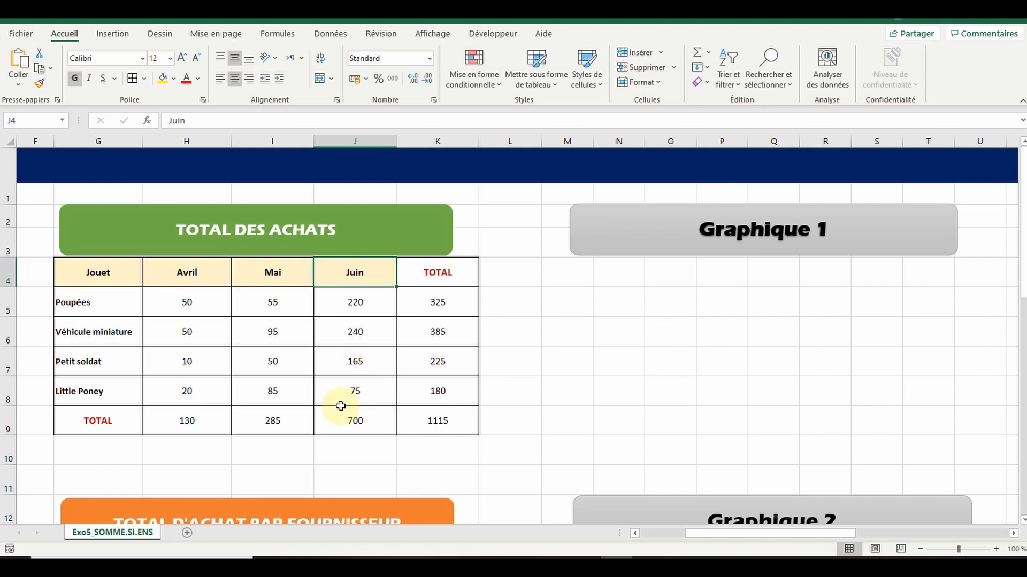
pyautogui.scroll(-2, 334, 391)
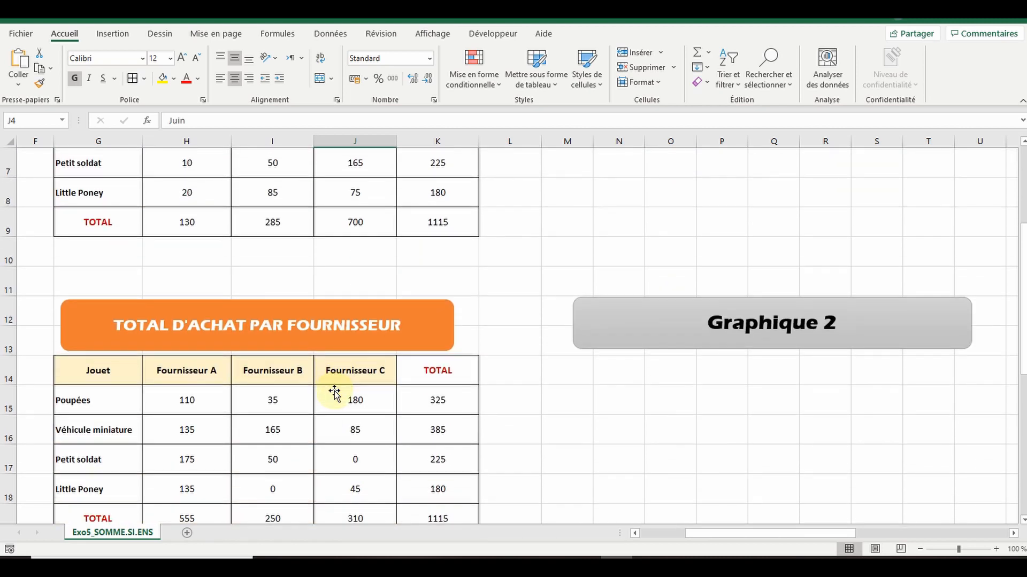
pyautogui.scroll(2, 334, 391)
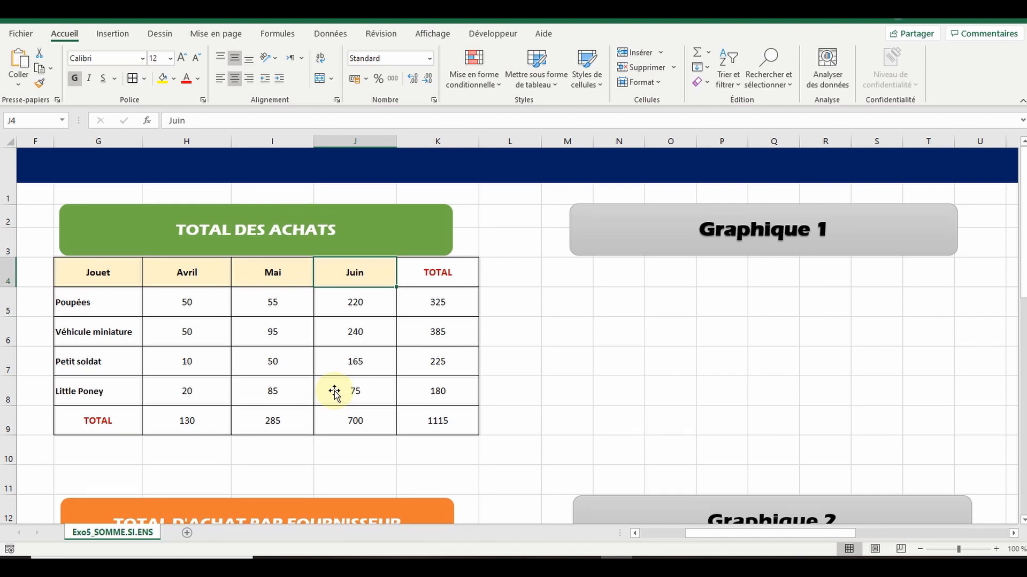
pyautogui.scroll(-1, 334, 393)
pyautogui.scroll(1, 334, 393)
pyautogui.scroll(-2, 334, 392)
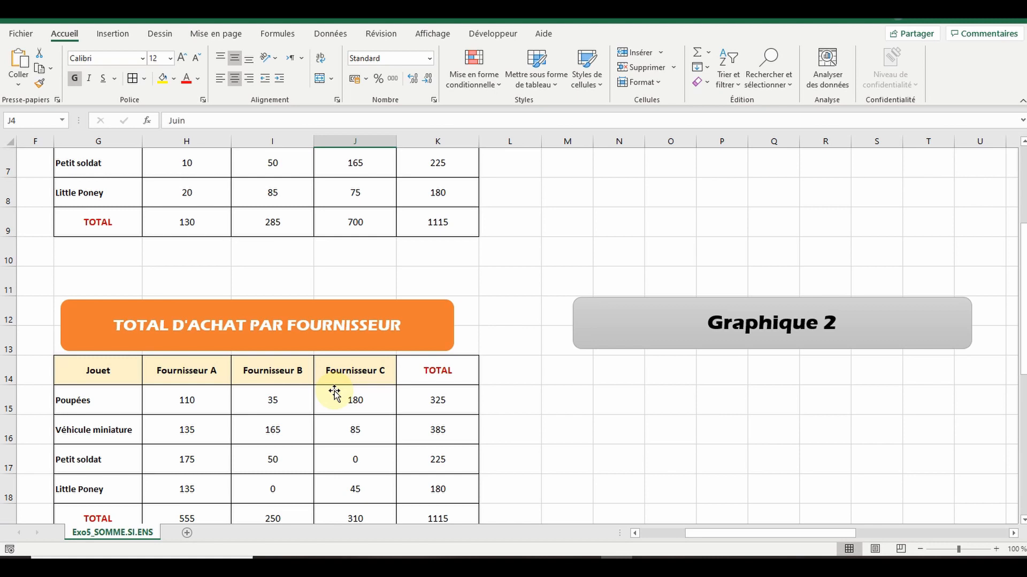
pyautogui.scroll(-1, 334, 393)
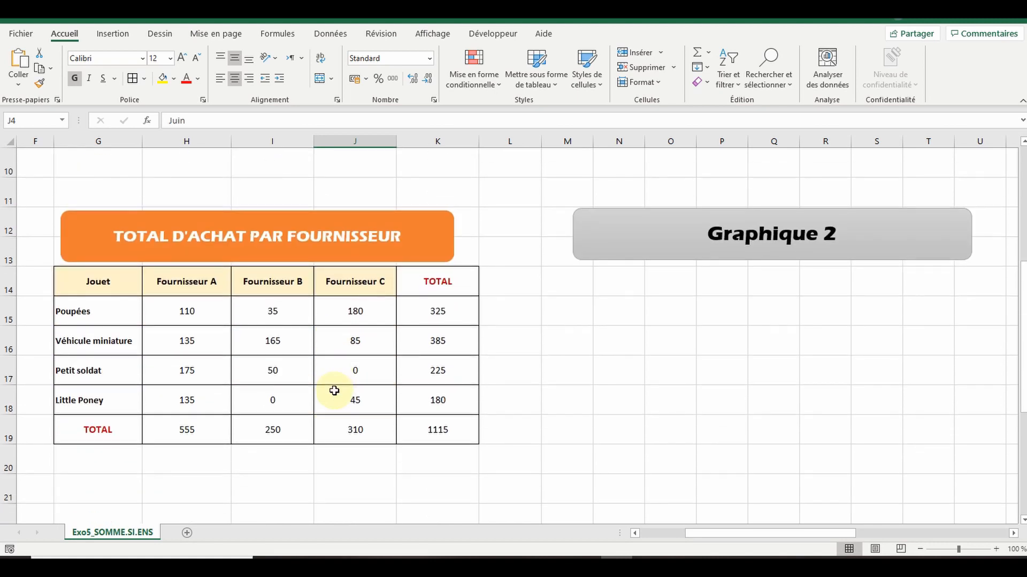
pyautogui.scroll(3, 334, 391)
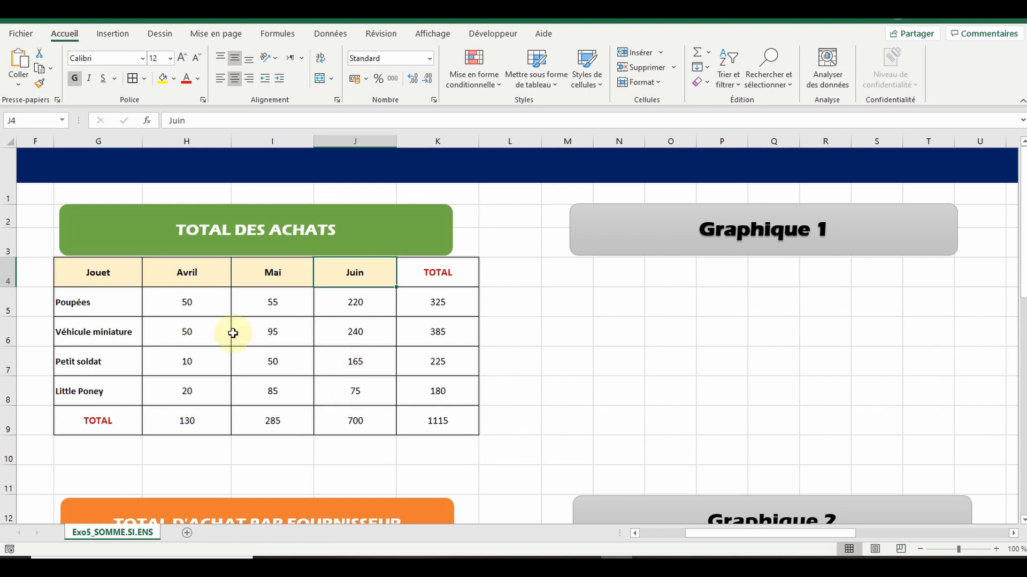
# Insert the recommended line chart (Courbe) from the toy and month data in G4:J8, excluding the totals
pyautogui.moveTo(102, 275); pyautogui.dragTo(345, 392)
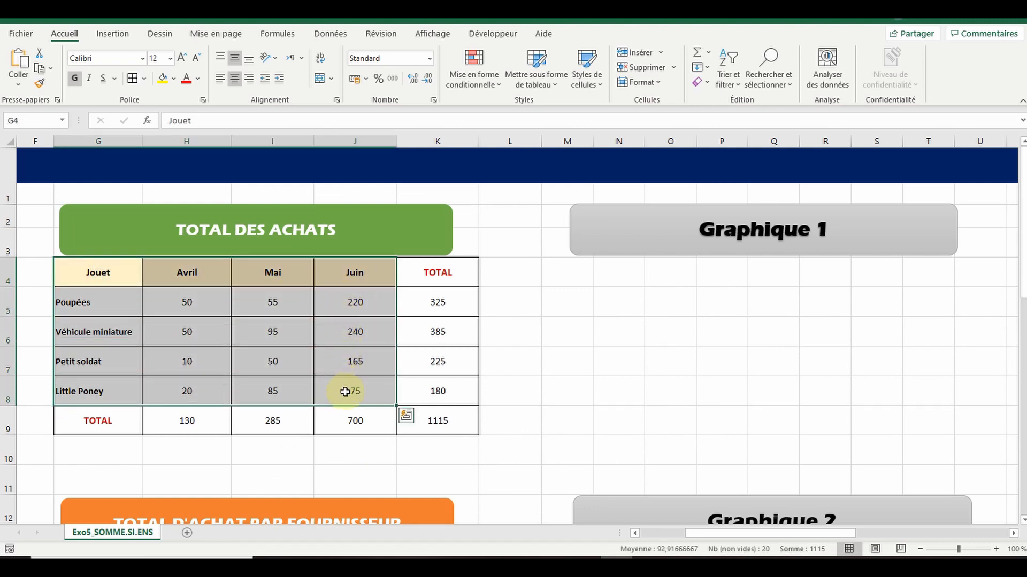
pyautogui.click(112, 34)
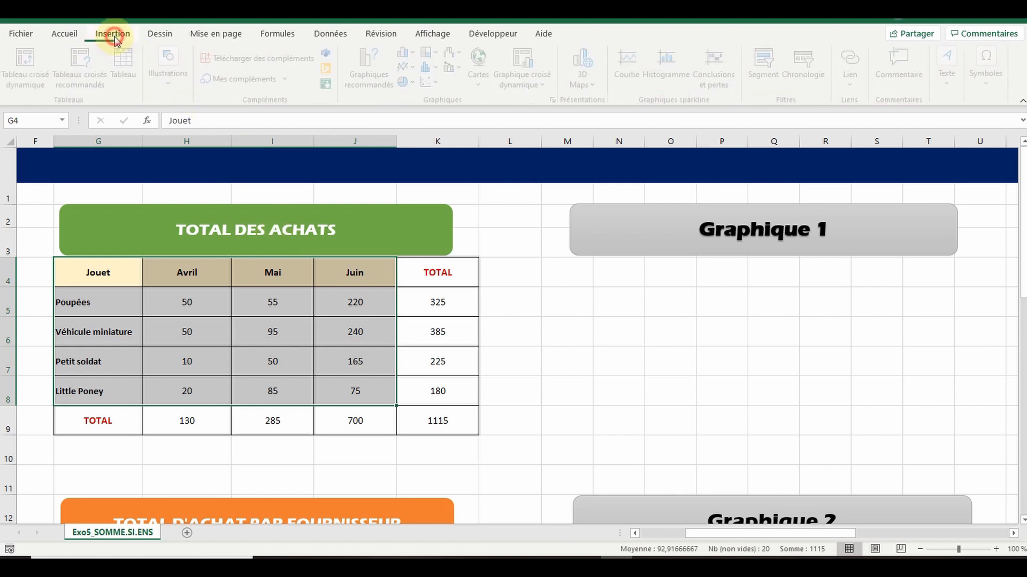
pyautogui.click(374, 85)
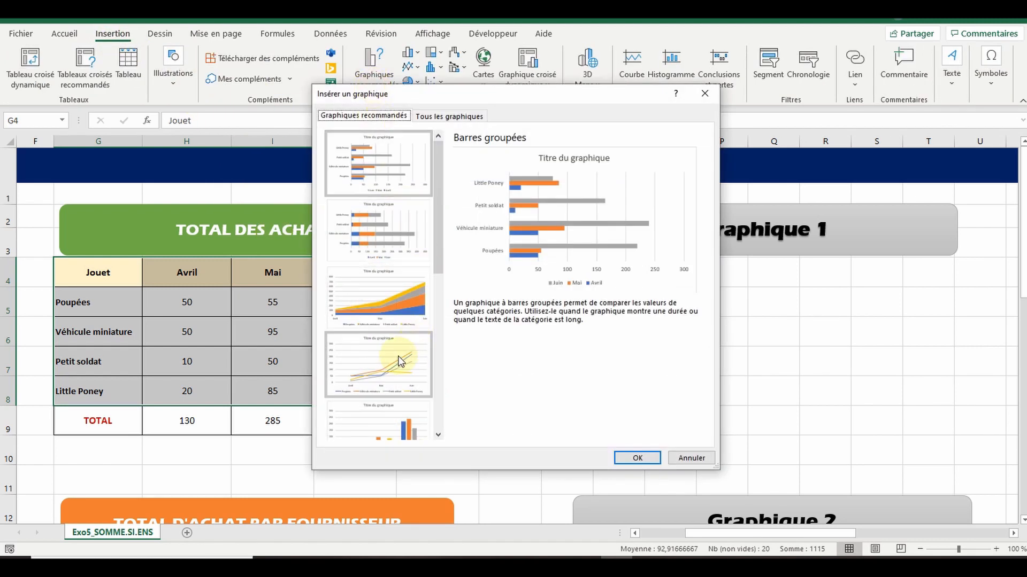
pyautogui.click(399, 361)
pyautogui.click(639, 459)
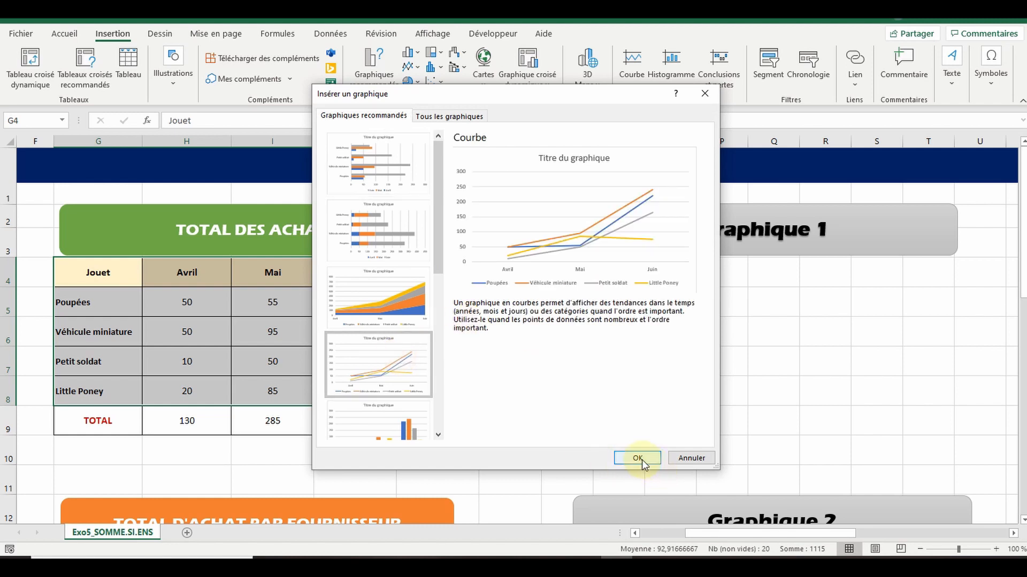
# Move the line chart beneath the Graphique 1 banner and widen it to roughly the banner's width
pyautogui.moveTo(666, 415); pyautogui.dragTo(938, 442)
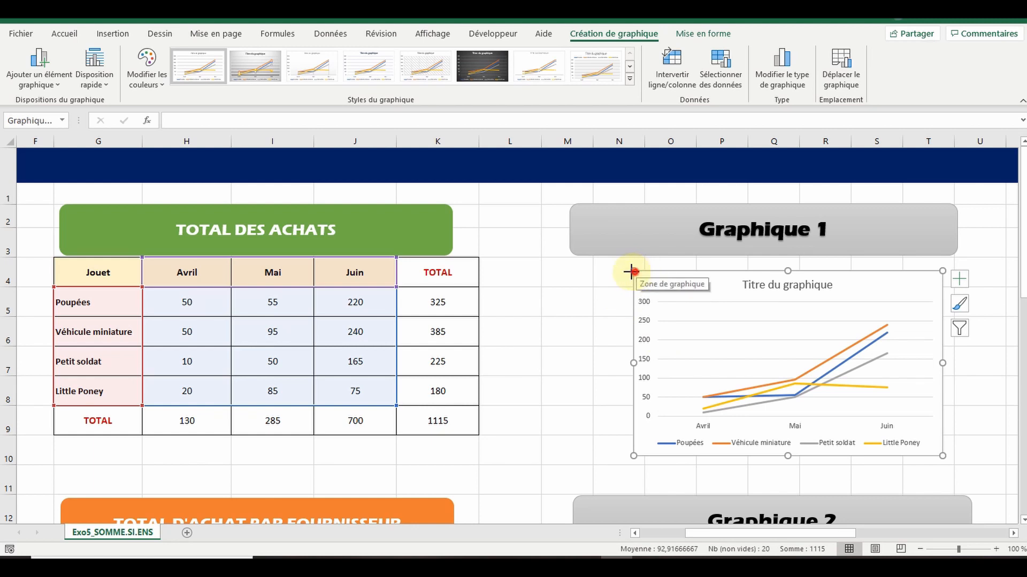
pyautogui.moveTo(633, 272); pyautogui.dragTo(572, 270)
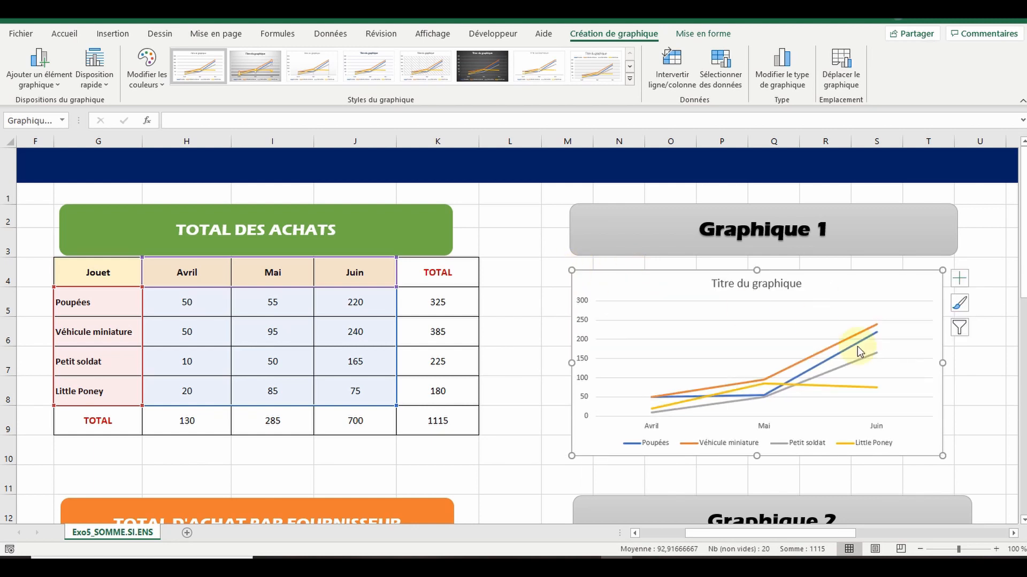
pyautogui.moveTo(941, 456); pyautogui.dragTo(946, 457)
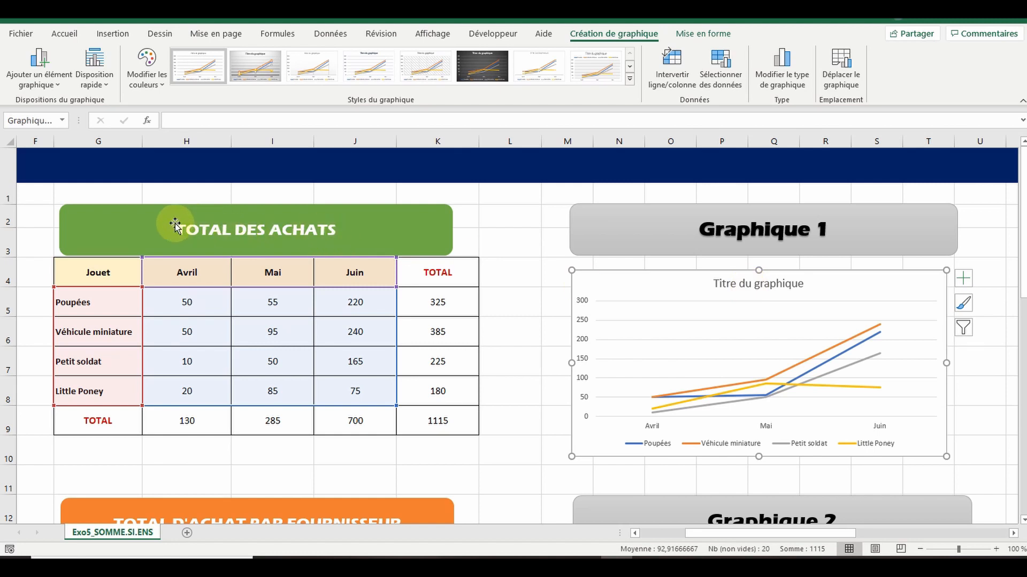
# Copy the TOTAL DES ACHATS text from the green banner and use it as the line chart's title
pyautogui.moveTo(181, 229); pyautogui.dragTo(314, 237)
pyautogui.hotkey('ctrl', 'c')
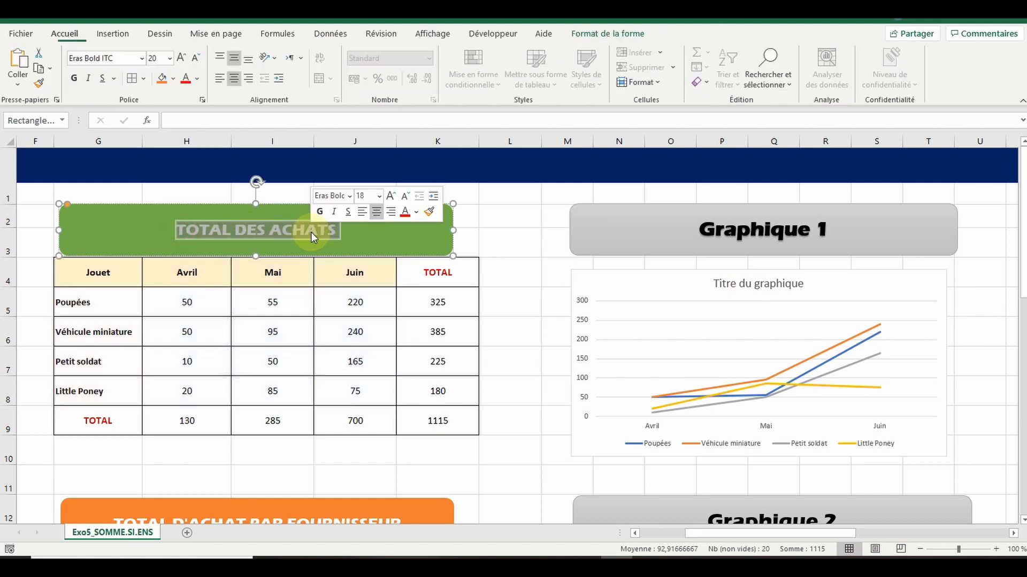
pyautogui.click(745, 283)
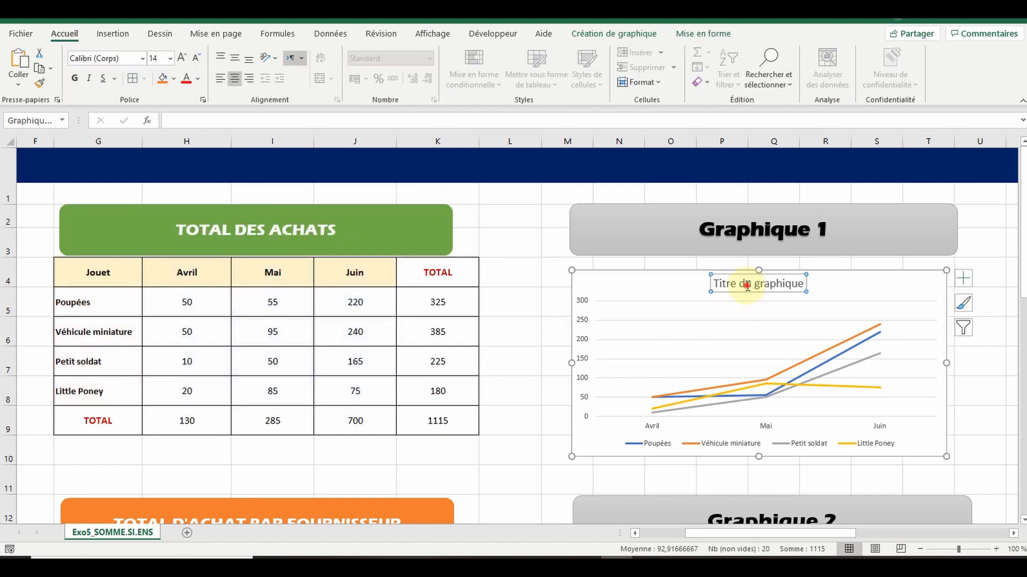
pyautogui.doubleClick(746, 284)
pyautogui.tripleClick(746, 285)
pyautogui.hotkey('ctrl', 'v')
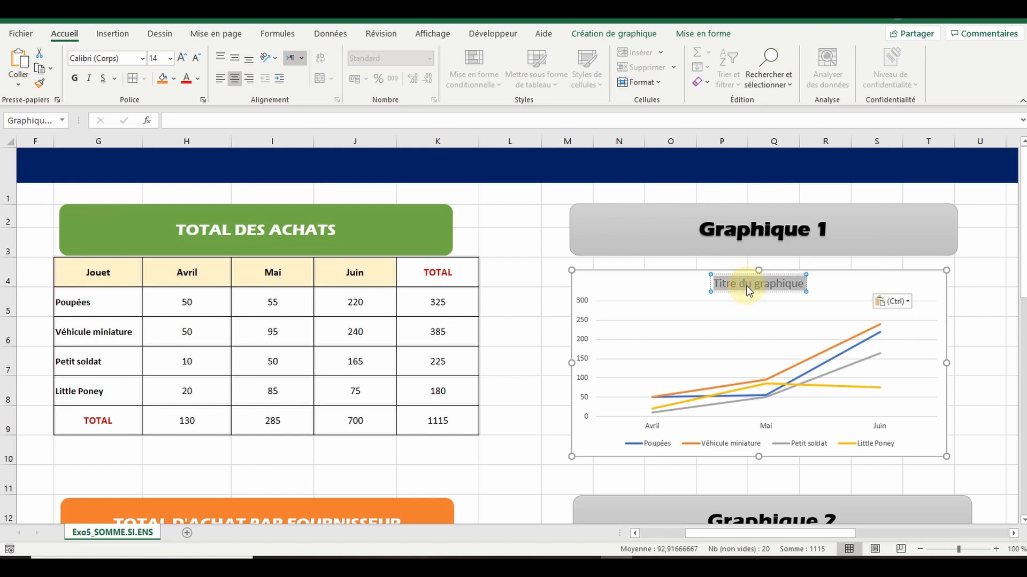
pyautogui.click(658, 289)
# Apply the dark-background chart style to the TOTAL DES ACHATS chart and slightly enlarge it from its upper-left corner
pyautogui.click(635, 34)
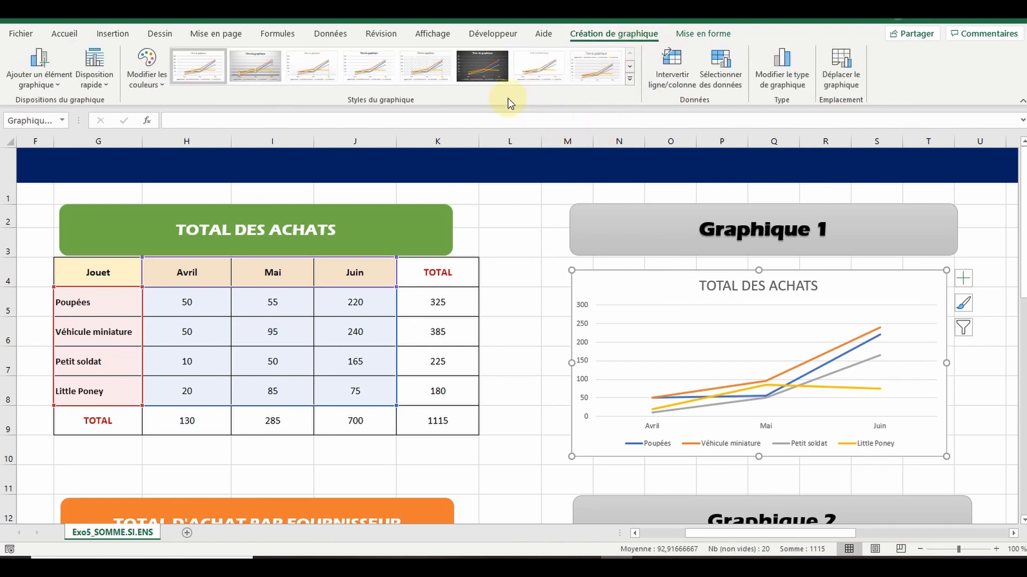
pyautogui.click(487, 68)
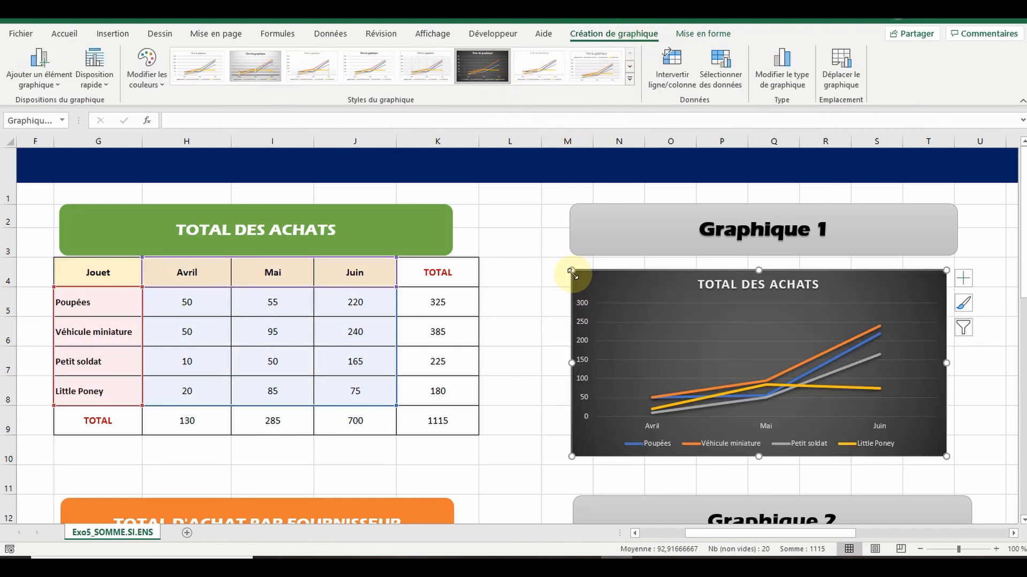
pyautogui.moveTo(570, 271); pyautogui.dragTo(569, 270)
# Insert a basic 2D line chart from the toy and supplier data in G14:J18 and fit it beneath the Graphique 2 banner at roughly its width
pyautogui.scroll(-3, 568, 270)
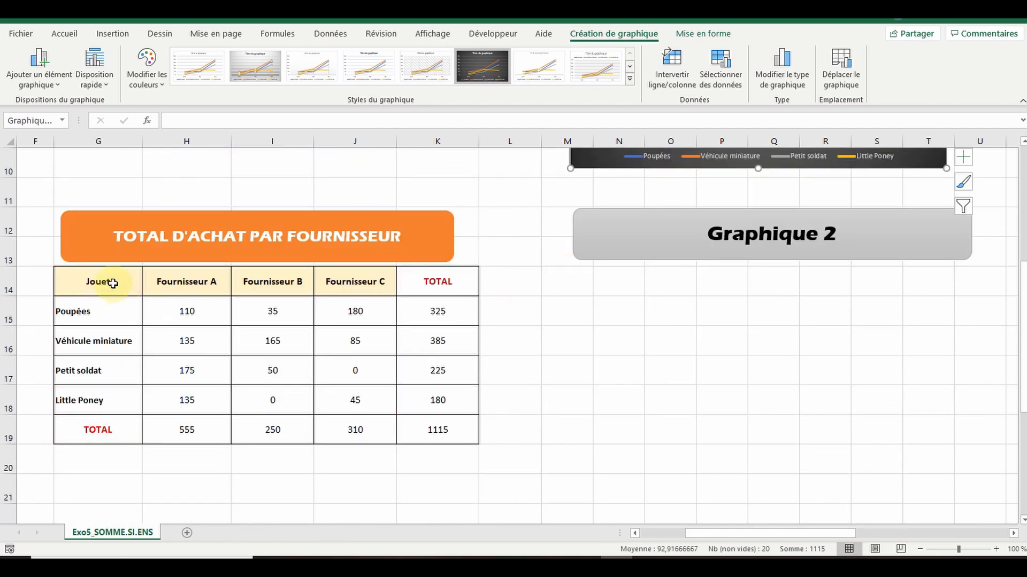
pyautogui.moveTo(113, 283); pyautogui.dragTo(345, 397)
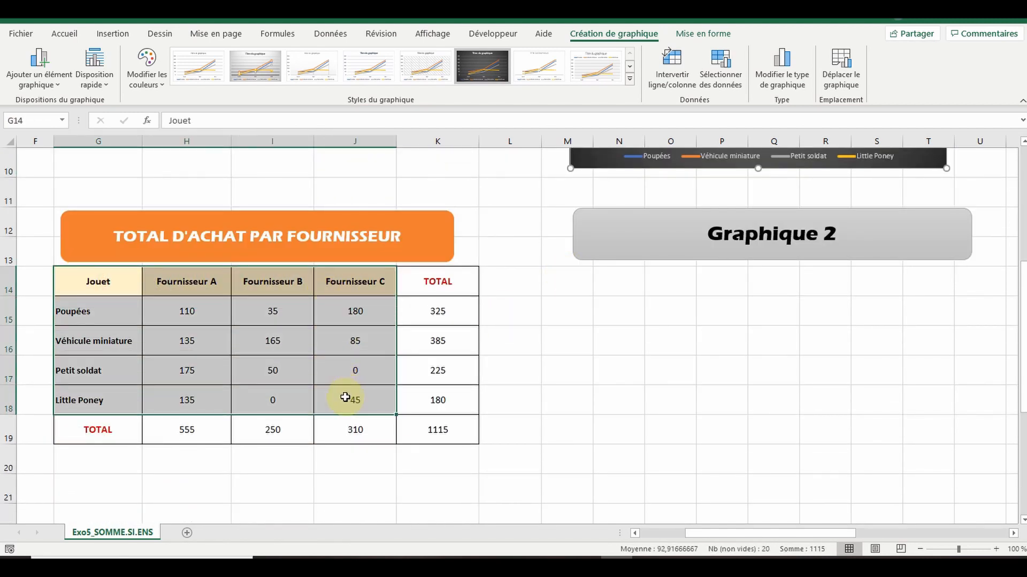
pyautogui.click(110, 33)
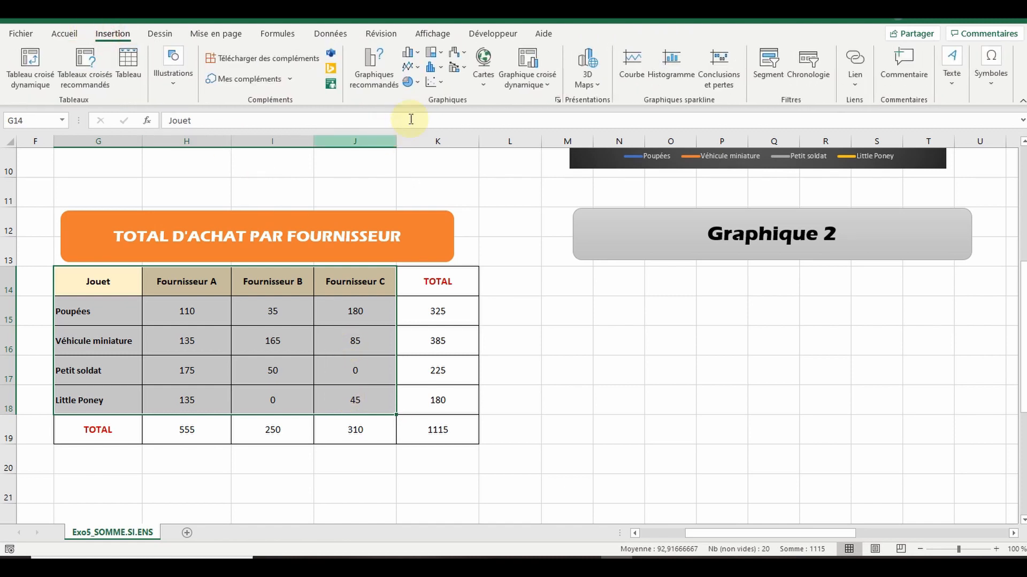
pyautogui.click(411, 67)
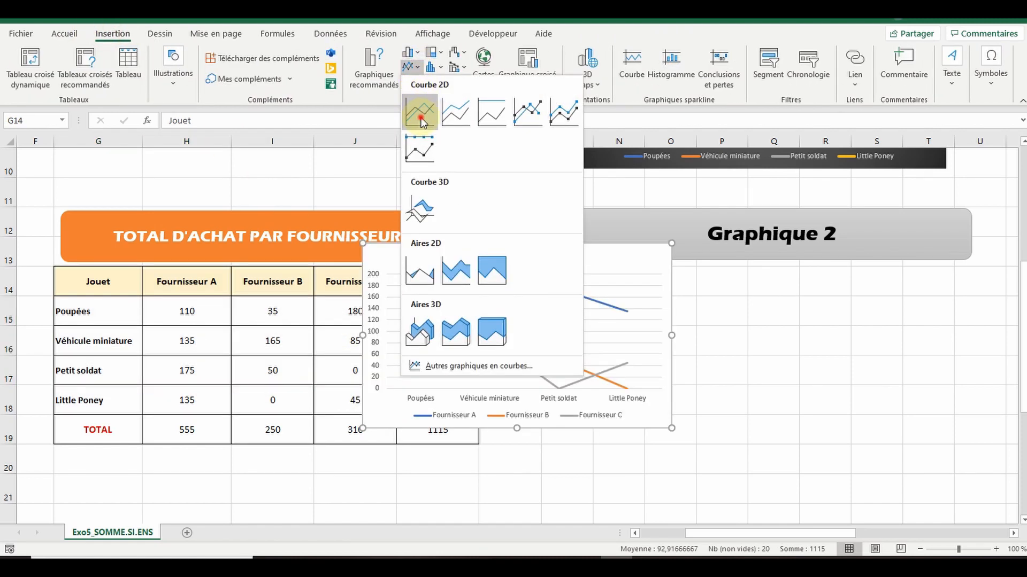
pyautogui.click(421, 113)
pyautogui.moveTo(594, 259); pyautogui.dragTo(878, 282)
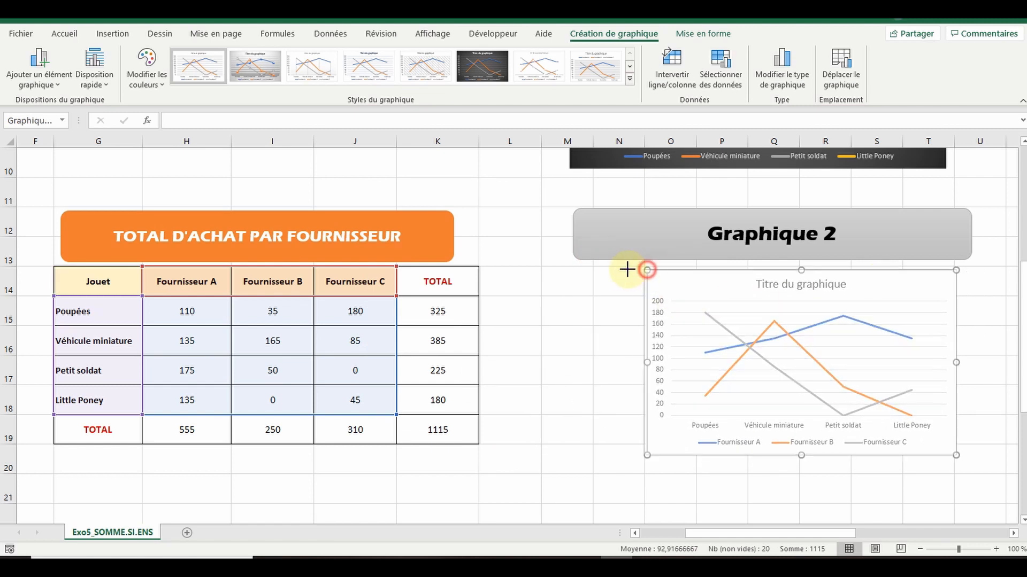
pyautogui.moveTo(627, 269); pyautogui.dragTo(573, 269)
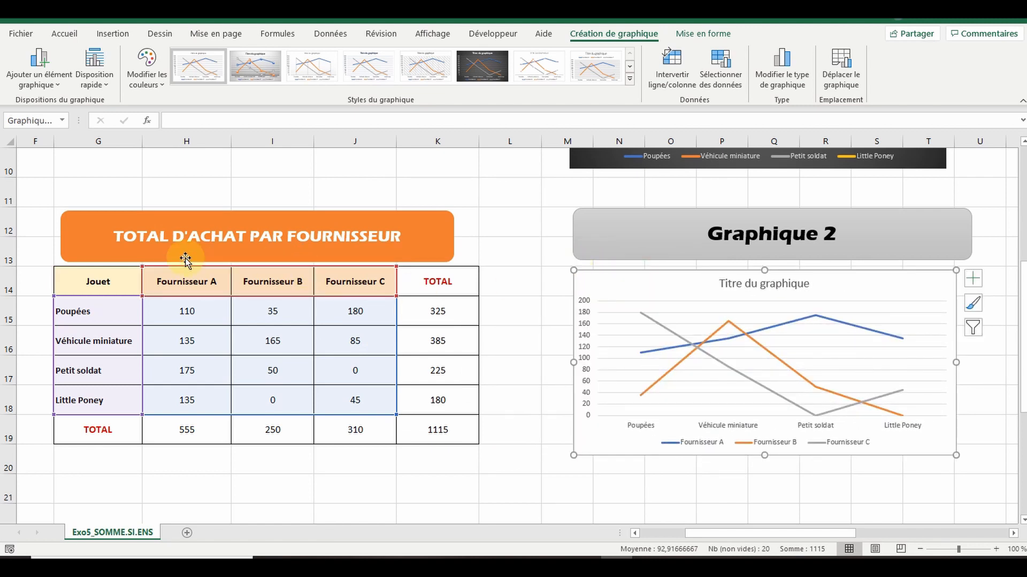
# Copy the TOTAL D'ACHAT PAR FOURNISSEUR text from the orange banner and use it as the title of the chart beneath Graphique 2
pyautogui.click(115, 235)
pyautogui.moveTo(115, 236); pyautogui.dragTo(336, 242)
pyautogui.hotkey('ctrl', 'c')
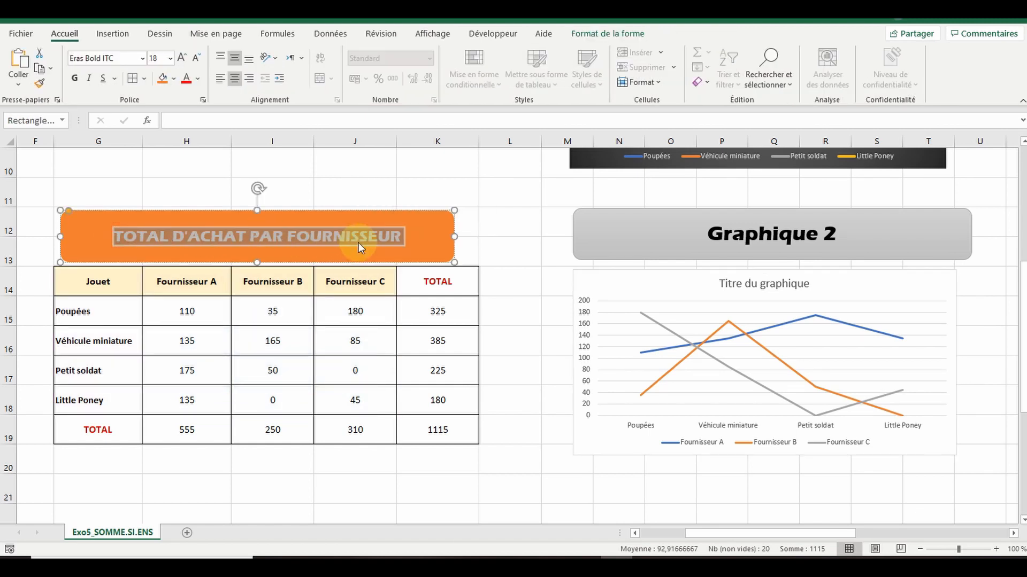
pyautogui.click(358, 243)
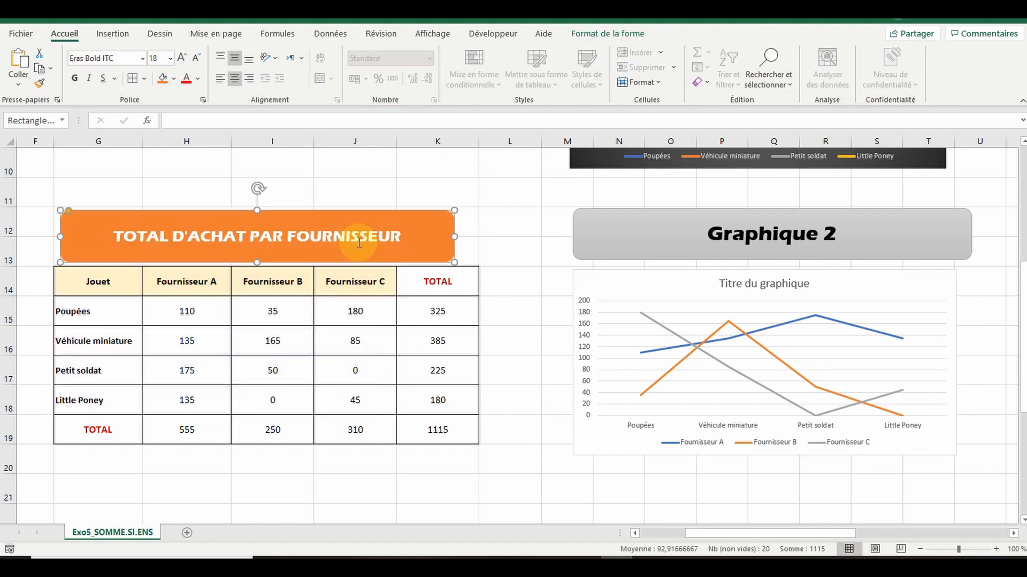
pyautogui.click(744, 286)
pyautogui.tripleClick(745, 285)
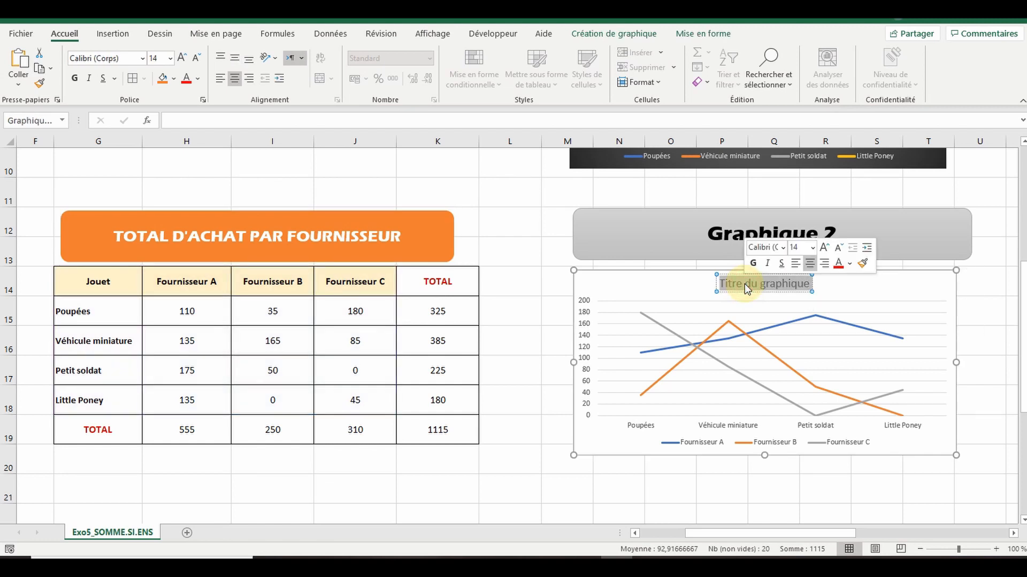
pyautogui.hotkey('ctrl', 'v')
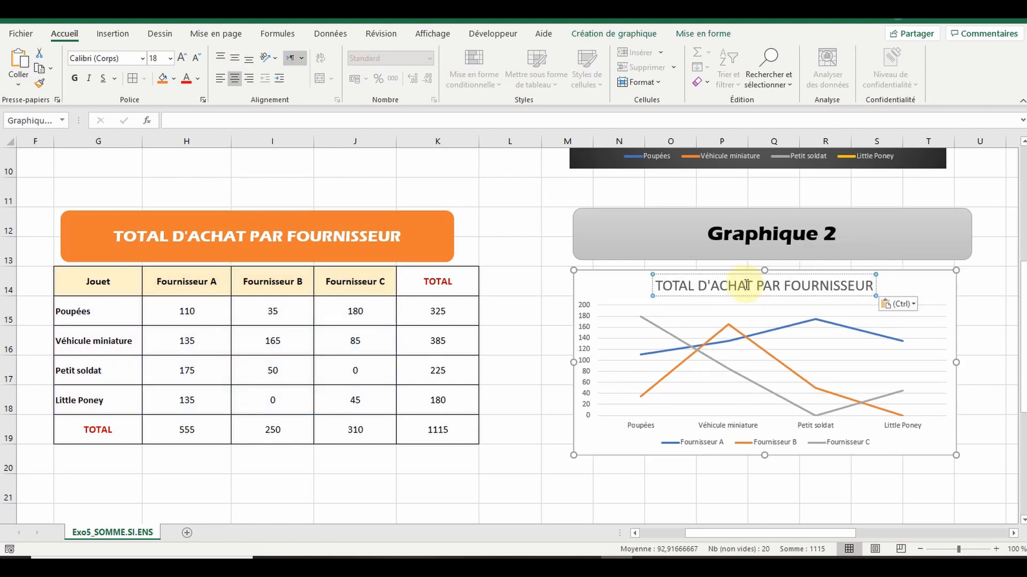
# Apply the dark-background chart style with glowing lines and the legend above the plot to the TOTAL D'ACHAT PAR FOURNISSEUR chart
pyautogui.click(593, 278)
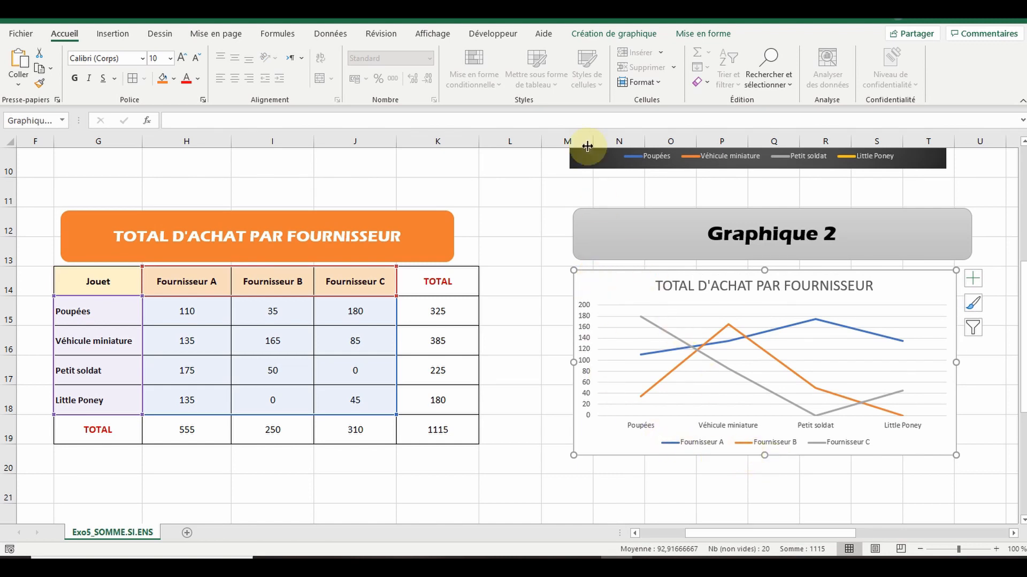
pyautogui.click(635, 35)
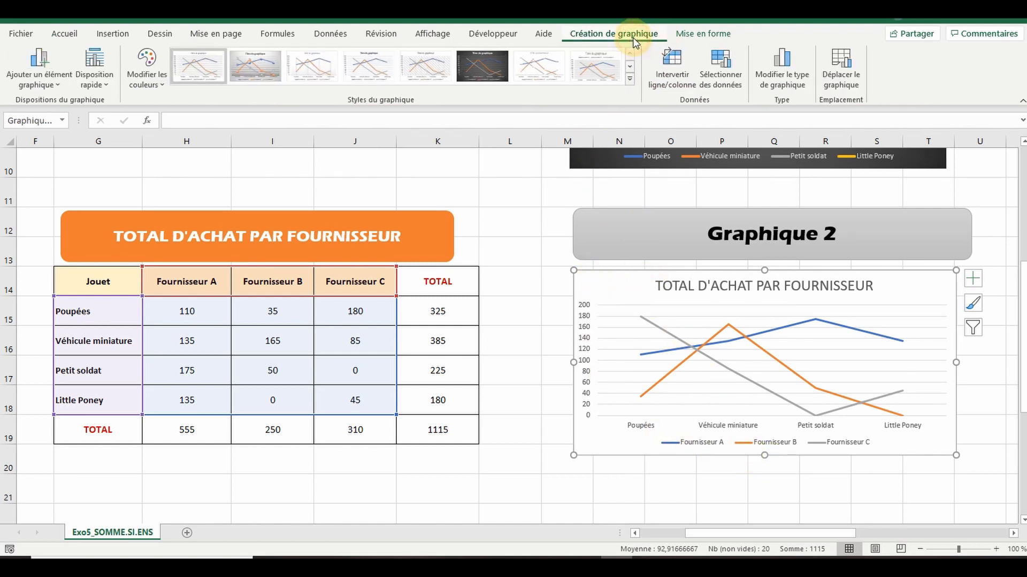
pyautogui.click(629, 92)
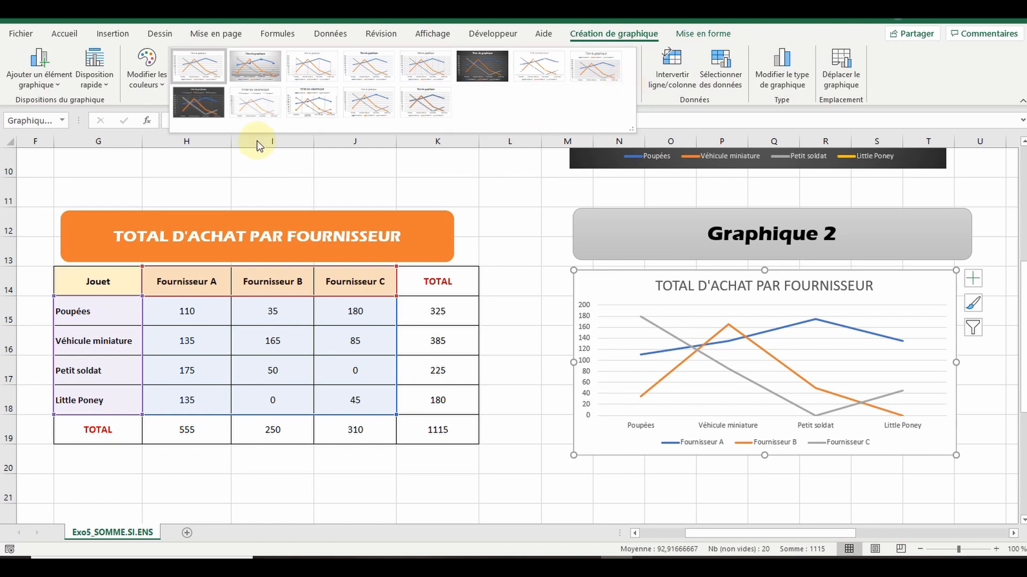
pyautogui.click(208, 106)
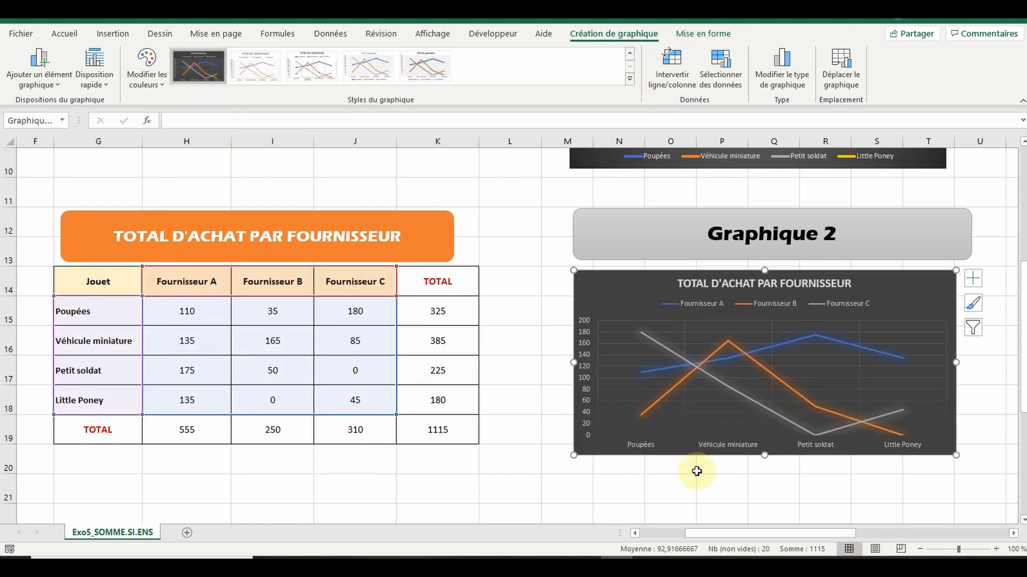
pyautogui.click(679, 466)
pyautogui.scroll(4, 594, 350)
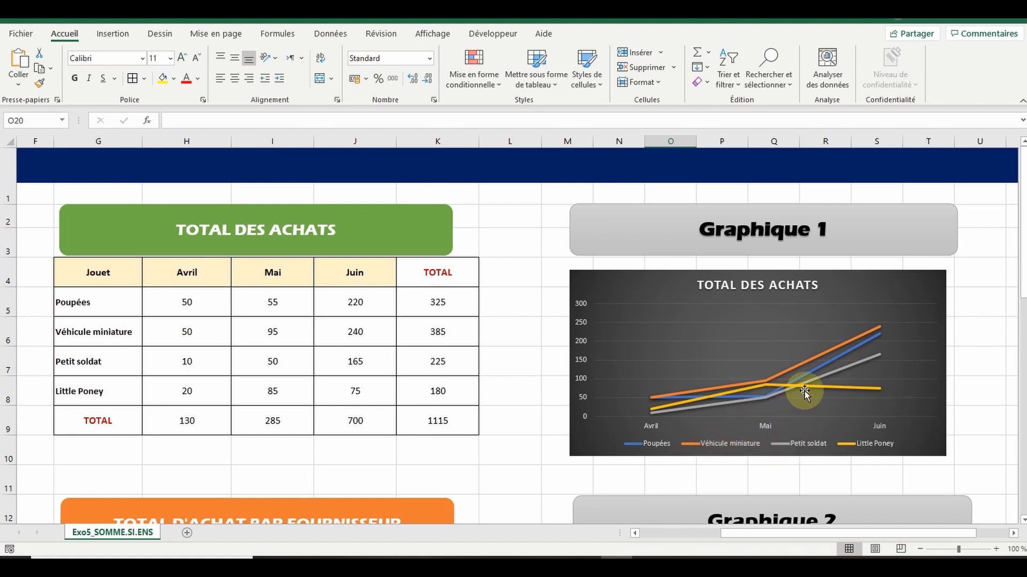
pyautogui.scroll(-3, 802, 396)
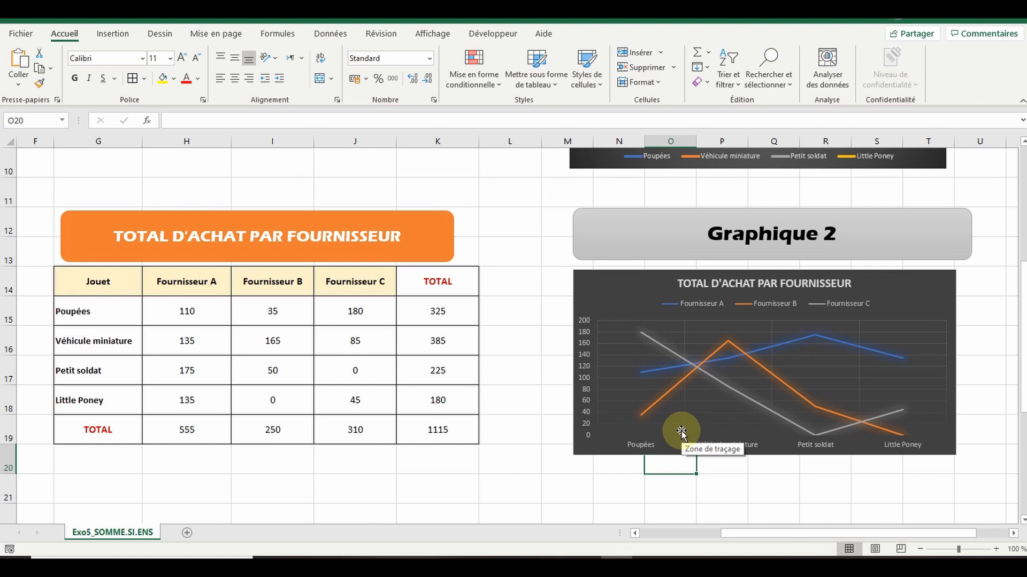
pyautogui.scroll(3, 817, 412)
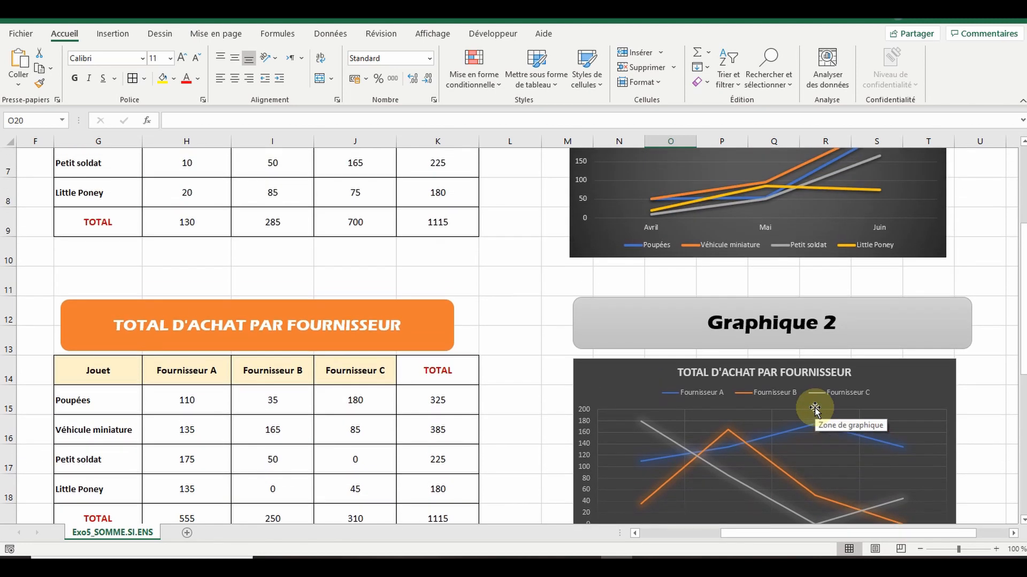
pyautogui.scroll(1, 815, 408)
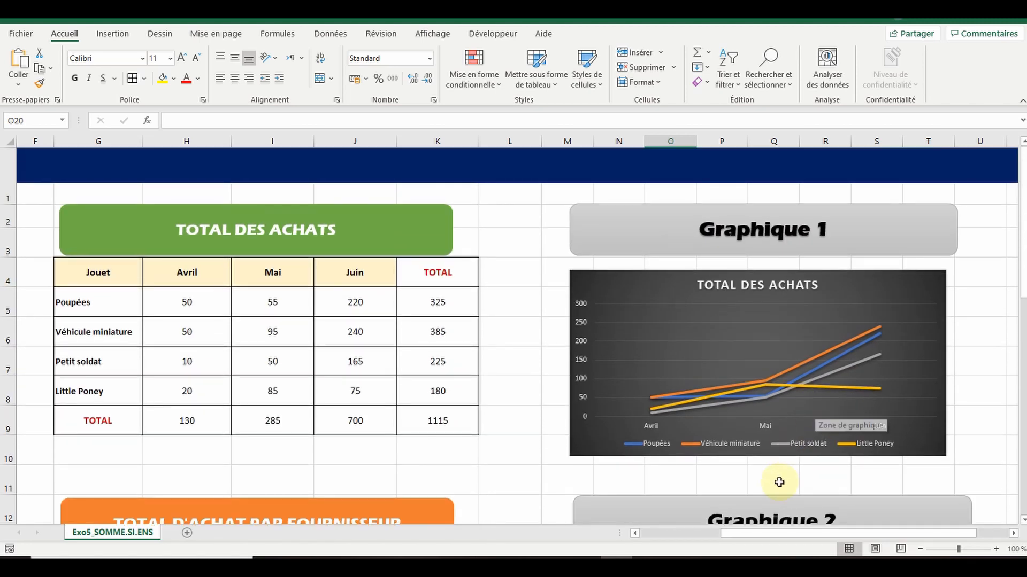
pyautogui.moveTo(783, 534); pyautogui.dragTo(690, 540)
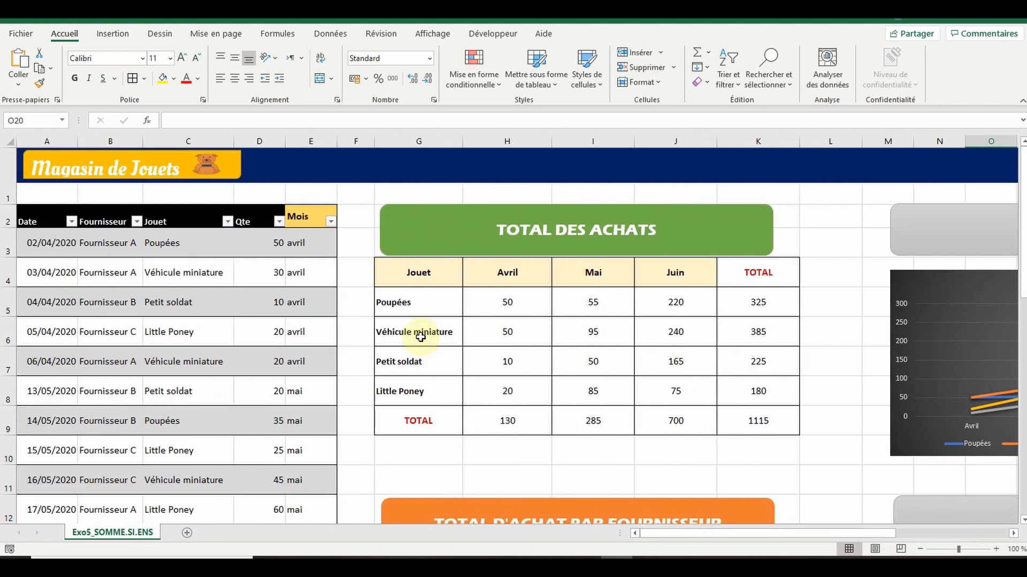